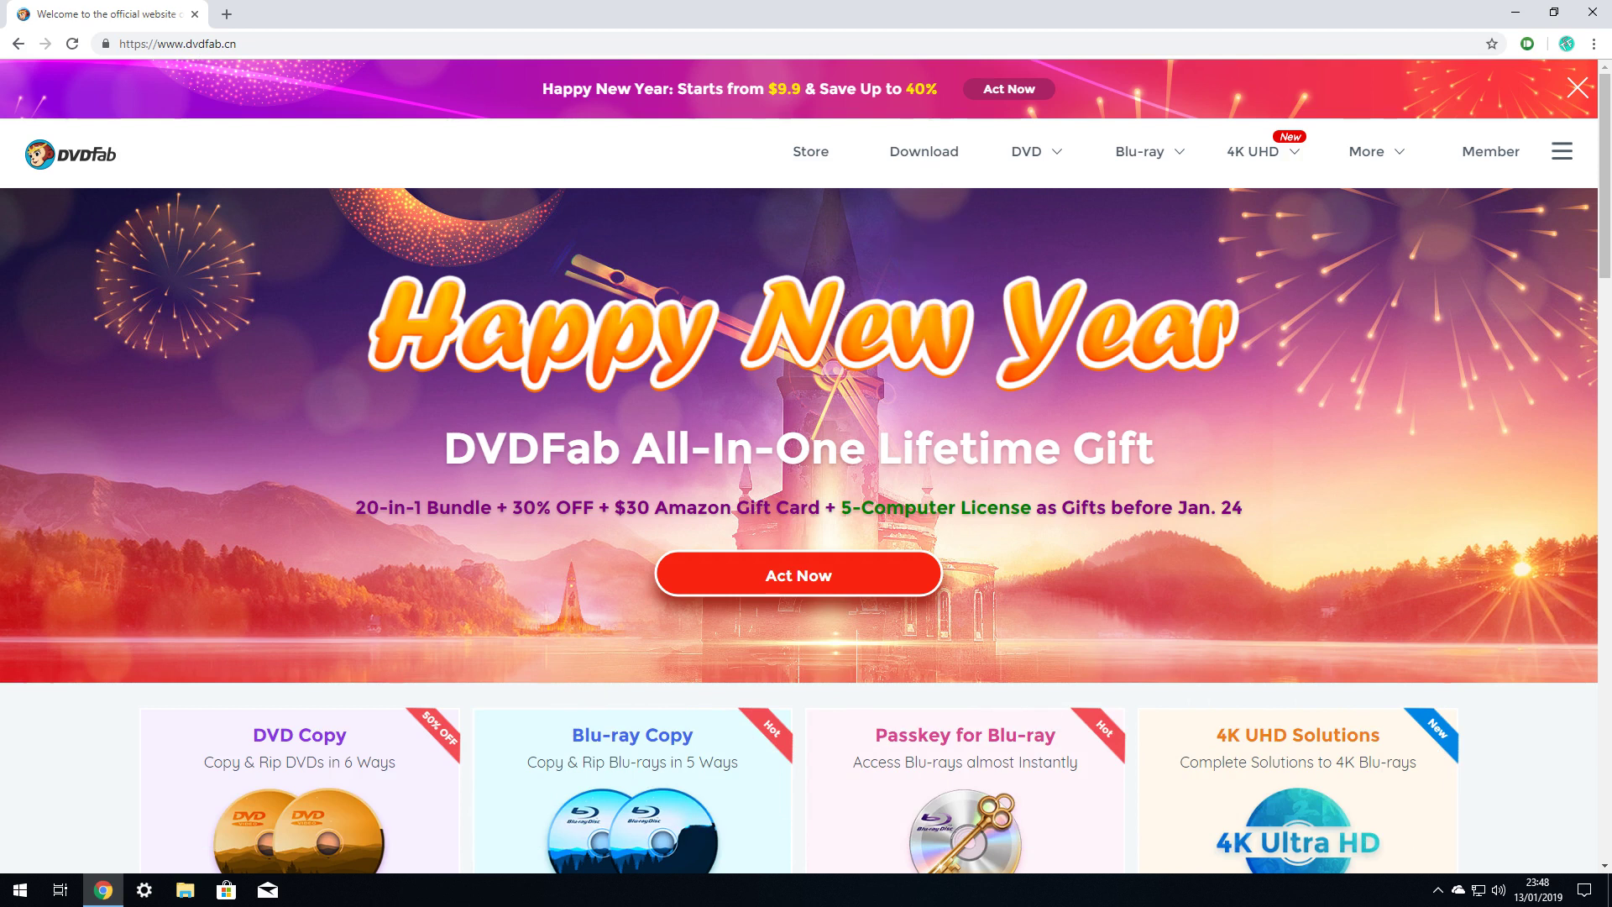
Step: Download the DVDFab11_x64 free-trial installer from the DVDFab download page
click(923, 151)
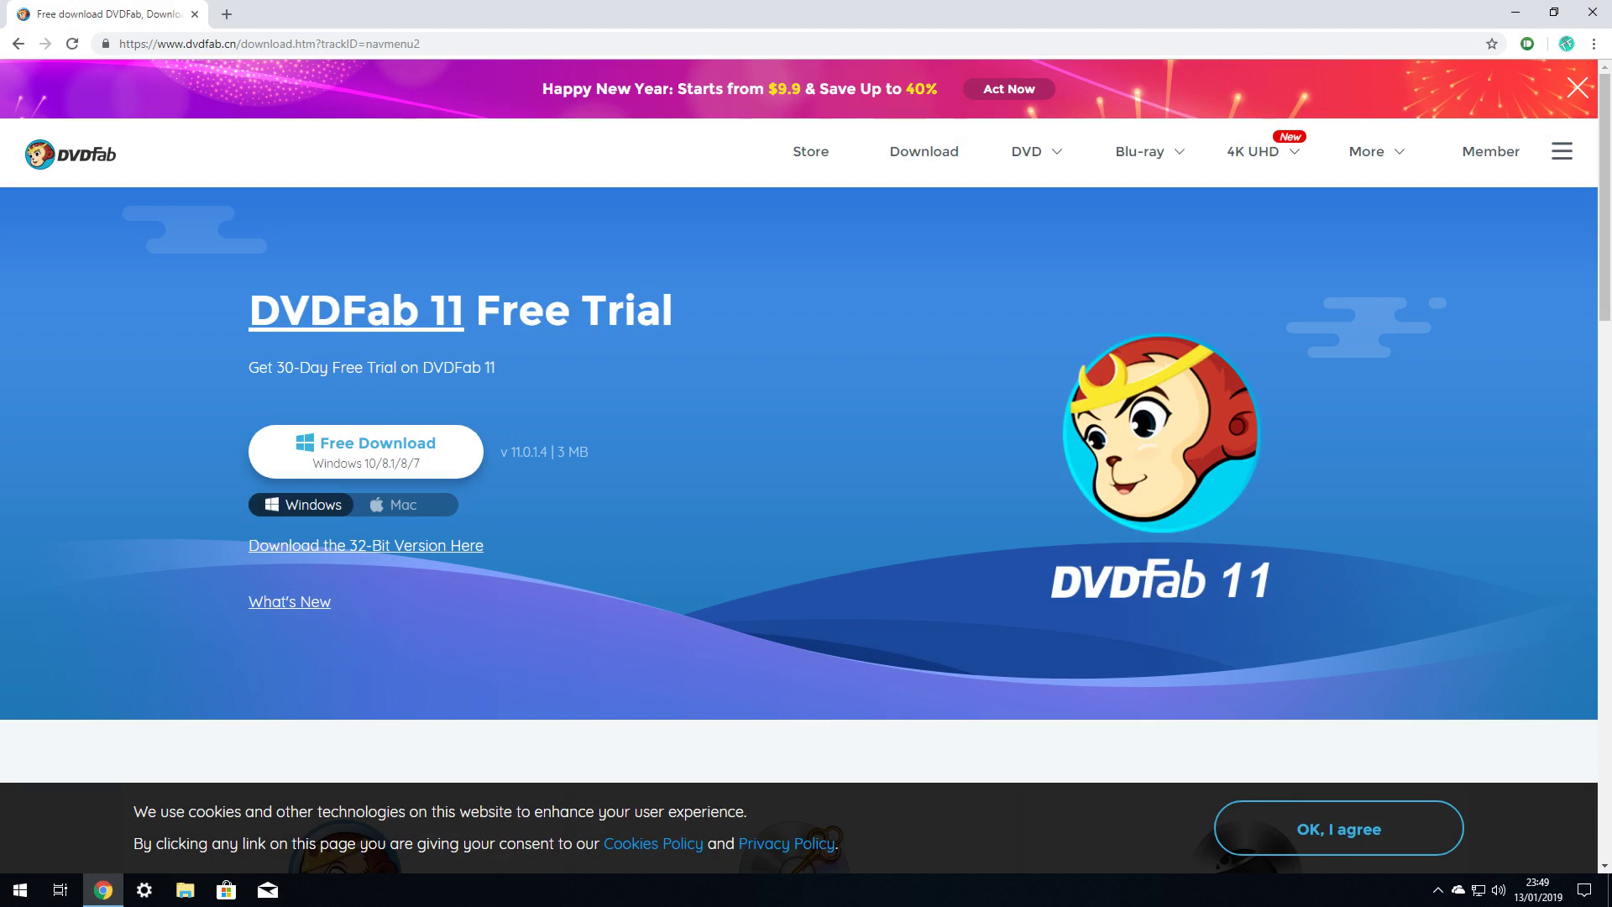
click(365, 451)
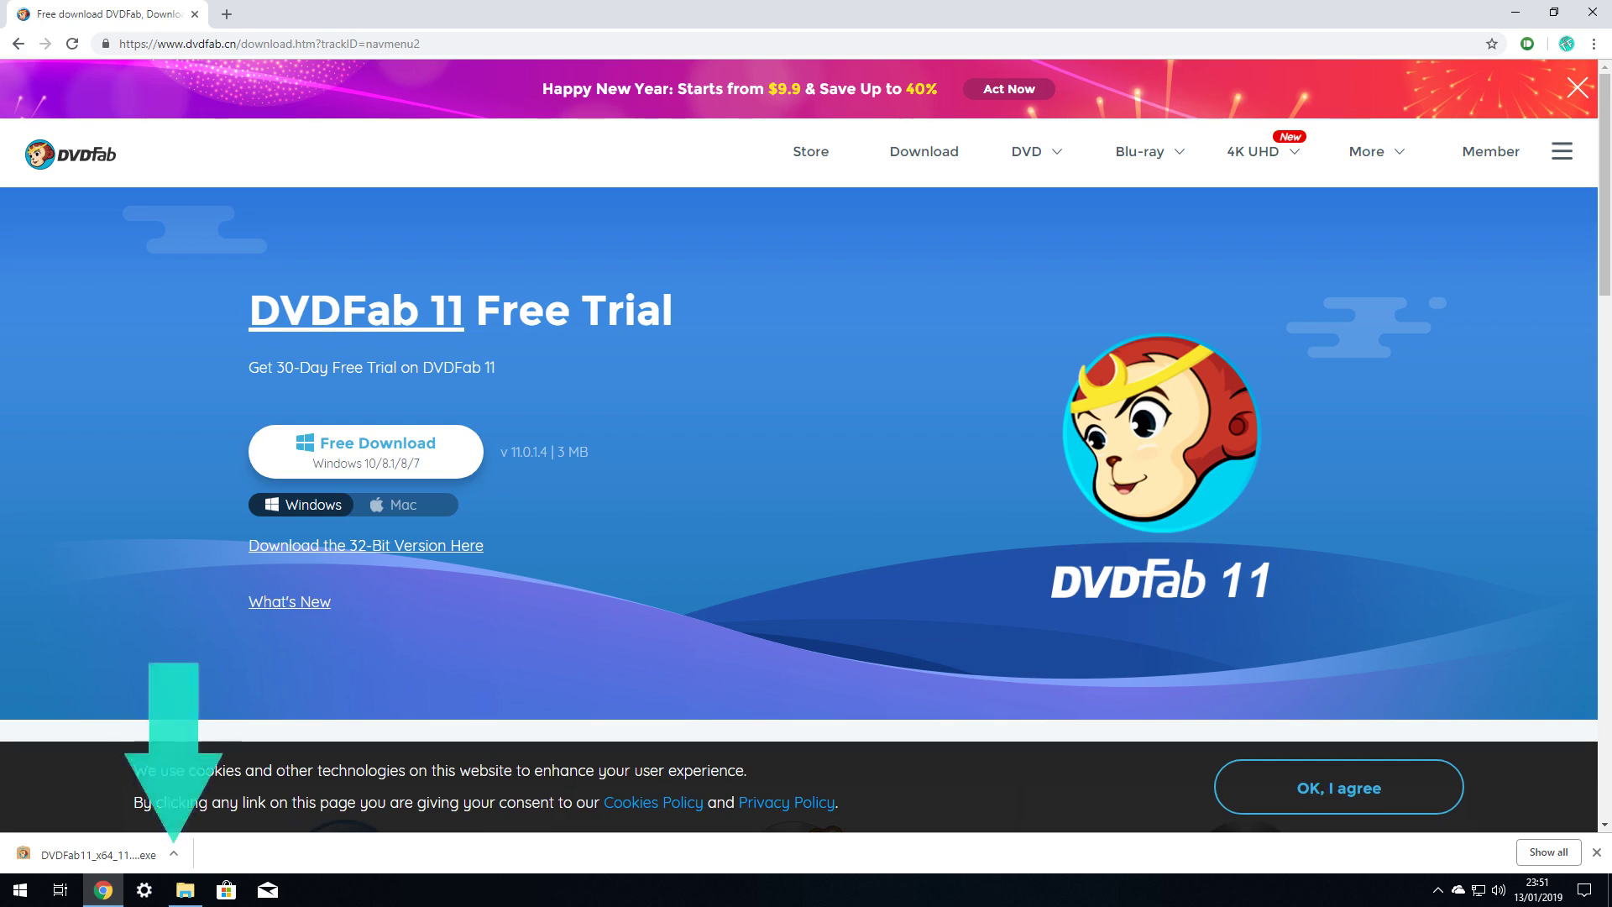
click(173, 853)
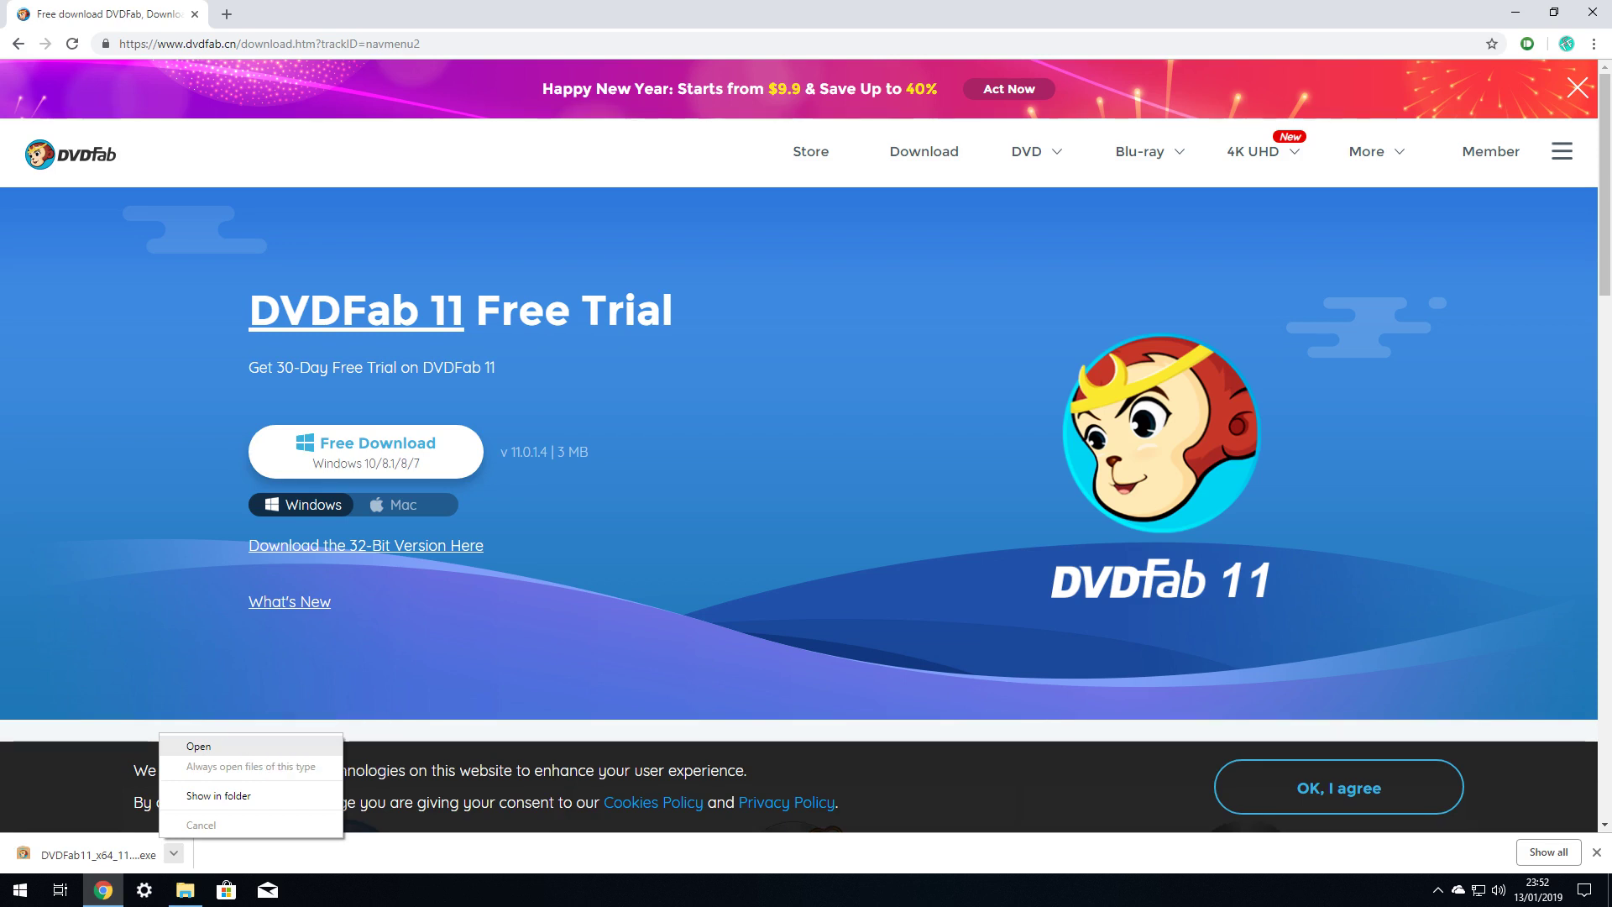
Step: Run the installer and install DVDFab 11 without joining the User Experience Improvement Program
click(198, 746)
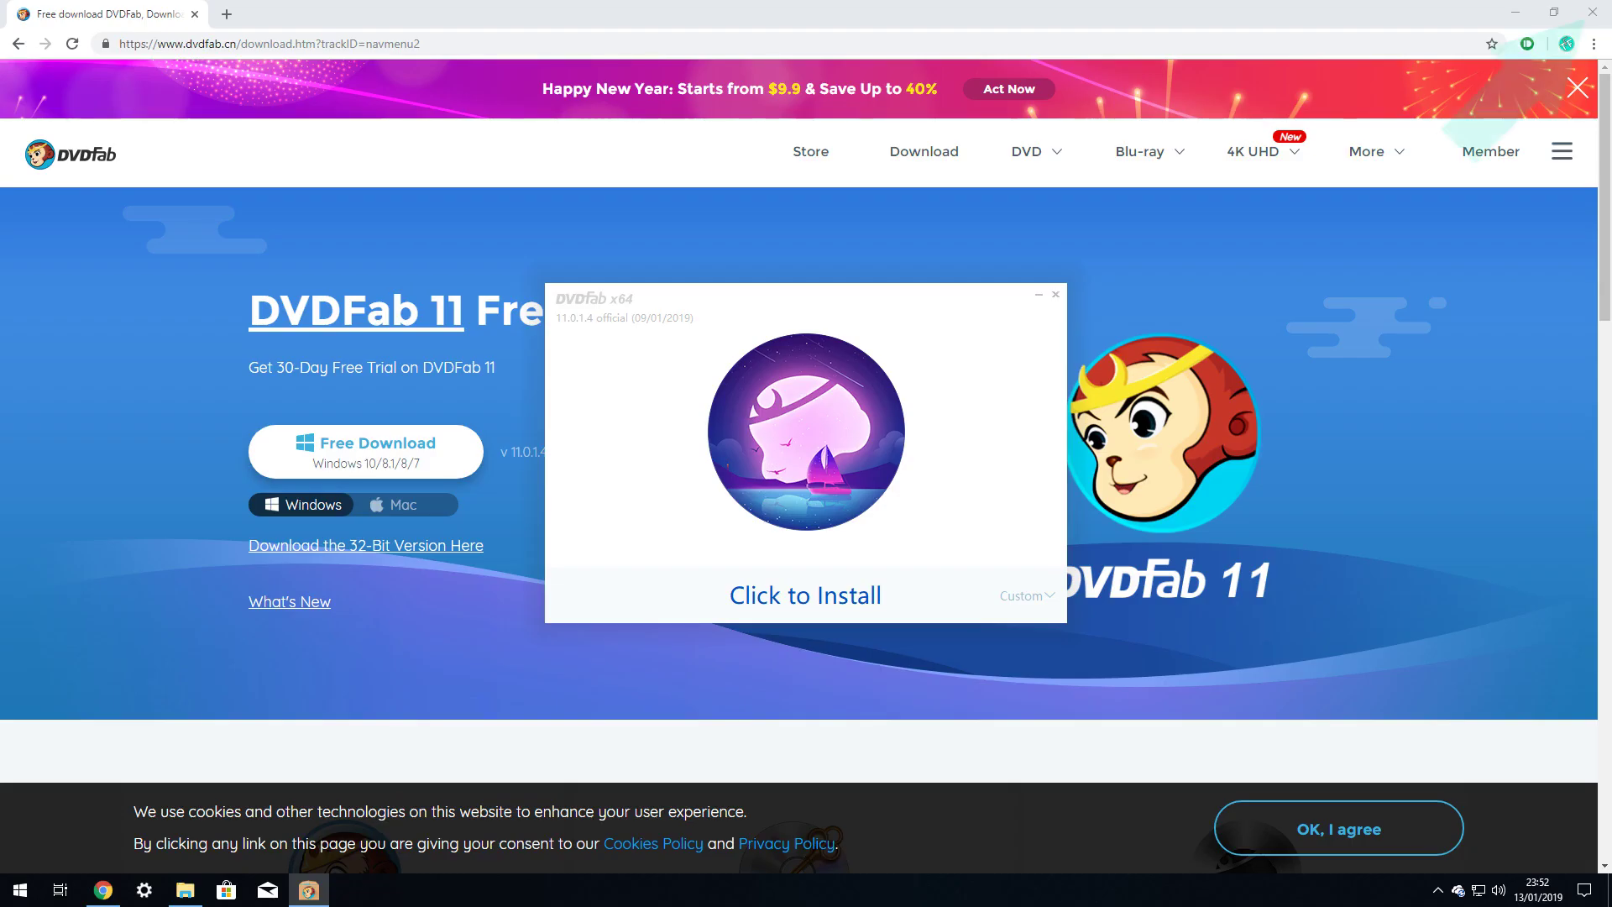
click(1515, 12)
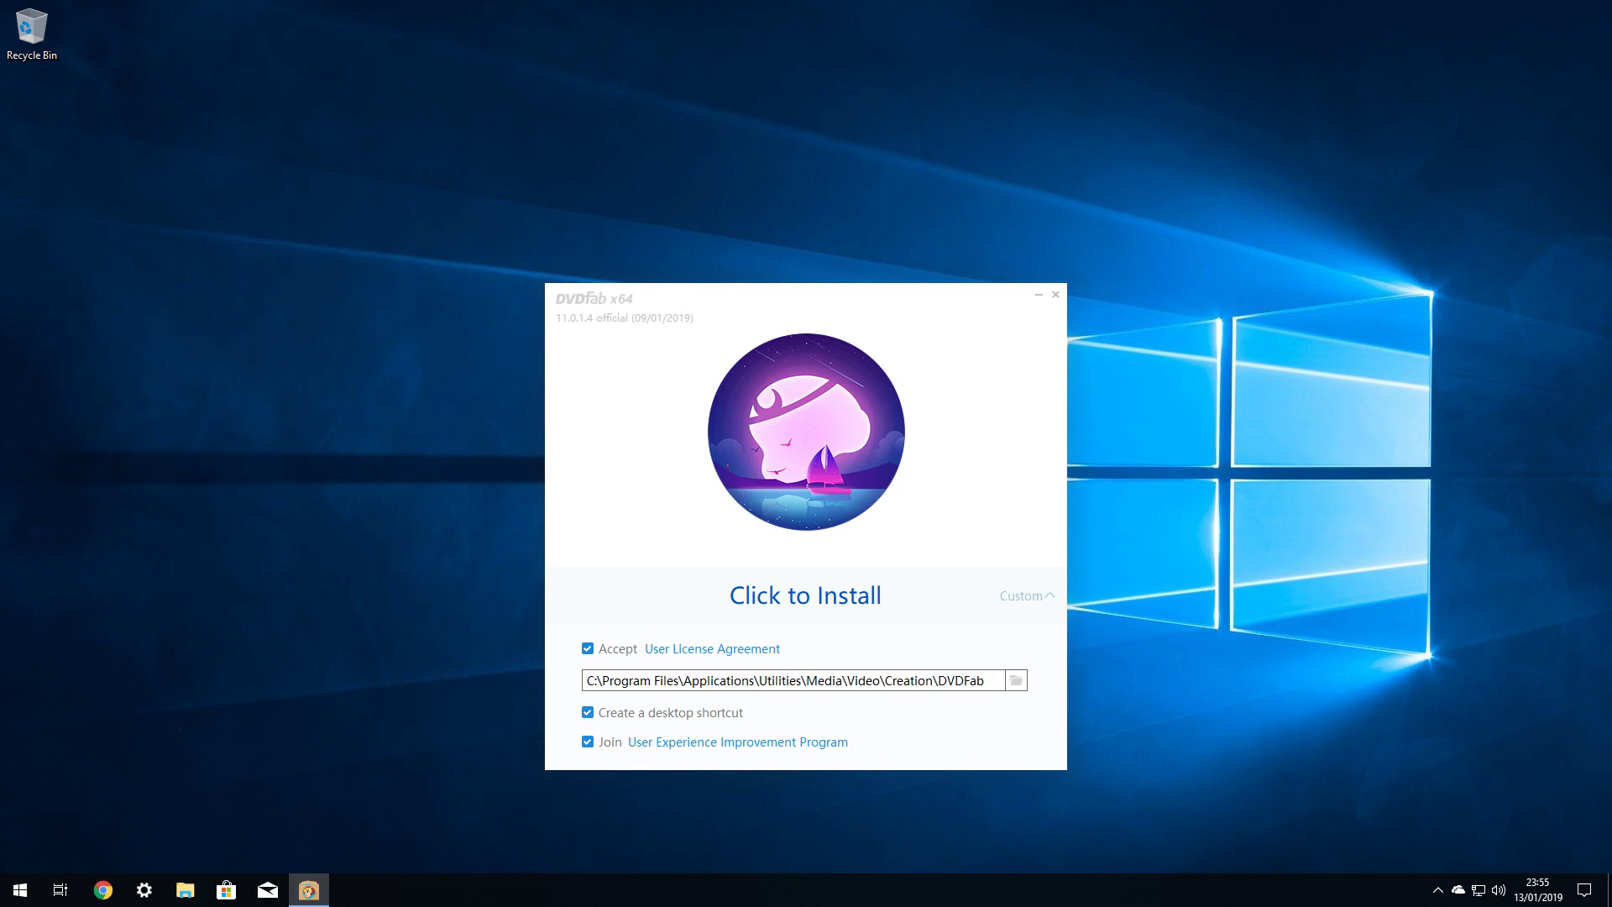
click(588, 741)
key(Return)
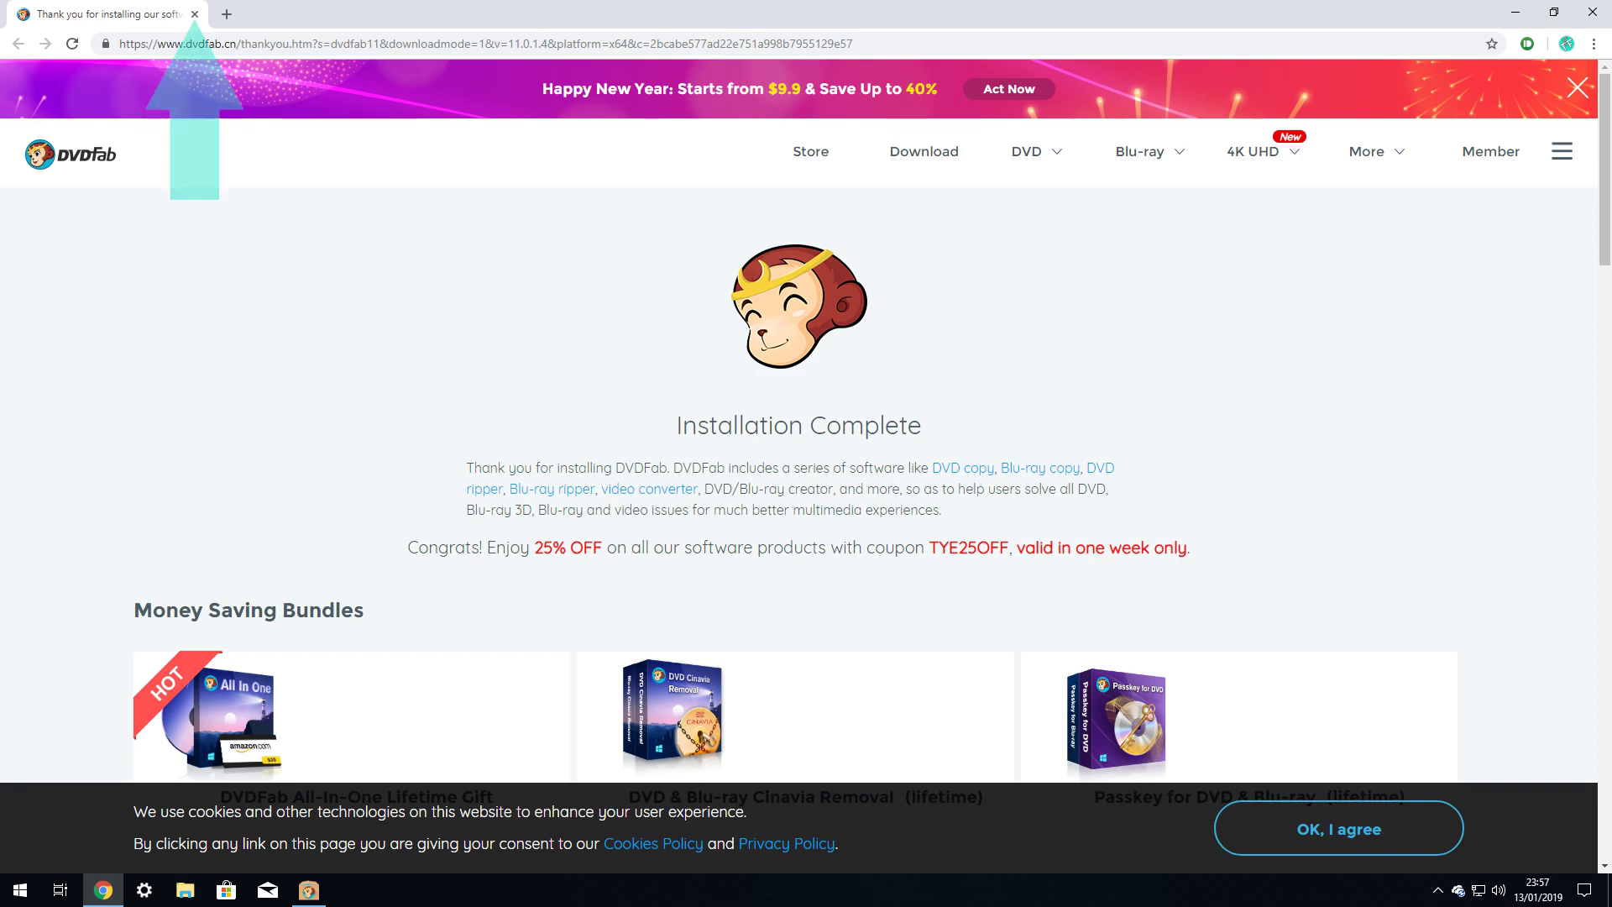
Step: Close the thank-you page, start DVDFab 11 and allow it through the Windows firewall
key(ctrl+w)
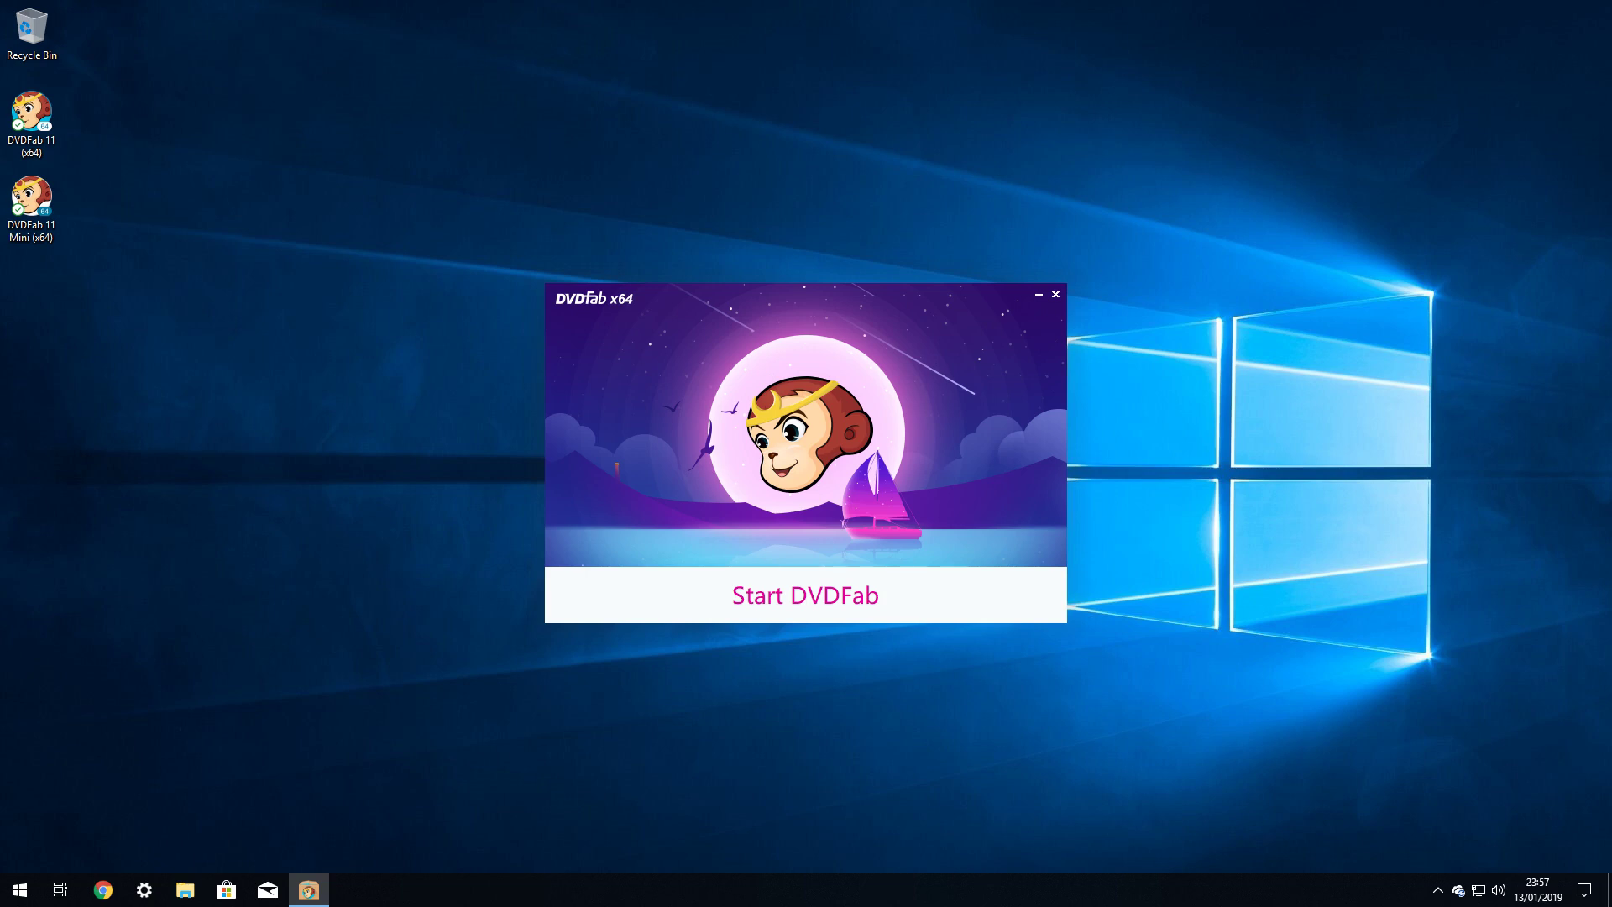
key(Return)
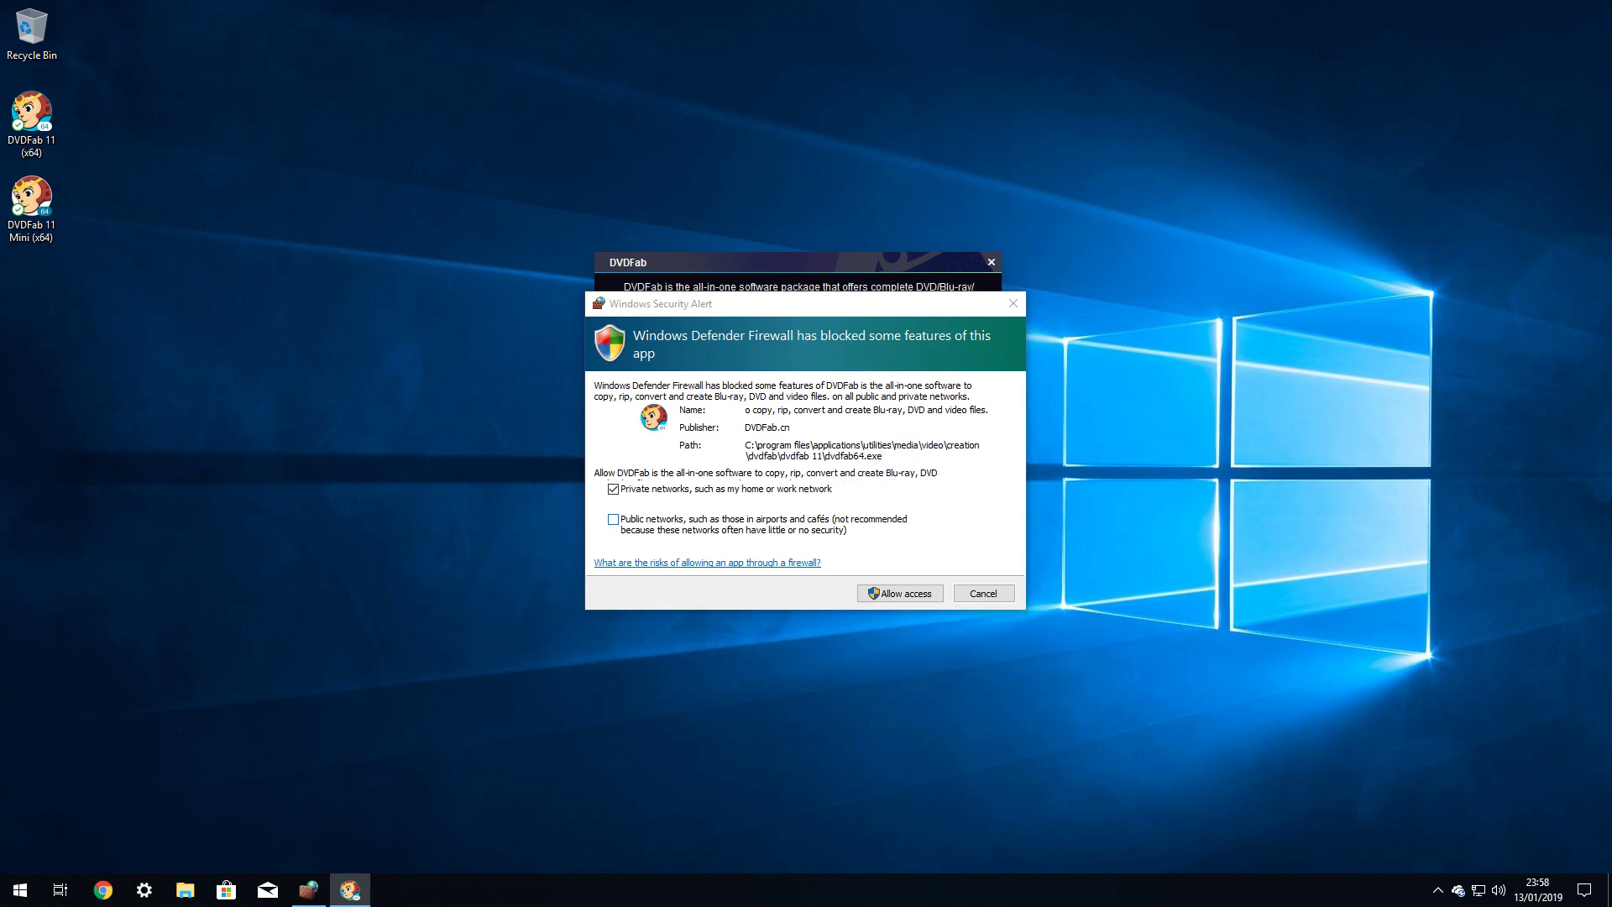
key(Return)
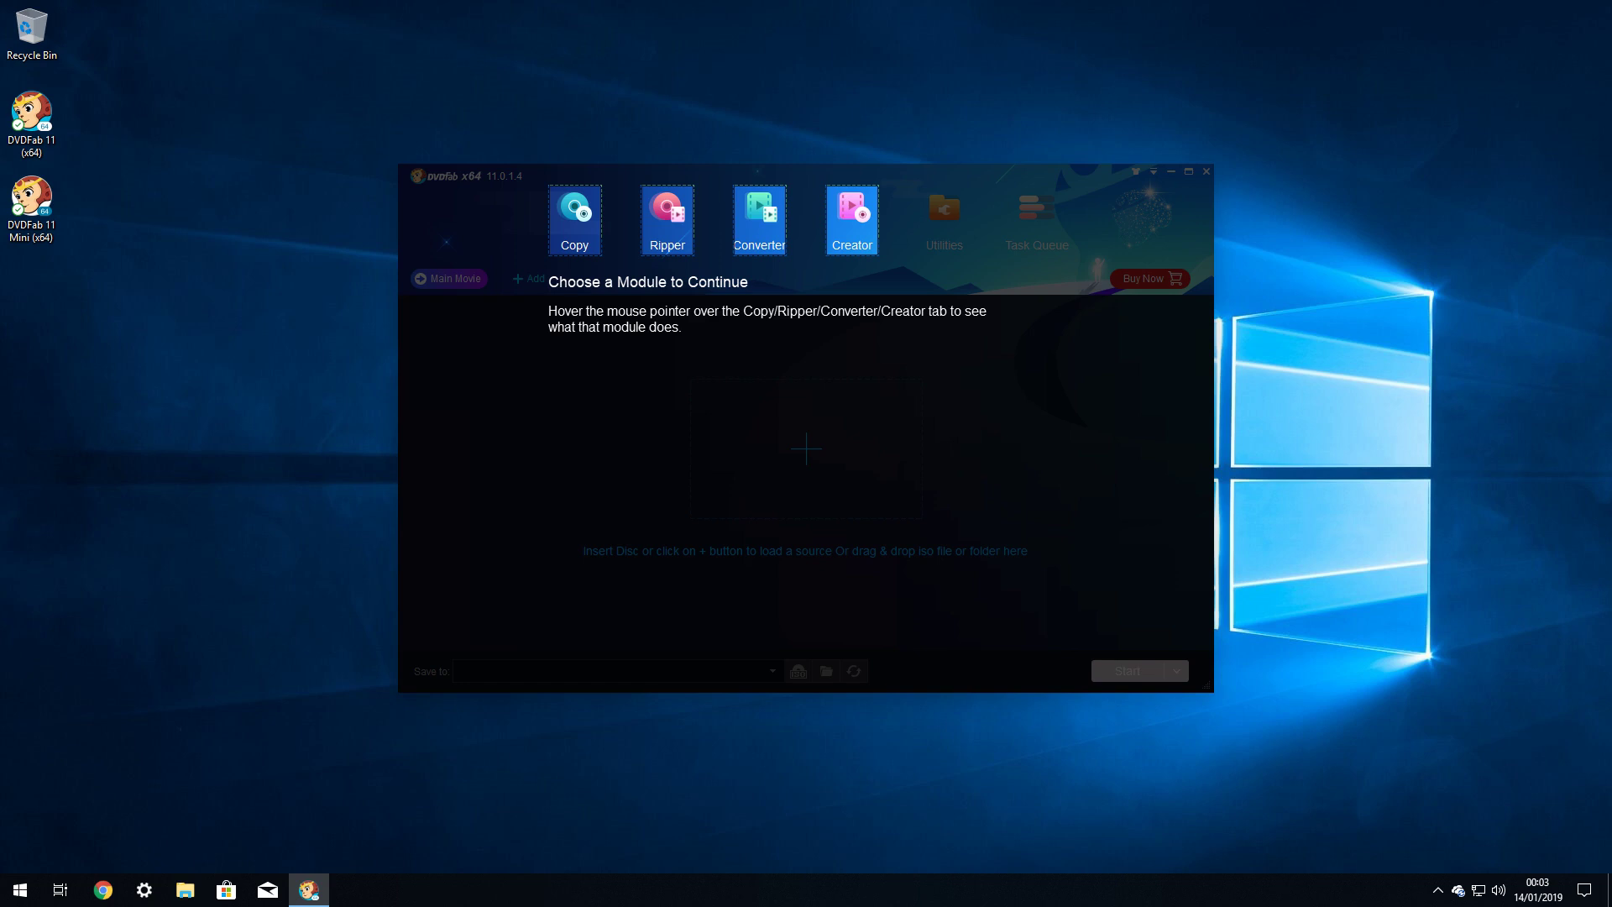
Step: Bring up DVDFab 11's Copy module, dismissing the Choose a Module prompt
mouse_move(574, 217)
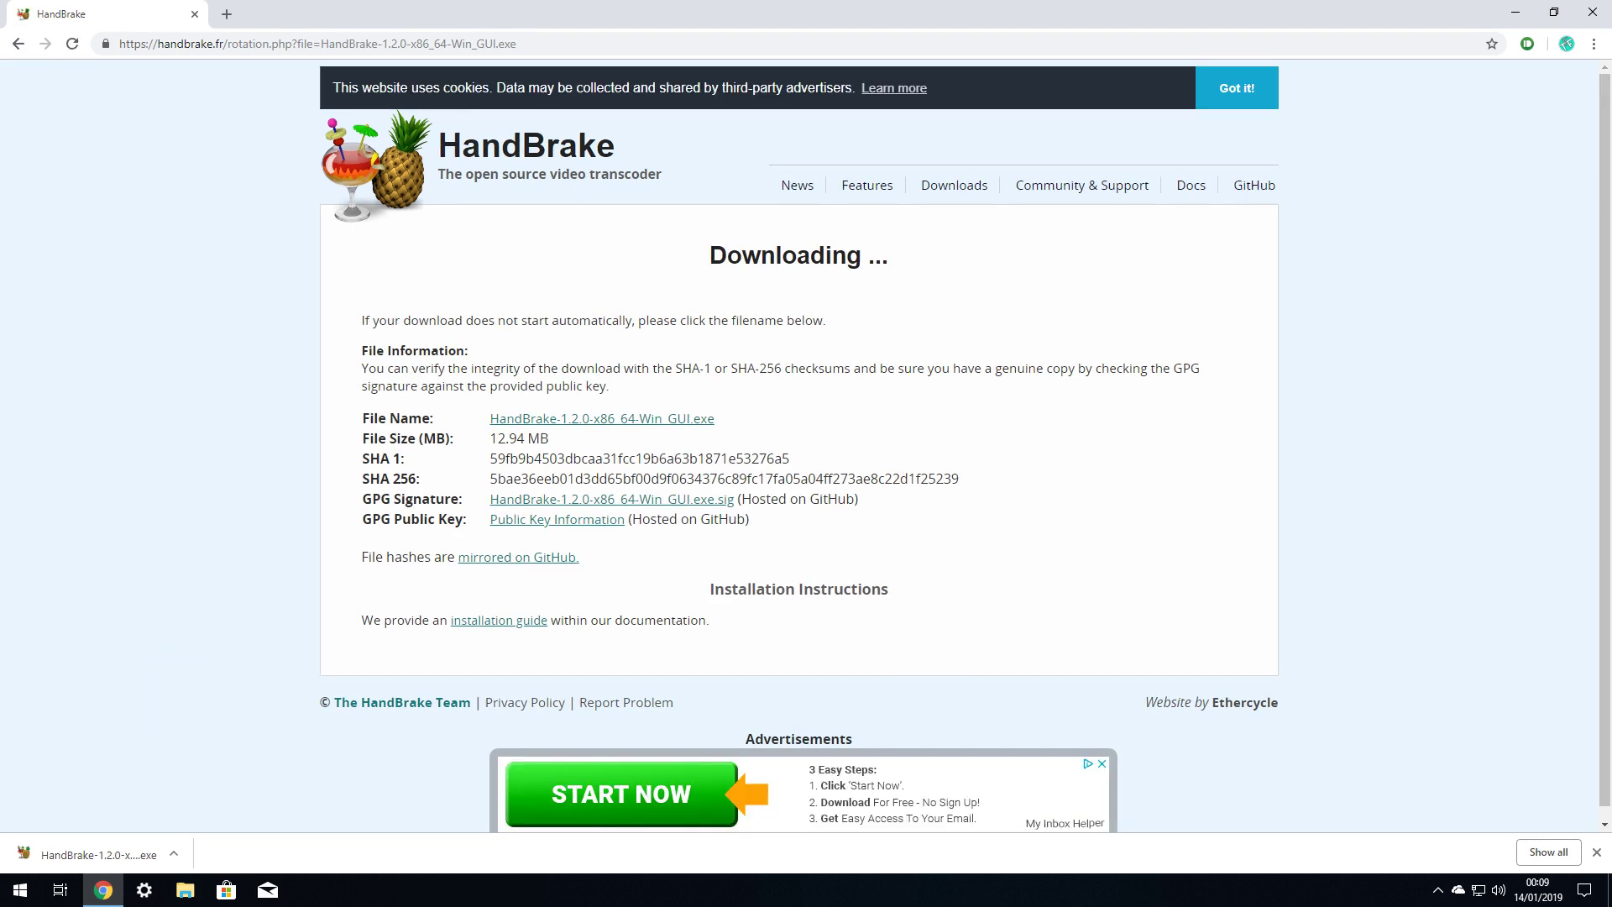
Step: Launch the downloaded HandBrake-1.2.0-x86_64-Win_GUI.exe installer from Chrome's download bar
click(173, 853)
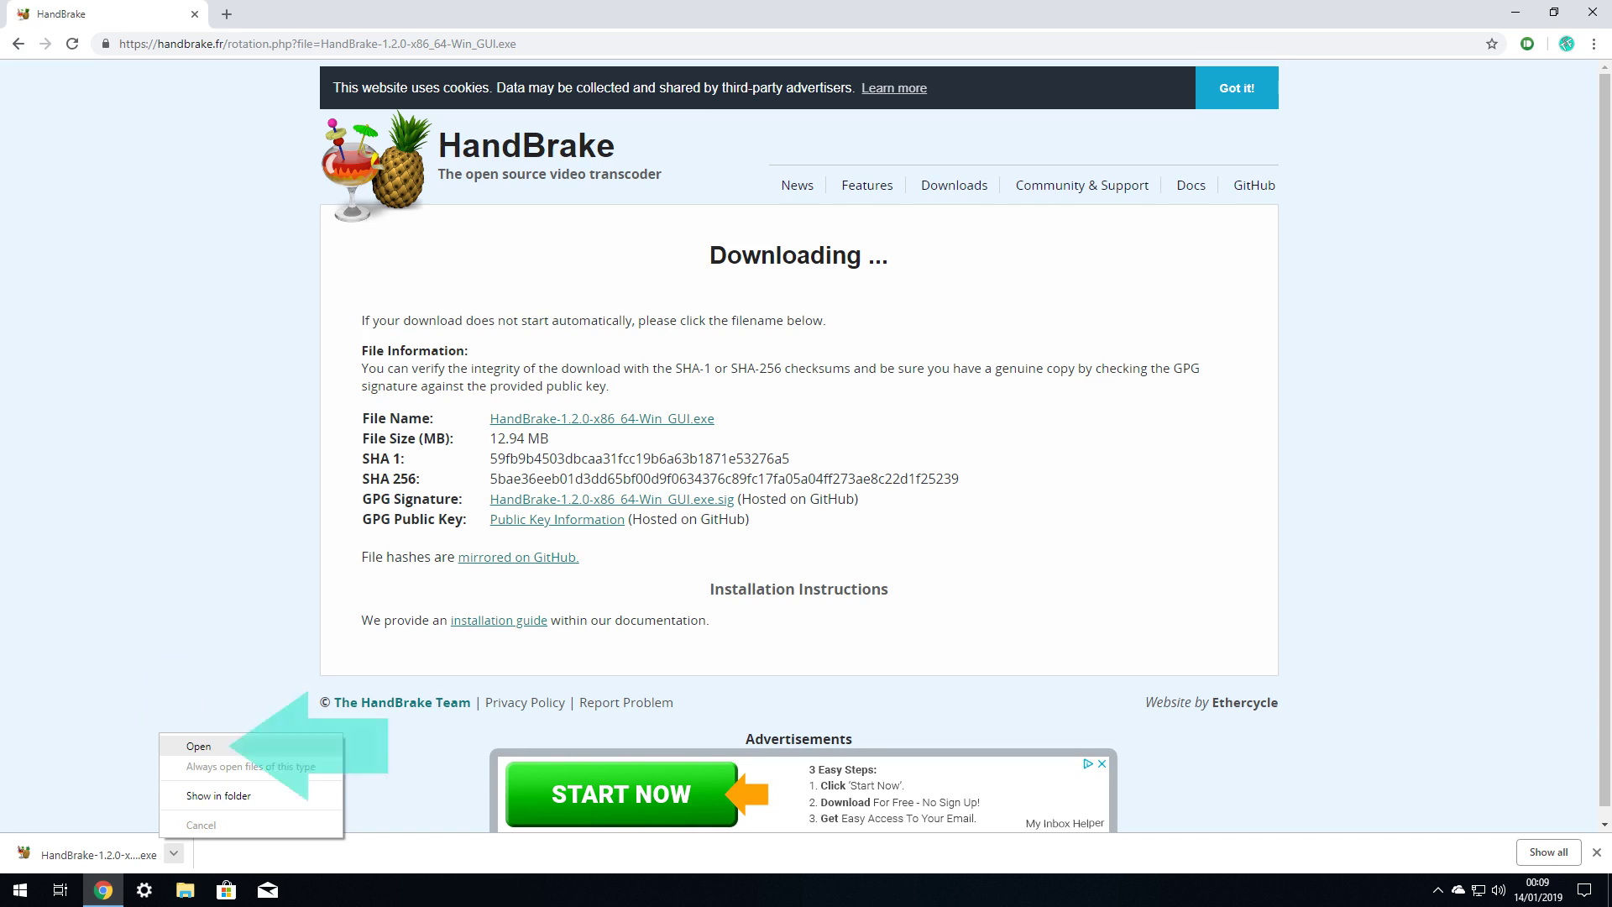
click(198, 745)
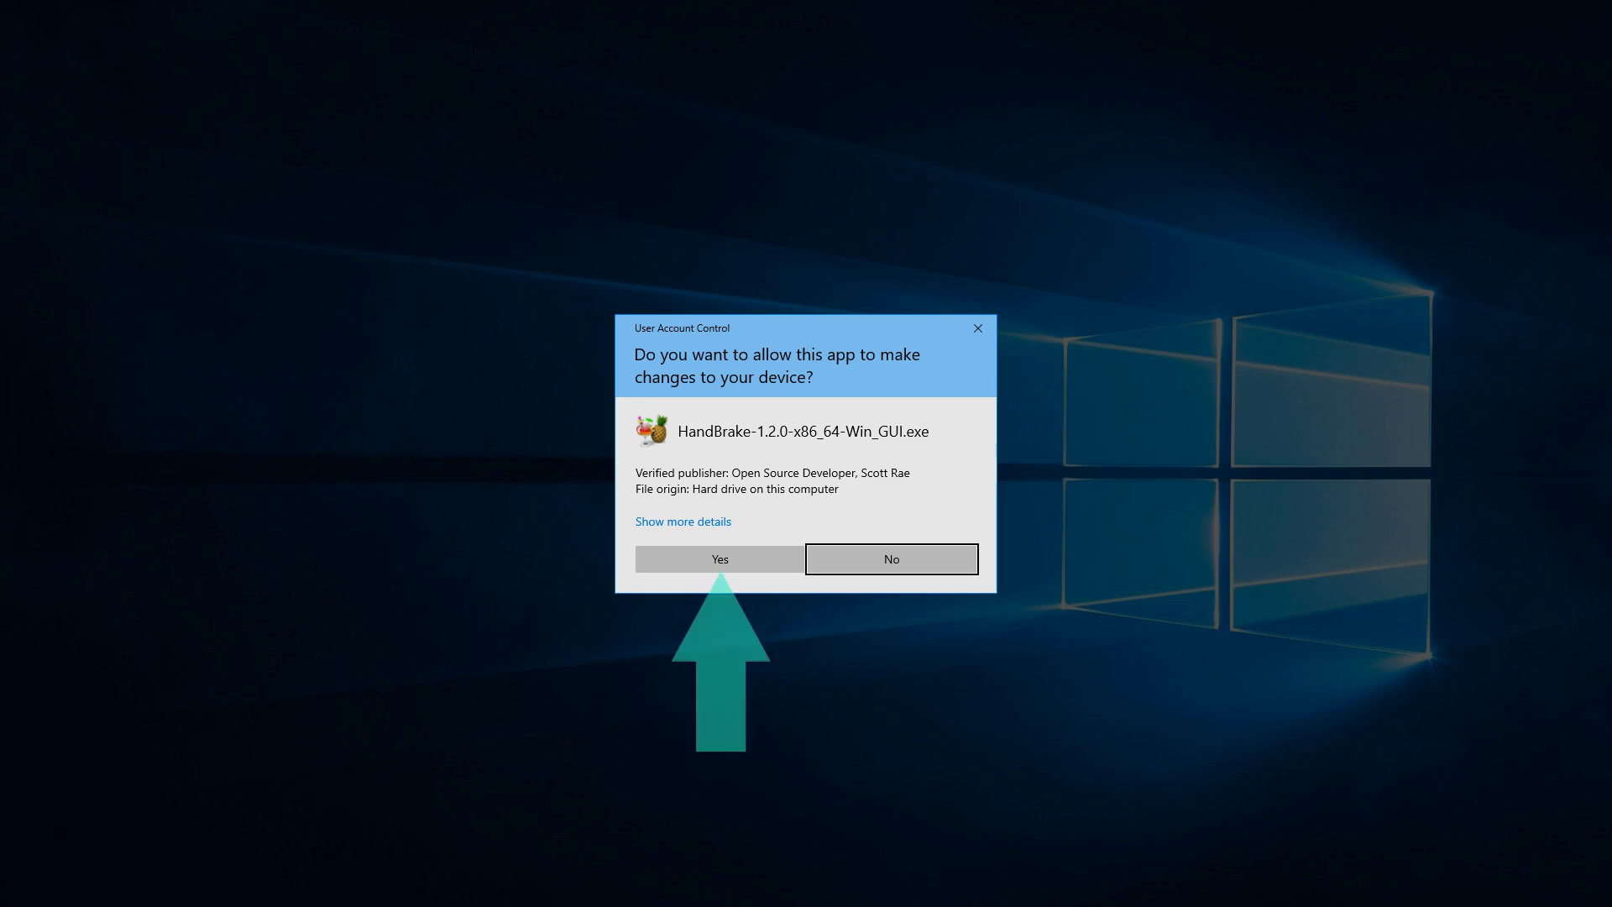
Step: Install HandBrake 1.2.0 into a custom Program Files\Video\Creation\Handbrake folder
click(720, 559)
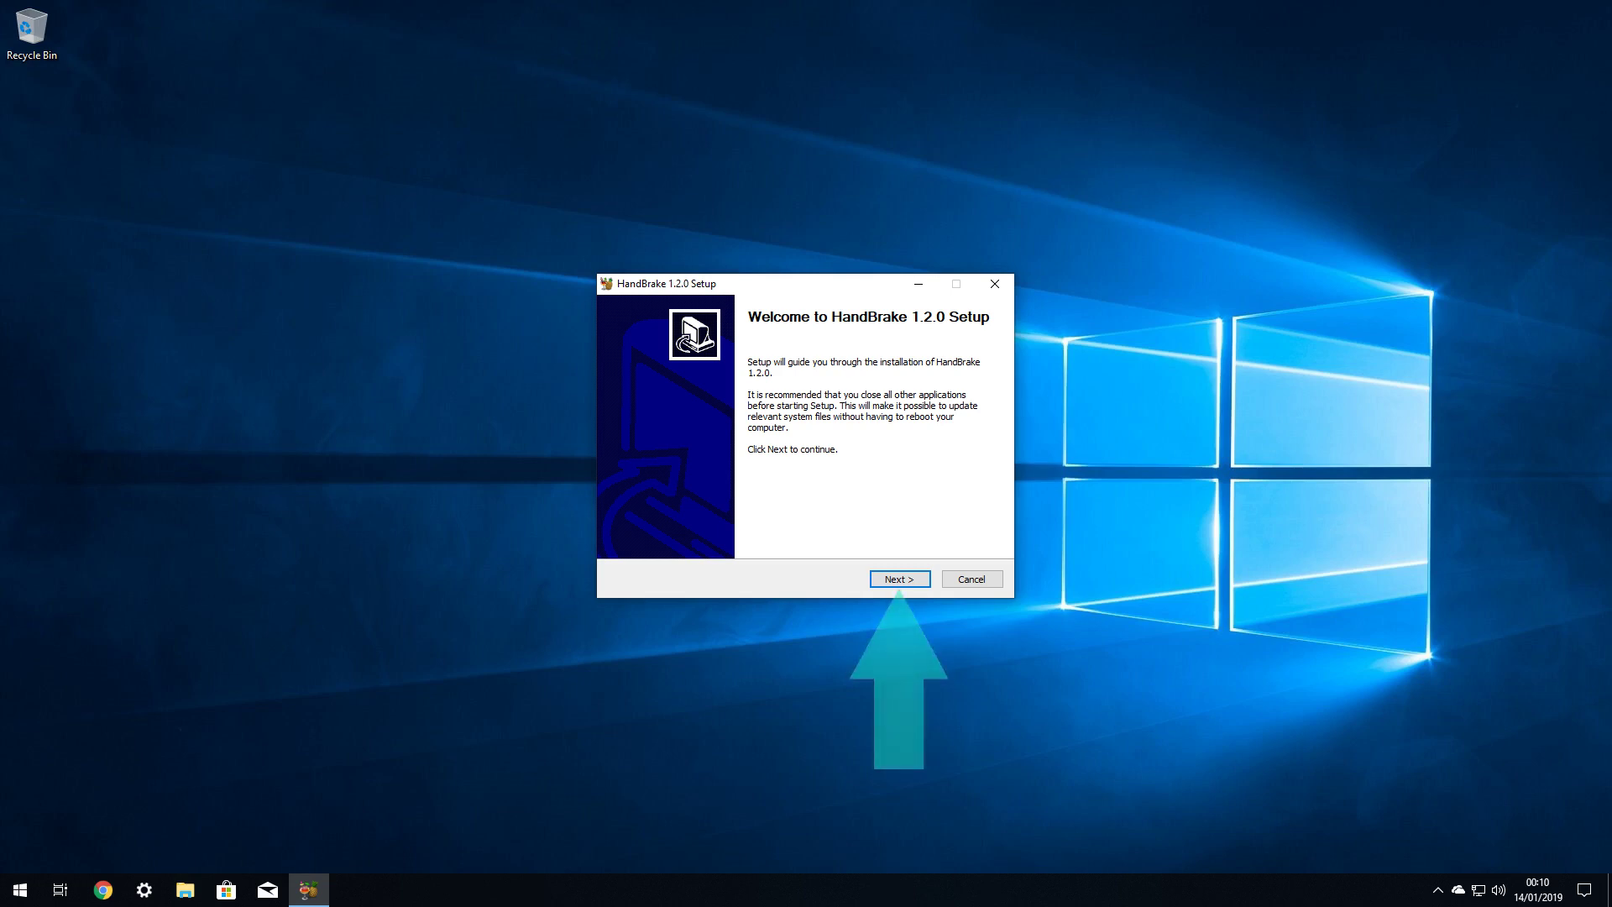
key(Return)
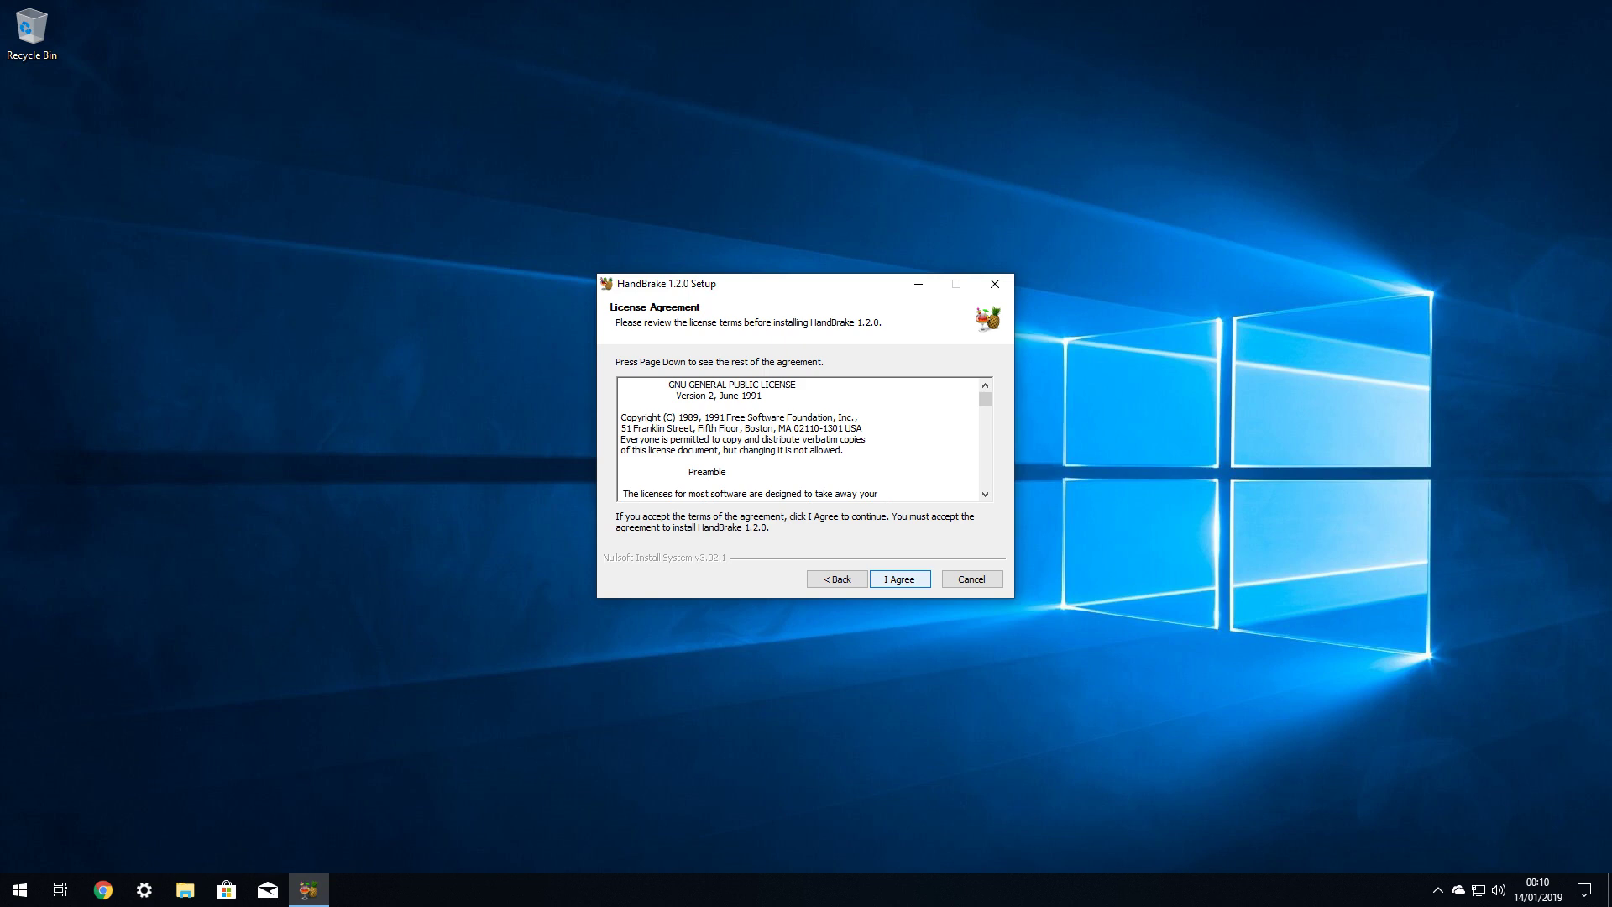
key(Return)
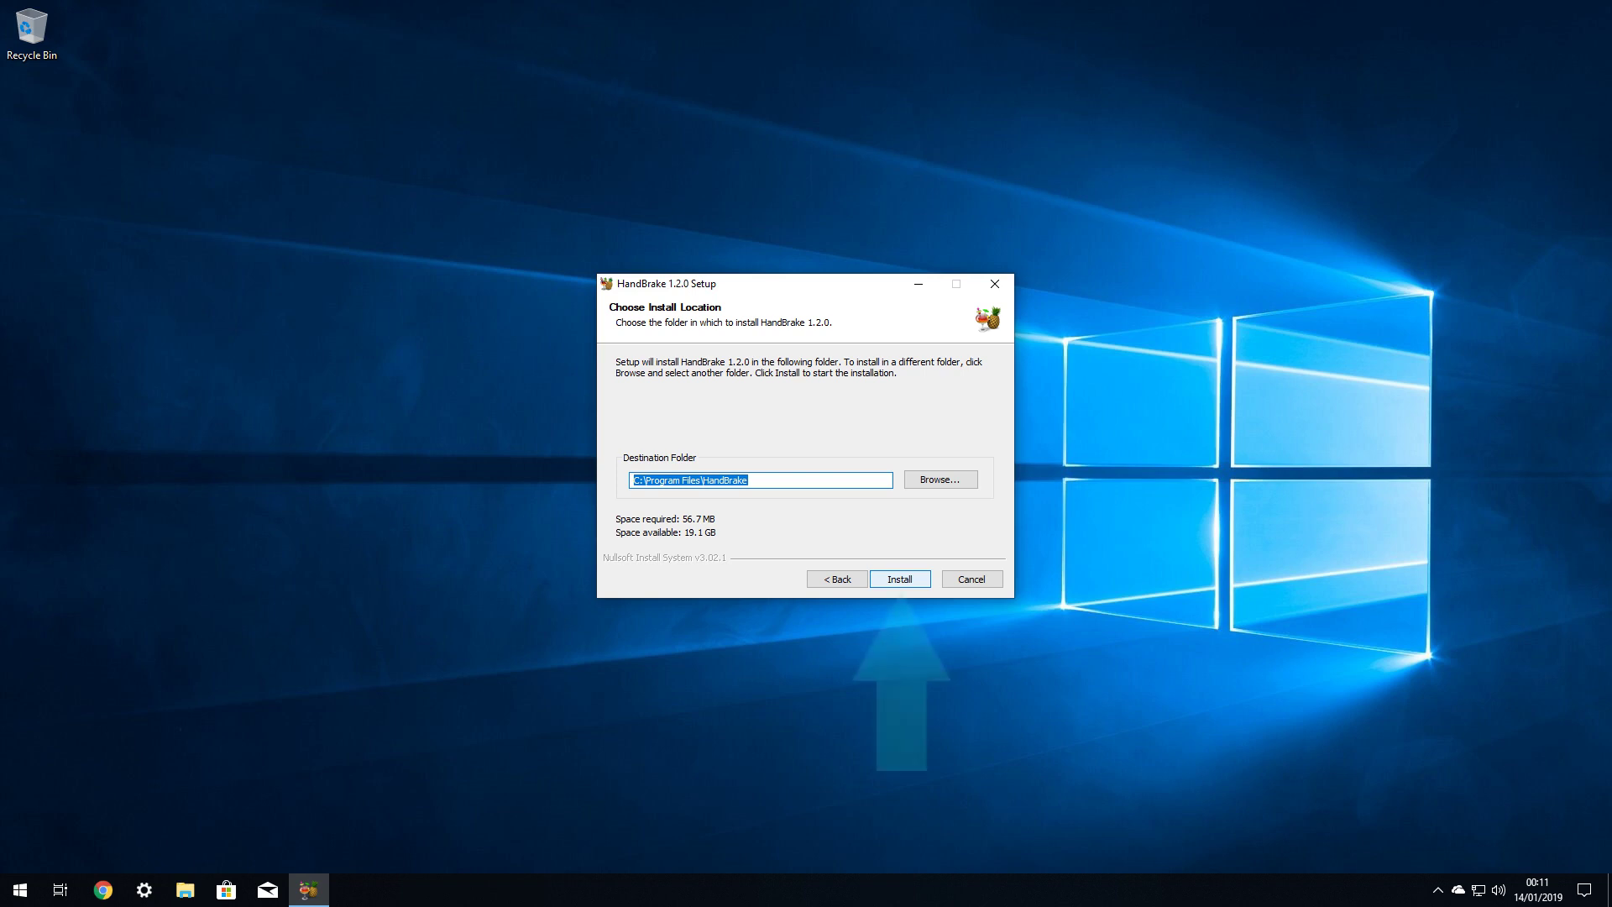
key(ctrl+v)
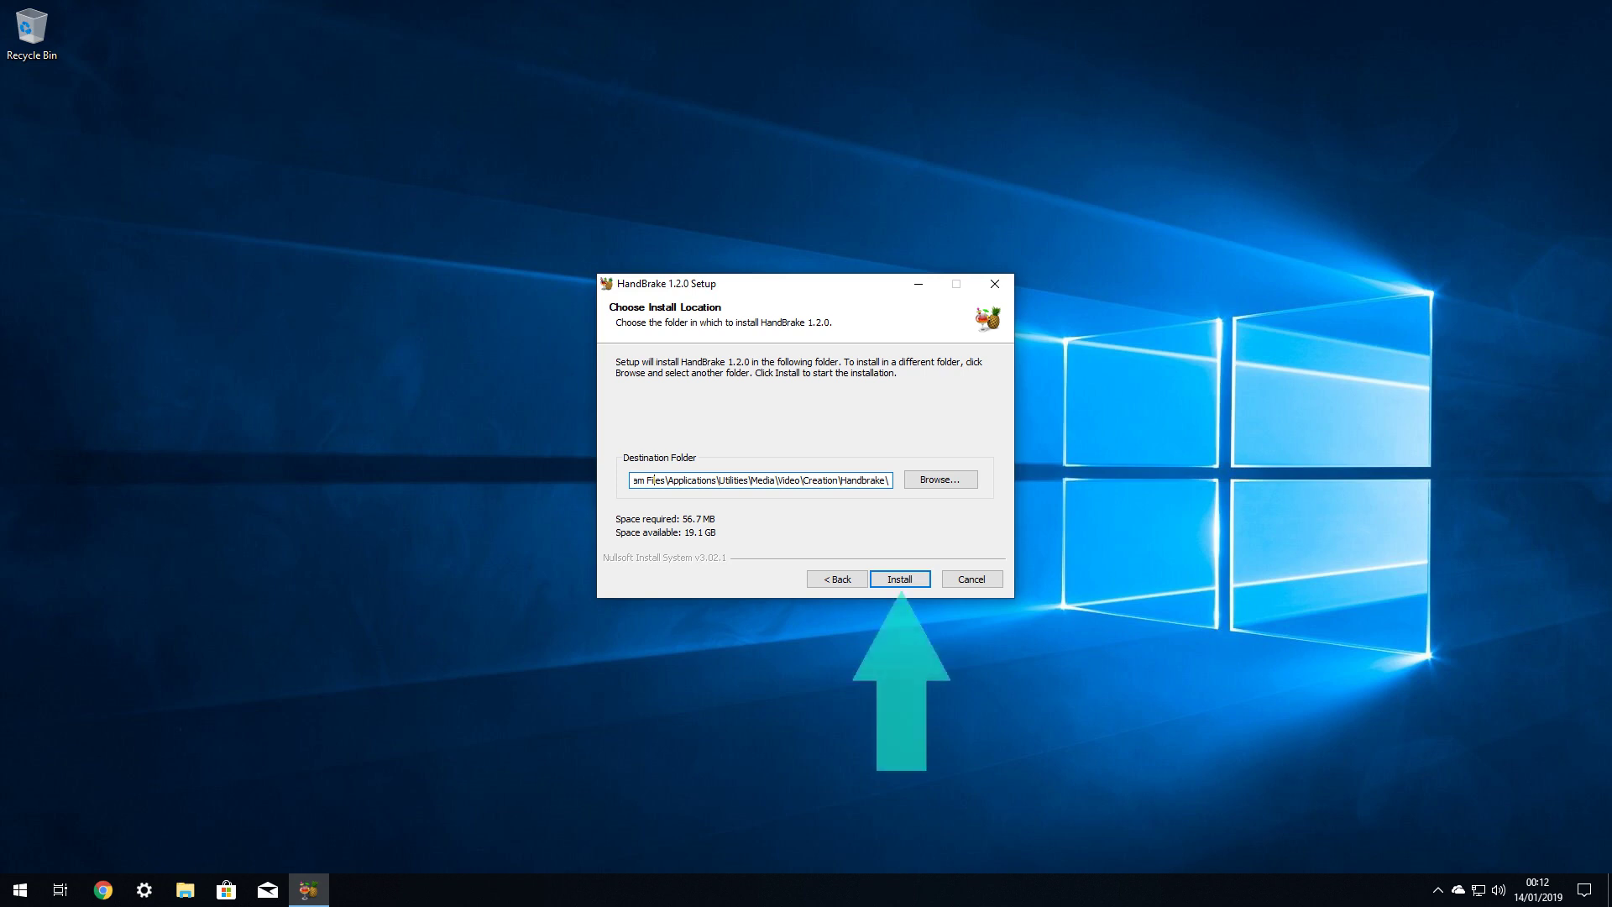
key(Return)
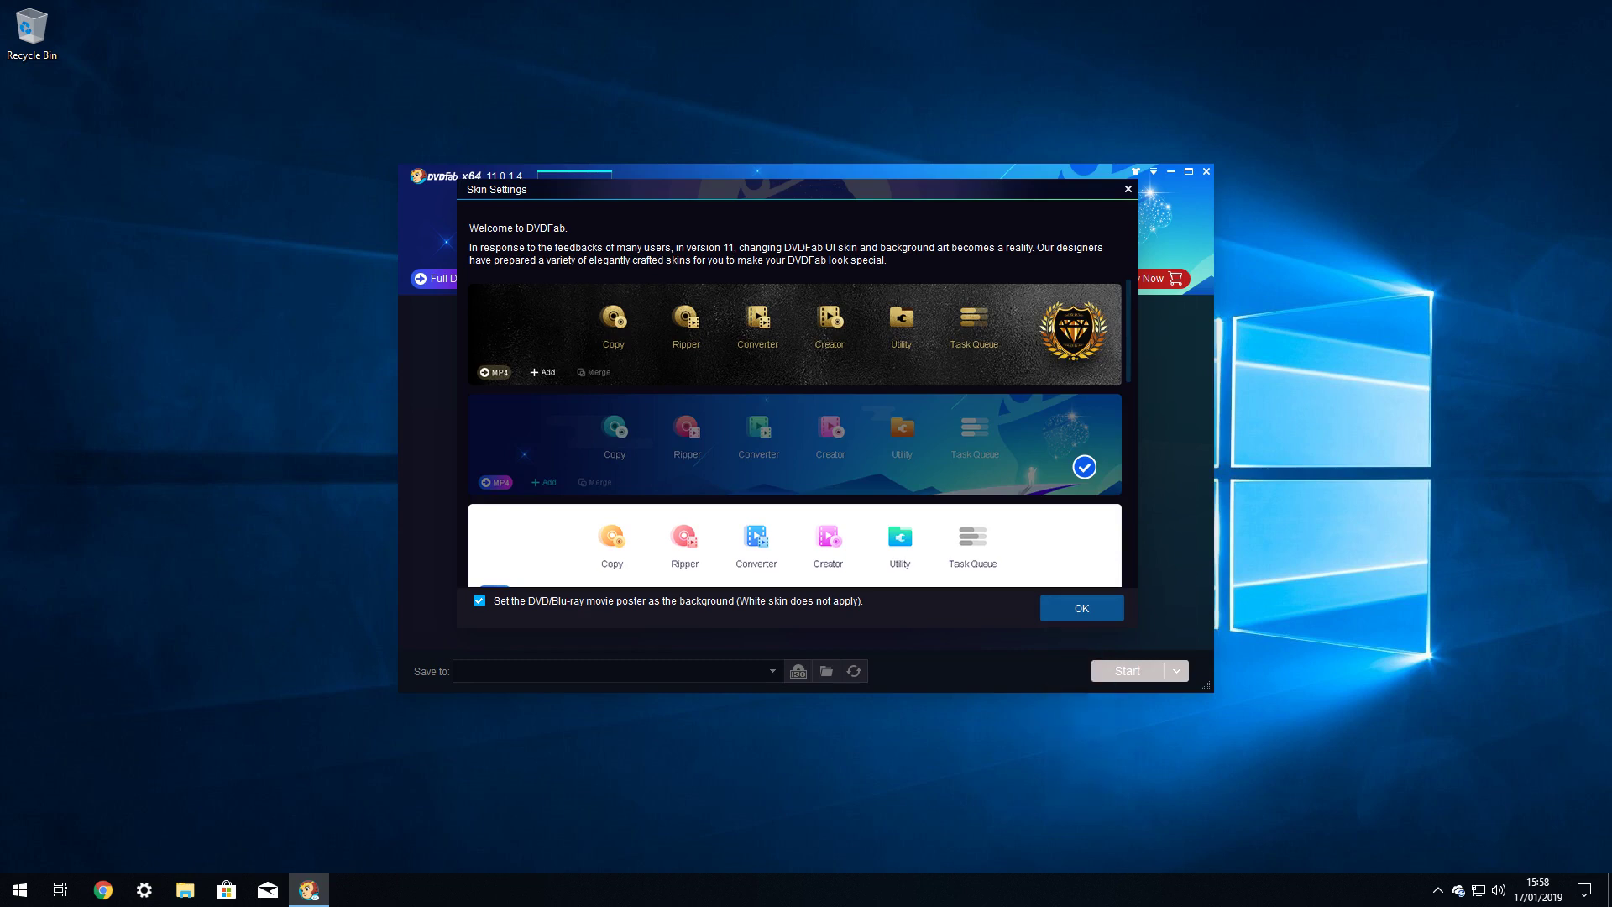
Step: Dismiss the Skin Settings welcome so the SOLO_A_STAR_WARS_STORY disc loads as a Copy task
key(Return)
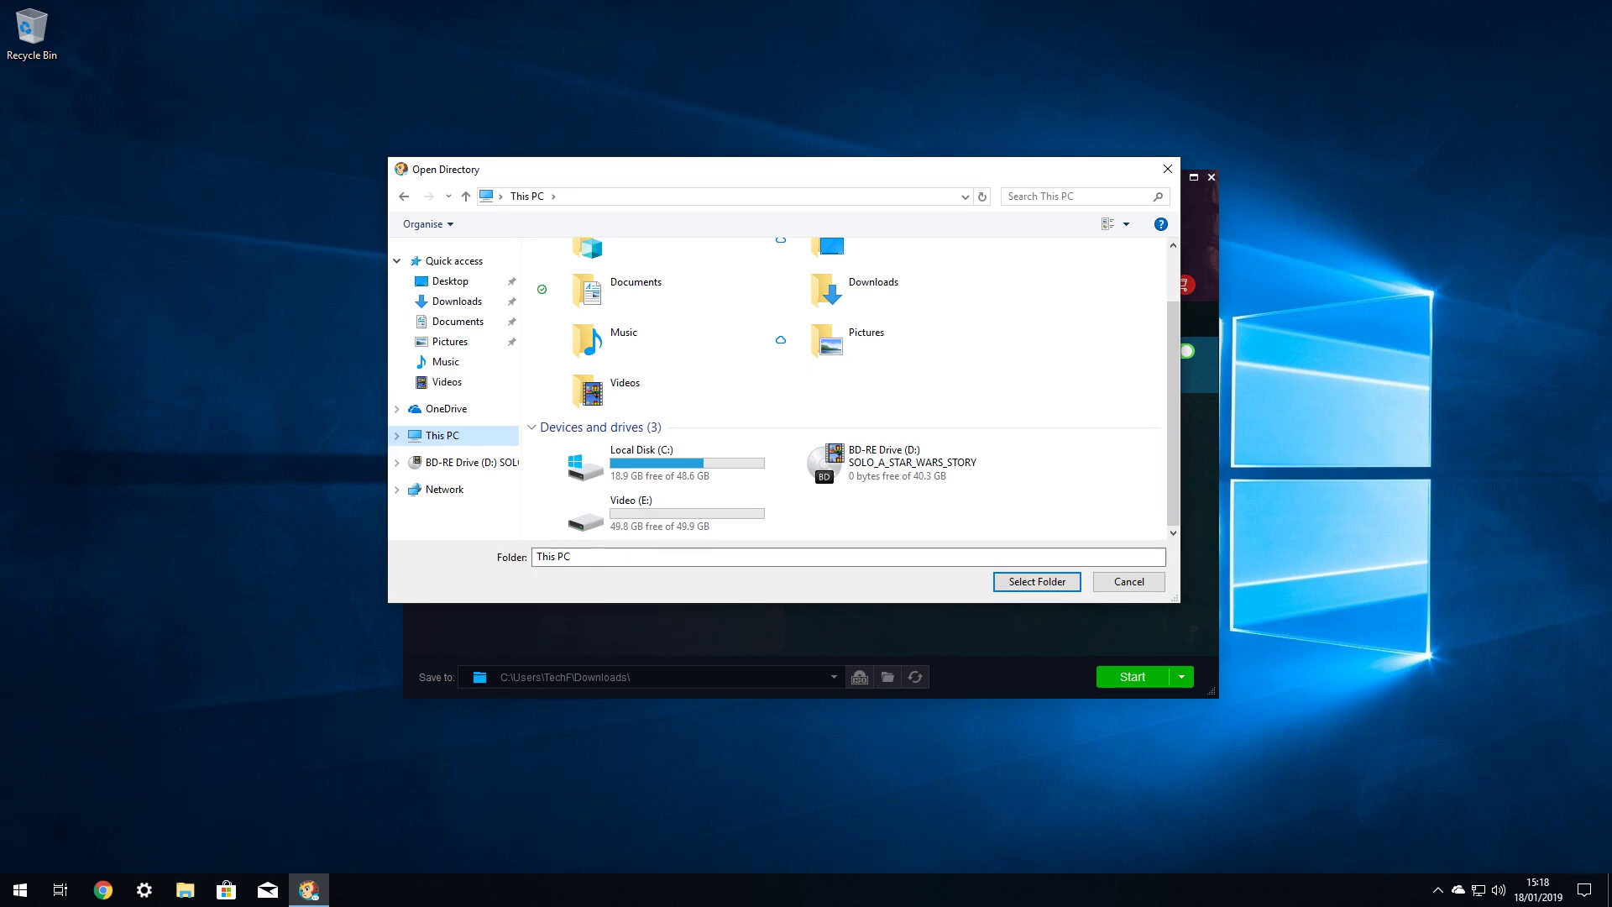
Step: Set the disc copy's save location to the Video (E:) drive
click(646, 513)
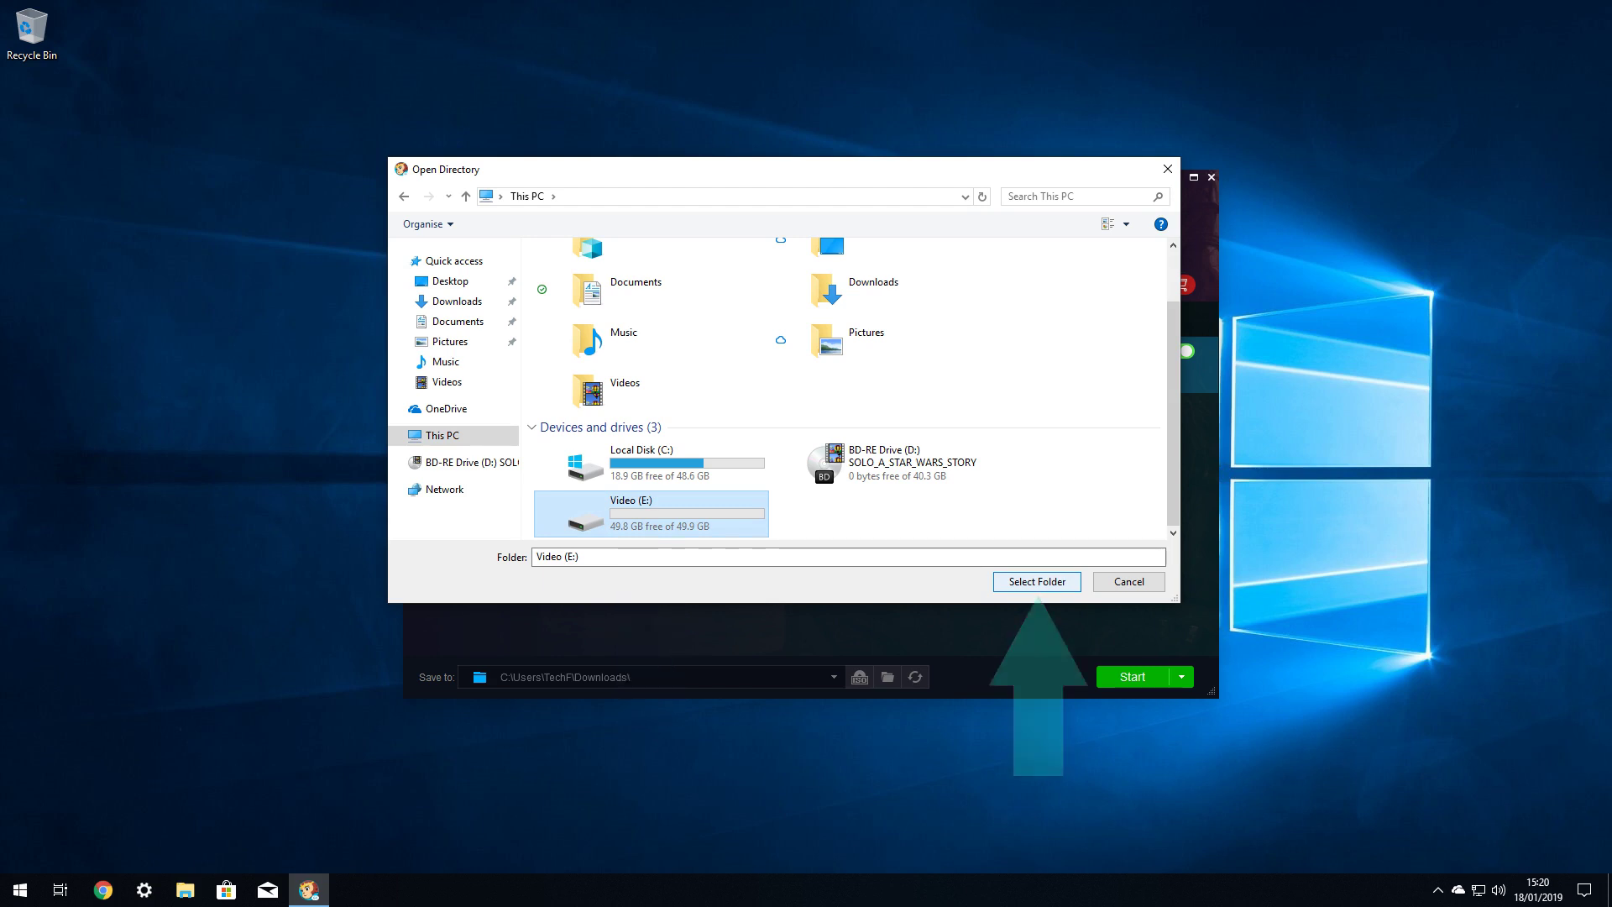
key(Return)
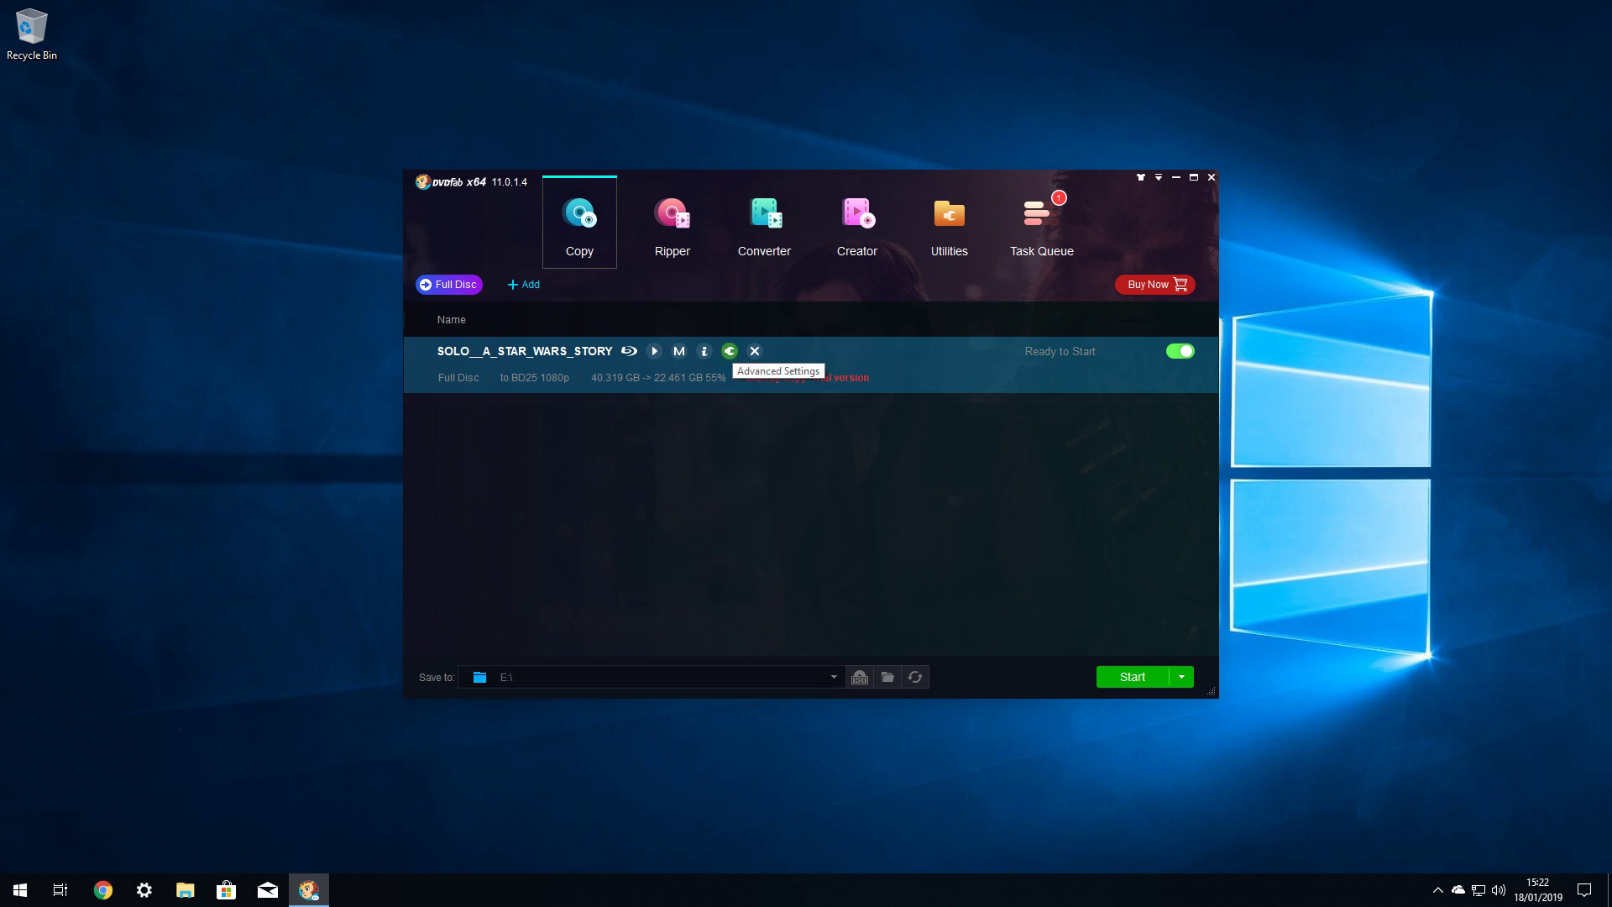
Step: In Advanced Settings, change the Solo copy's output from BD25 1080p/i to BD50
click(730, 351)
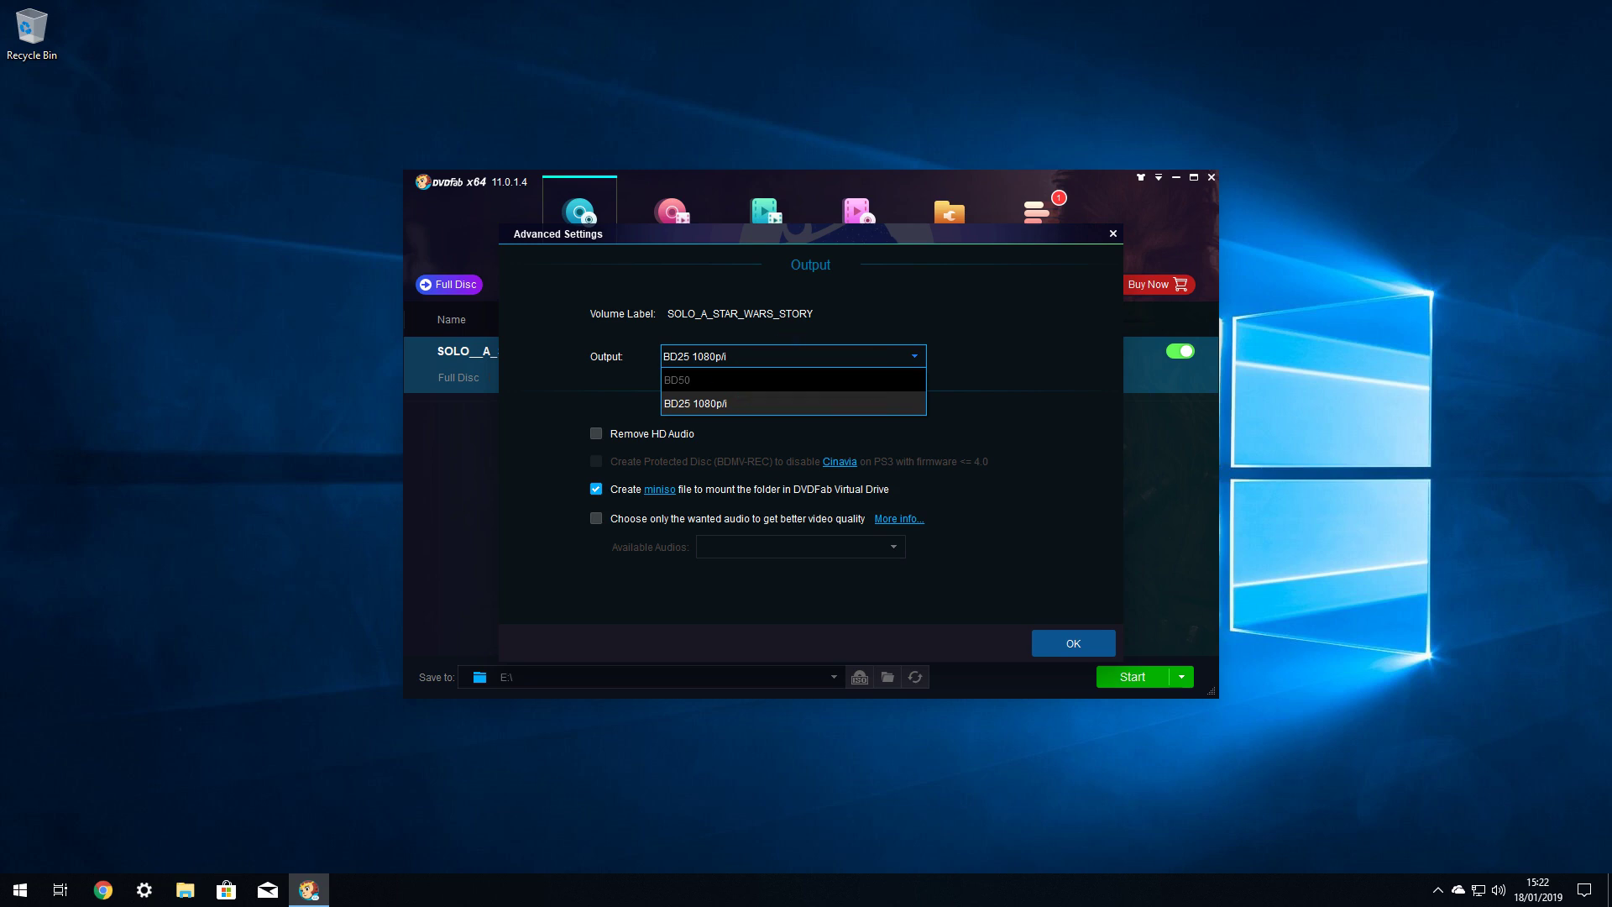
click(677, 379)
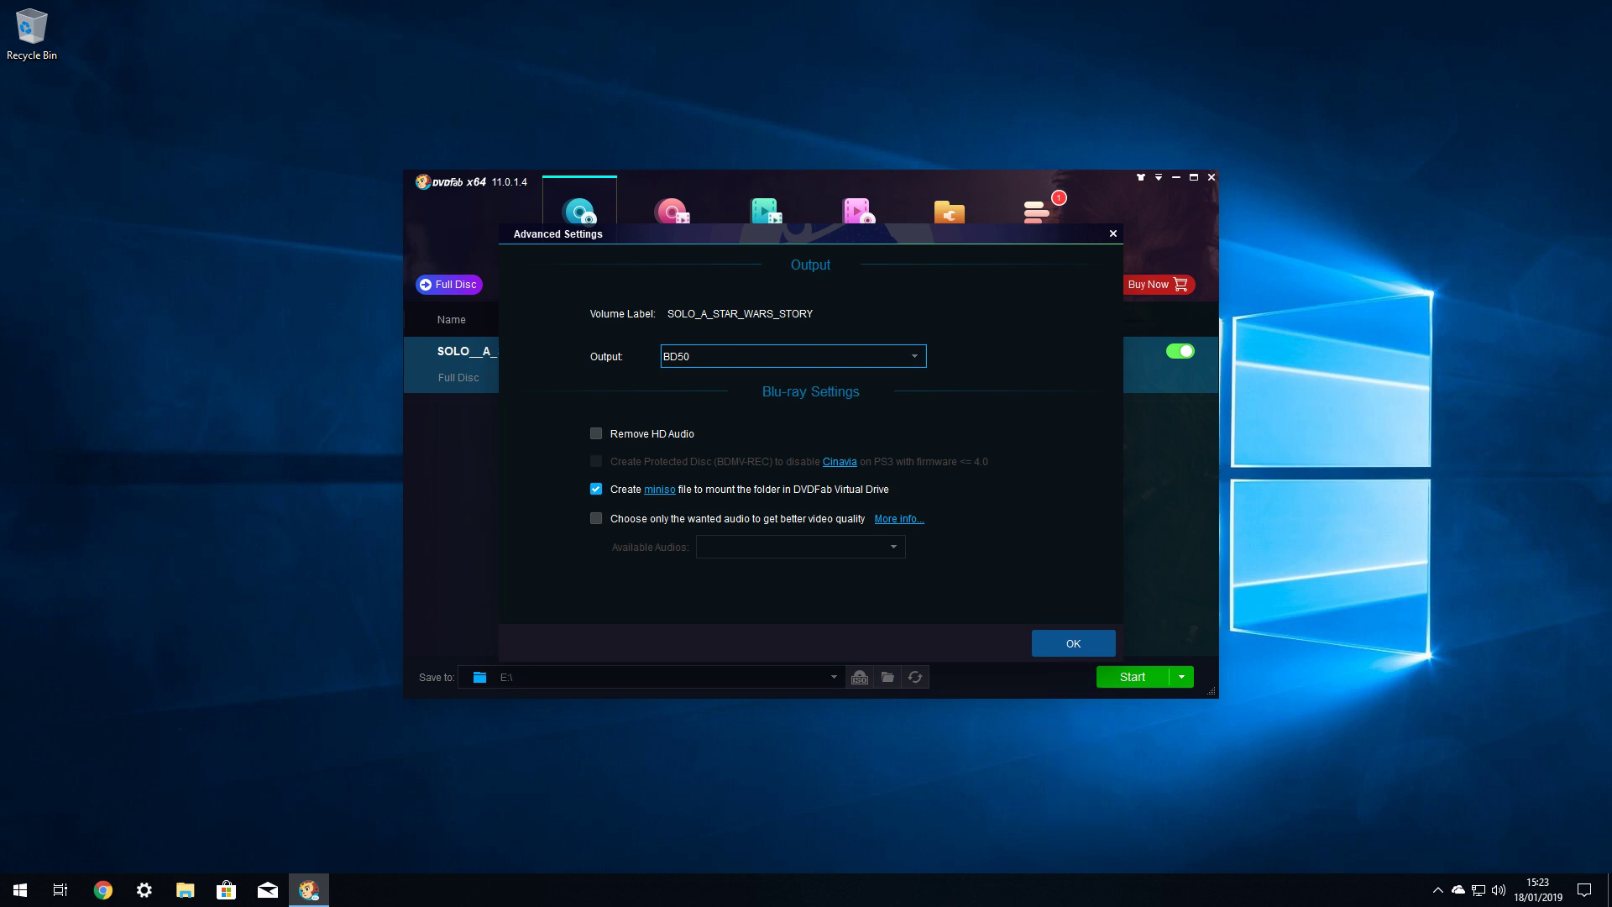
Step: Confirm Advanced Settings so the Solo Blu-ray copy task targets BD50
key(Return)
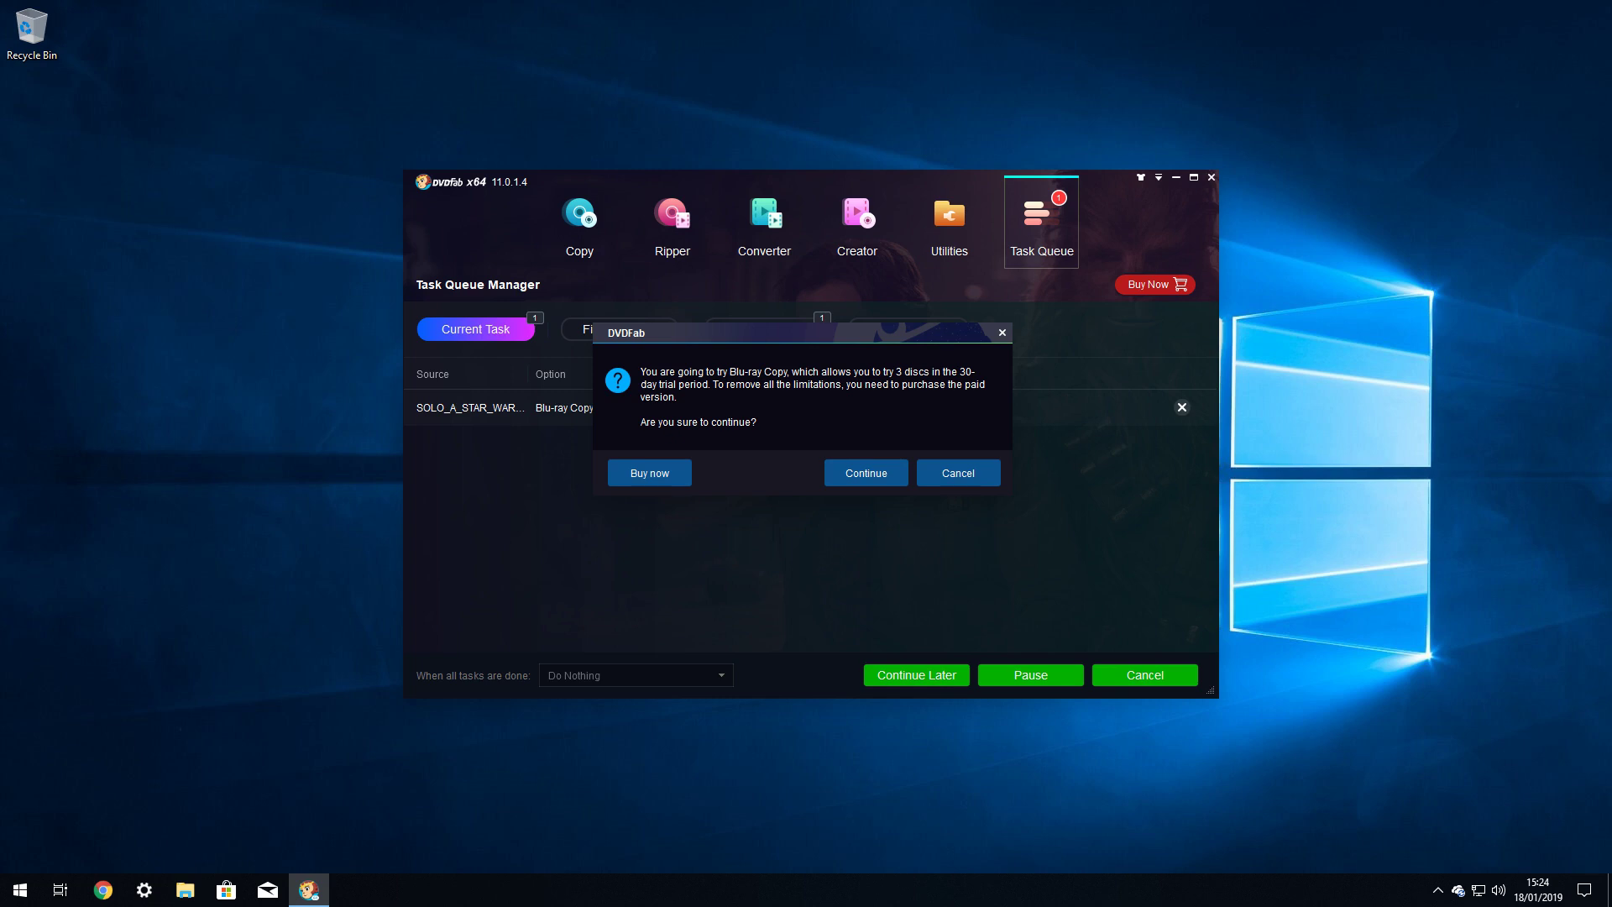
Step: Accept the Blu-ray Copy trial and let the Solo full-disc copy to BD50 finish
key(Return)
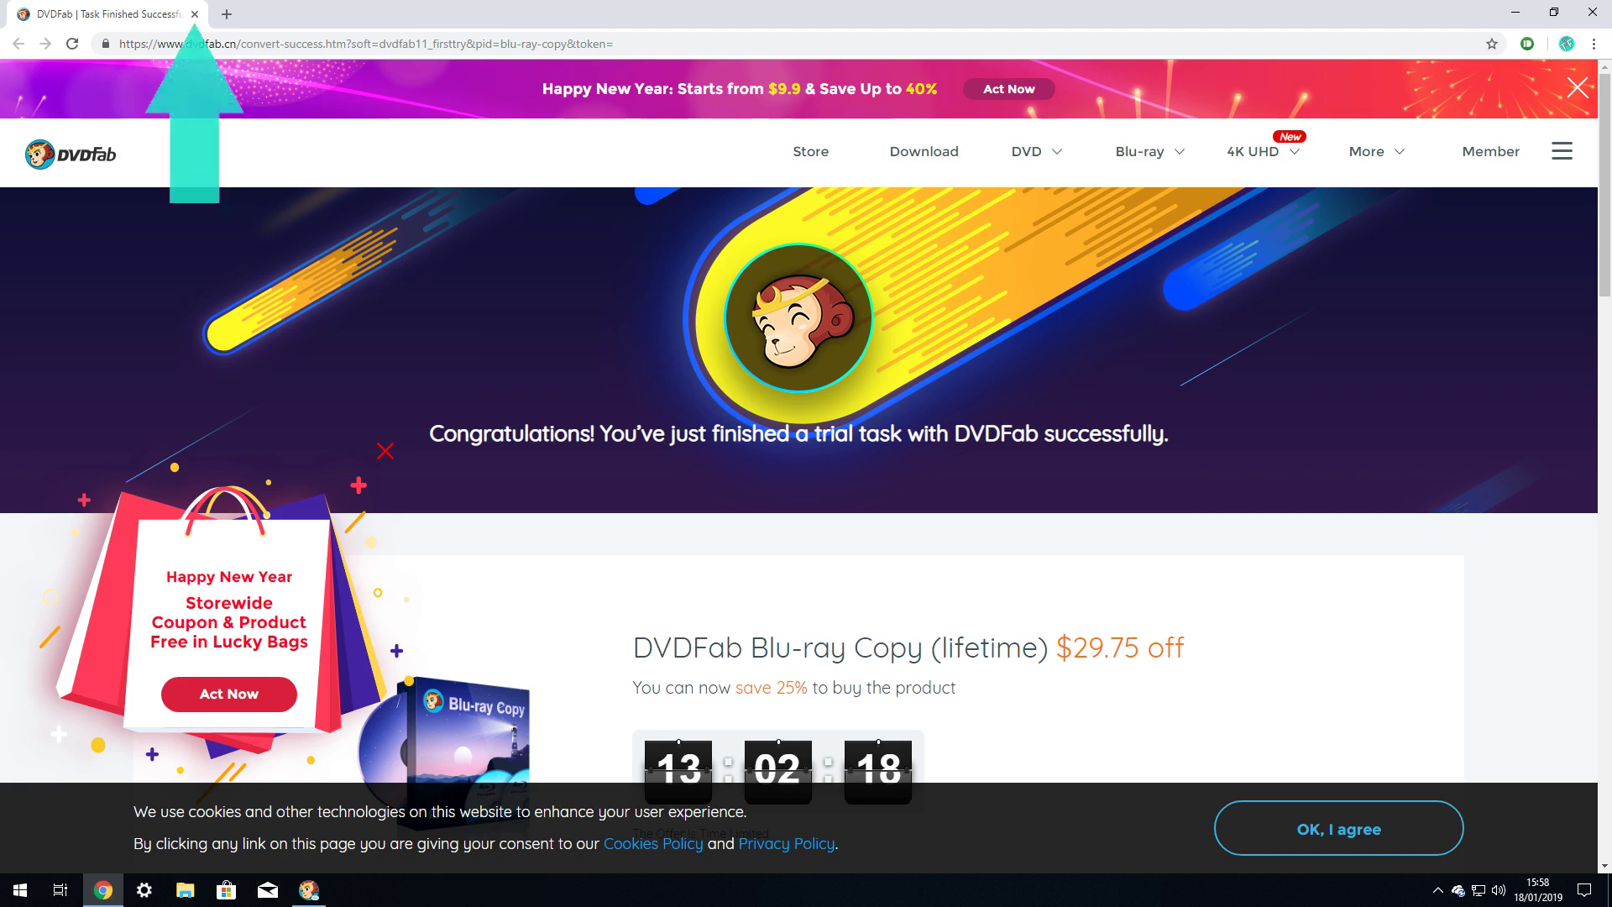
Step: Close Chrome's DVDFab congratulations page to reveal the successful task in the Task Queue
key(ctrl+w)
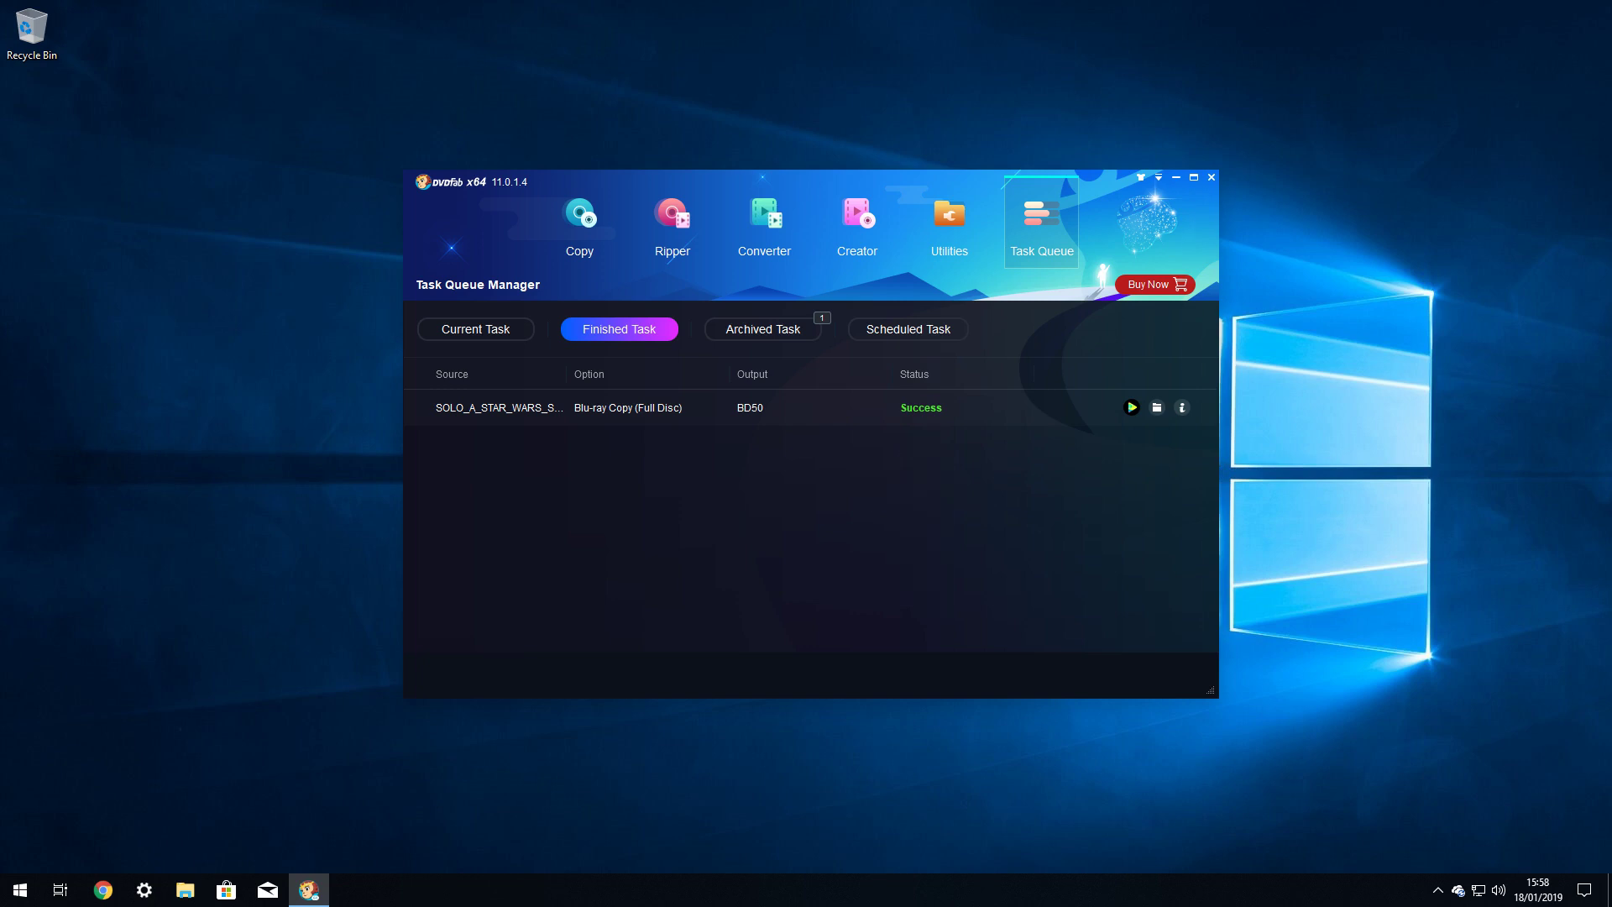
Step: Exit DVDFab 11 through its close prompt, leaving only the desktop
key(alt+F4)
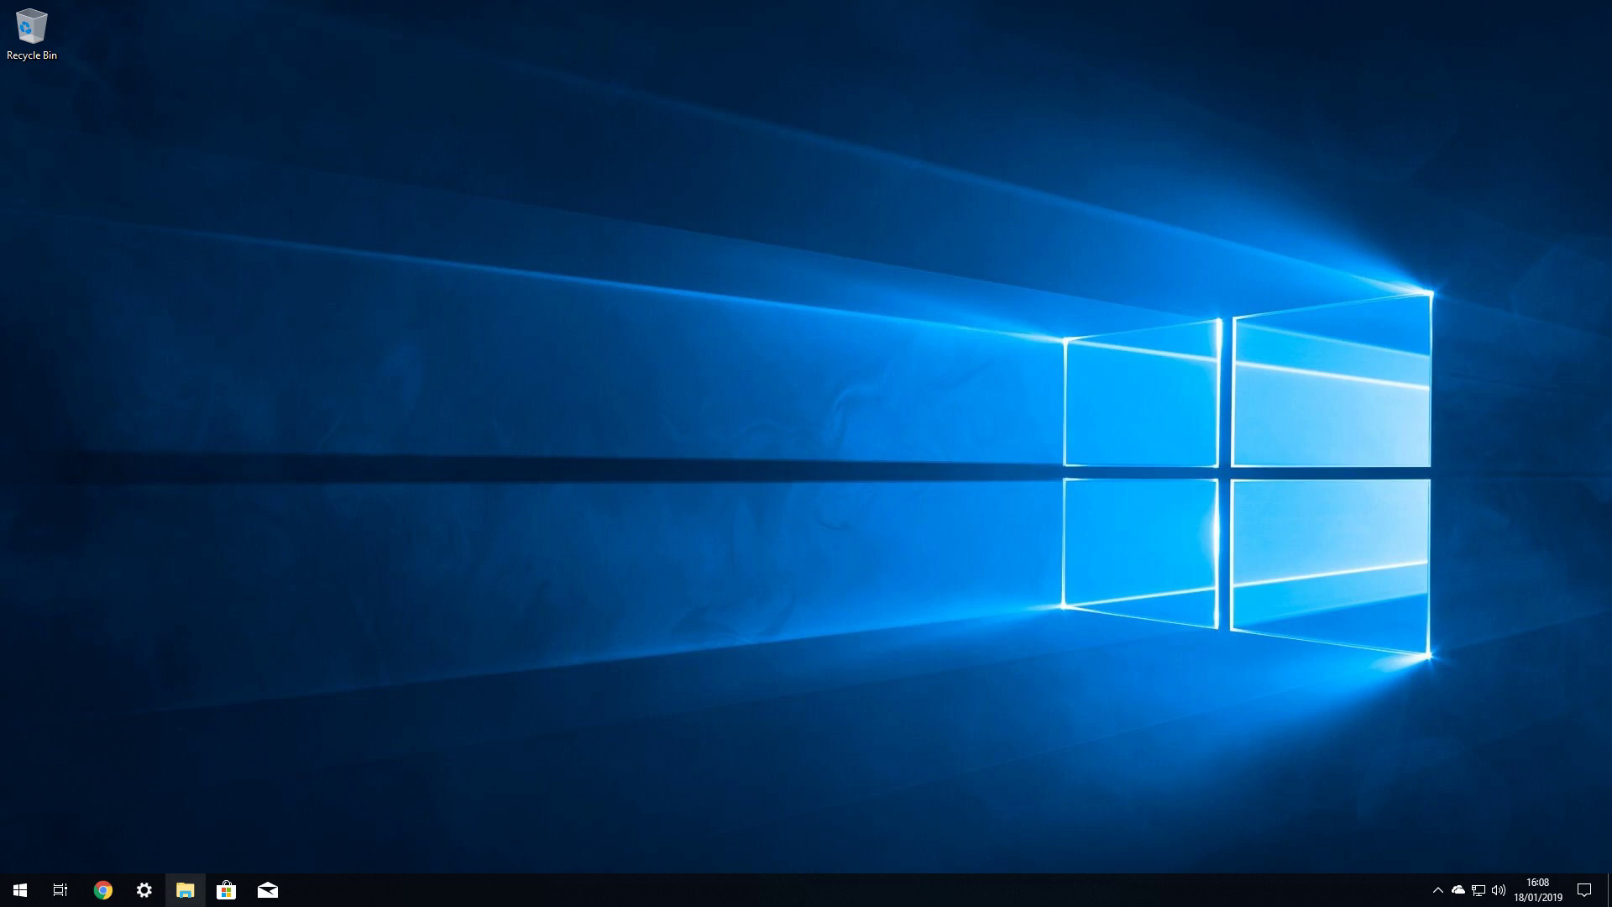
Step: Browse to E:\FullDisc\SOLO_A_STAR_WARS_STORY to check its BDMV, CERTIFICATE and FAB! folders
key(super+e)
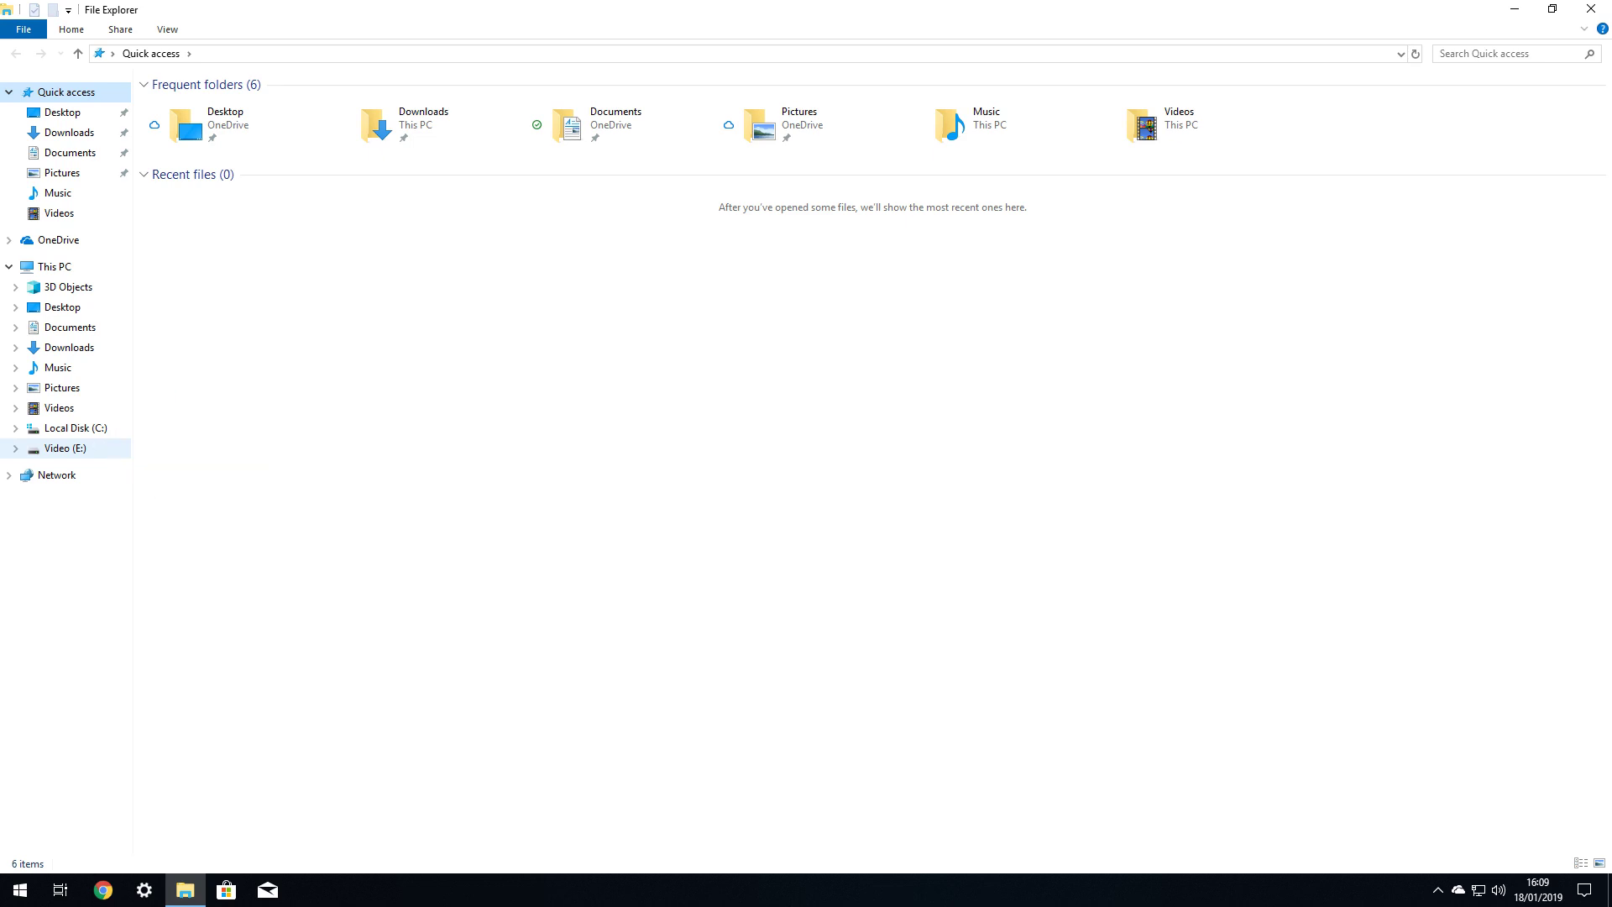
click(65, 447)
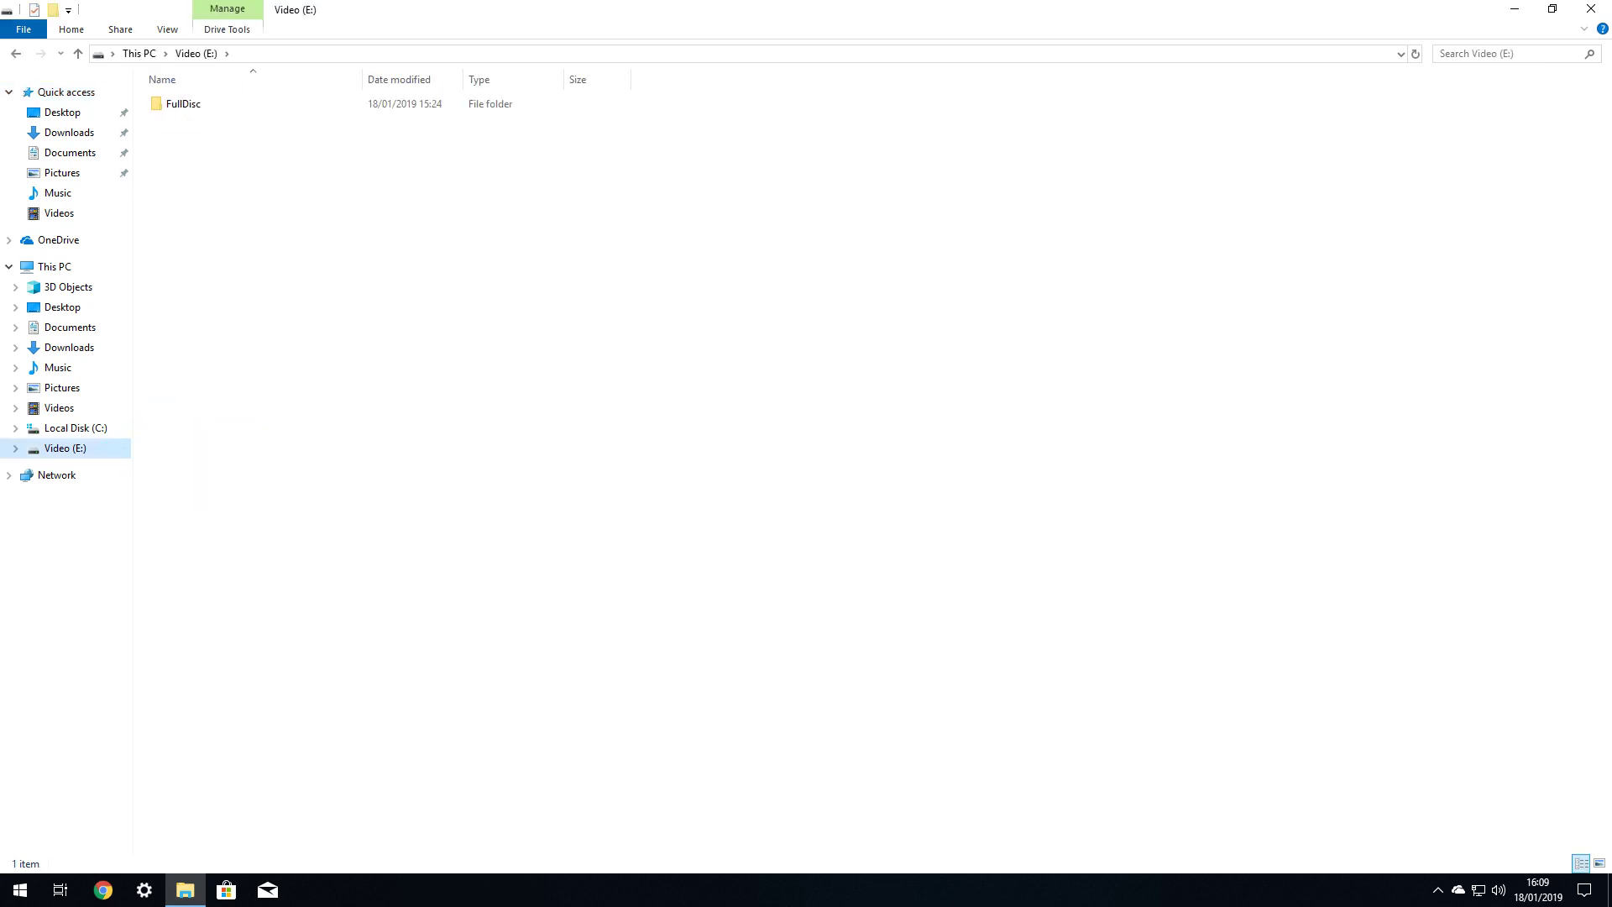
double_click(183, 103)
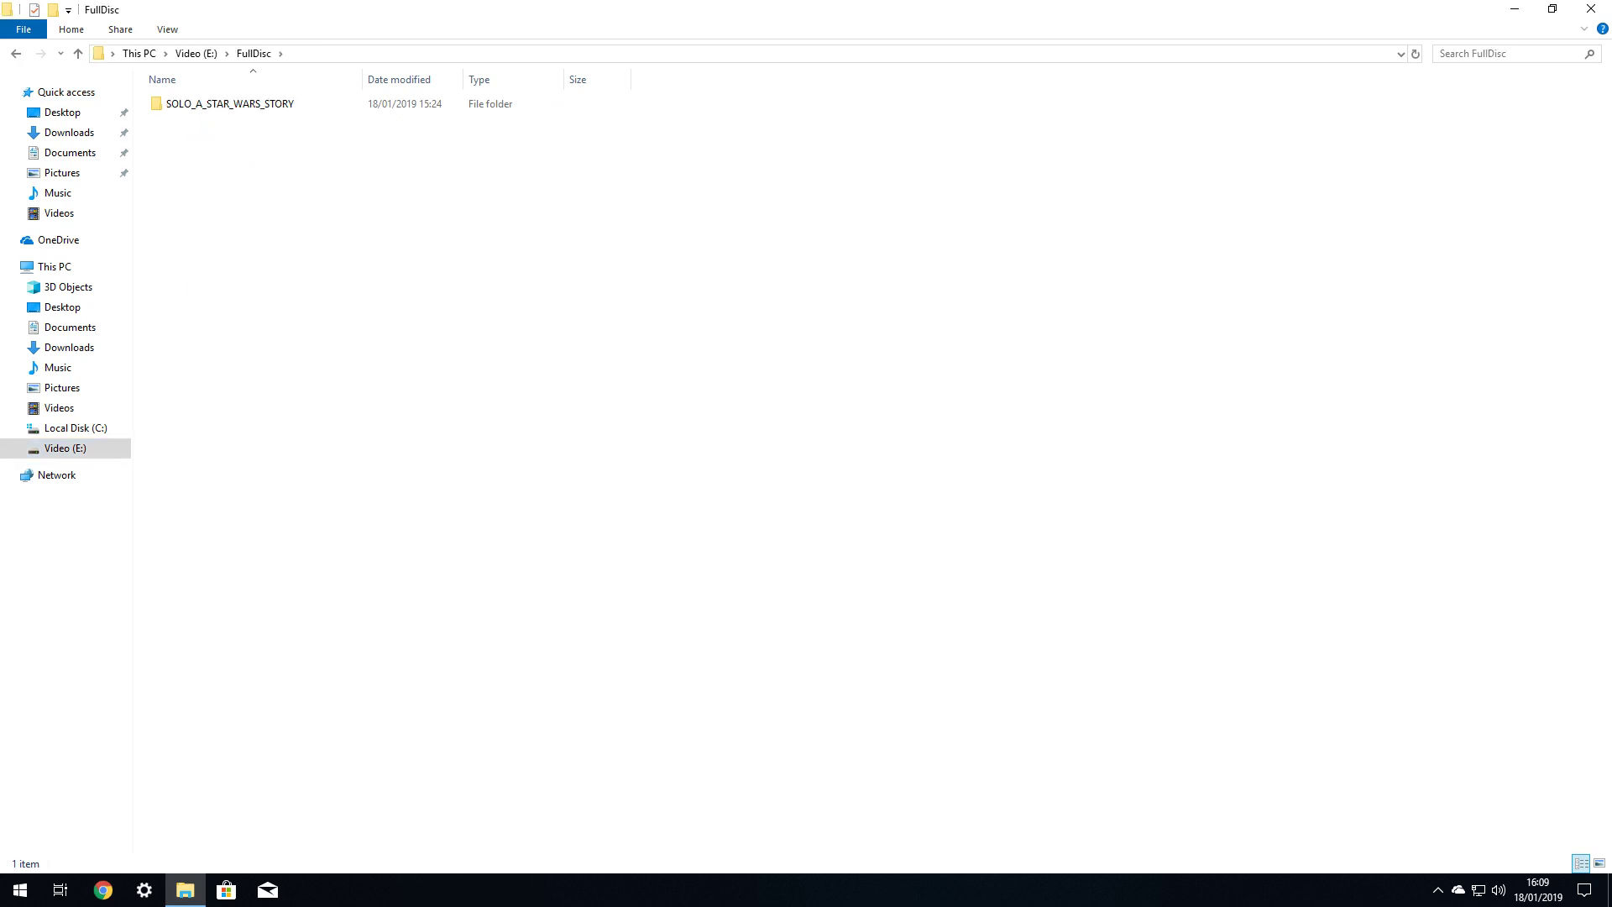
double_click(183, 103)
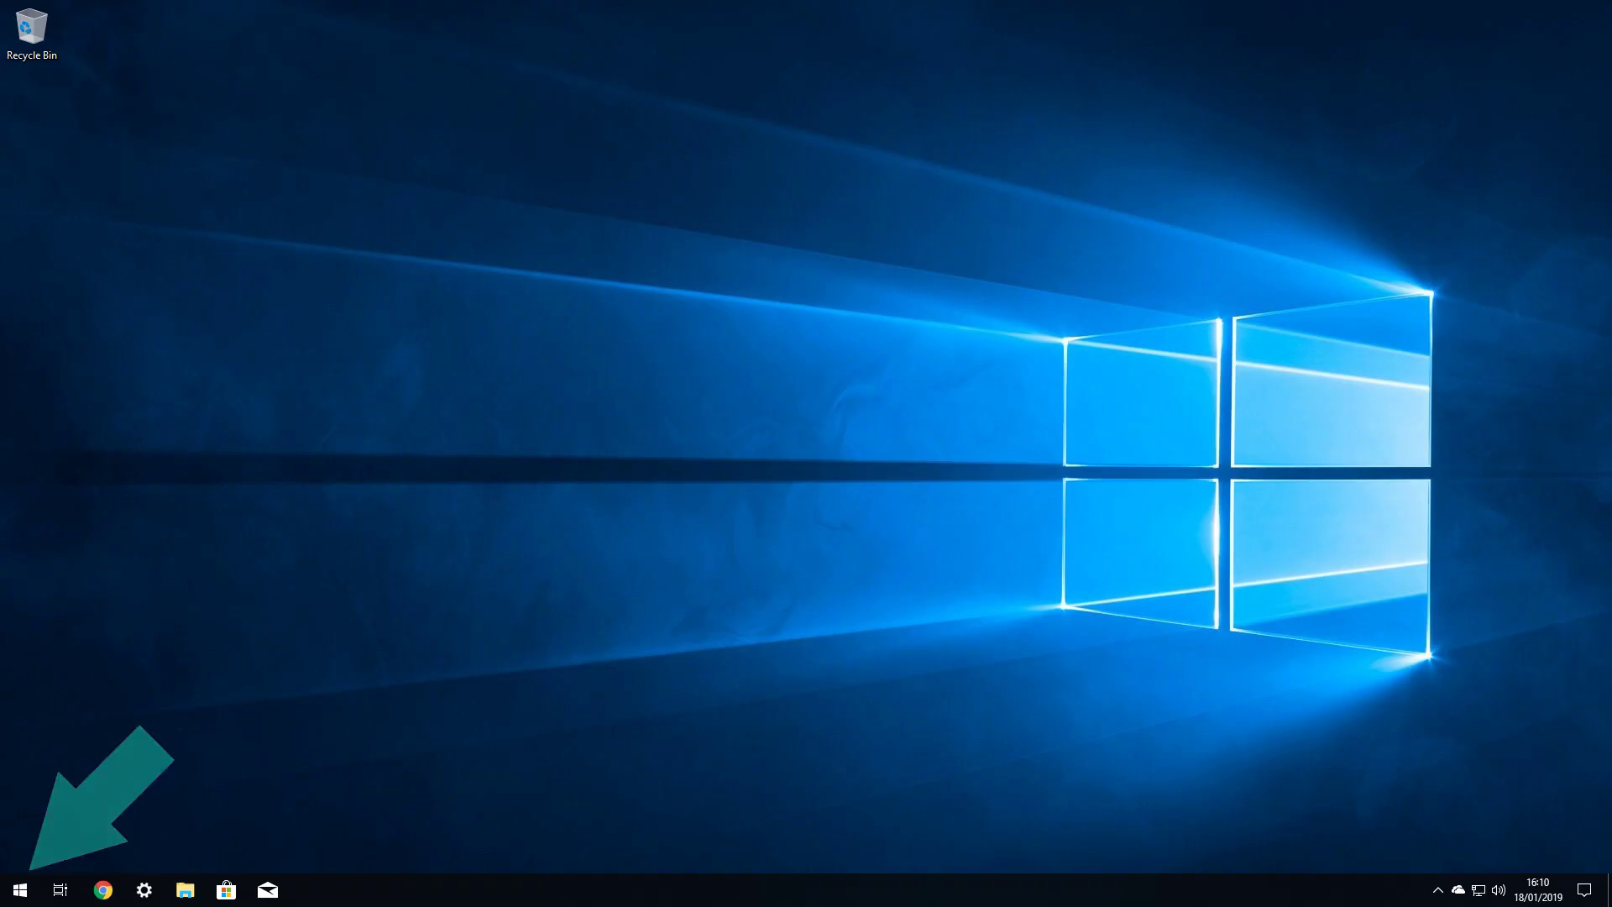
Step: Launch HandBrake and batch-scan the E:\FullDisc\SOLO_A_STAR_WARS_STORY folder as the source
key(super)
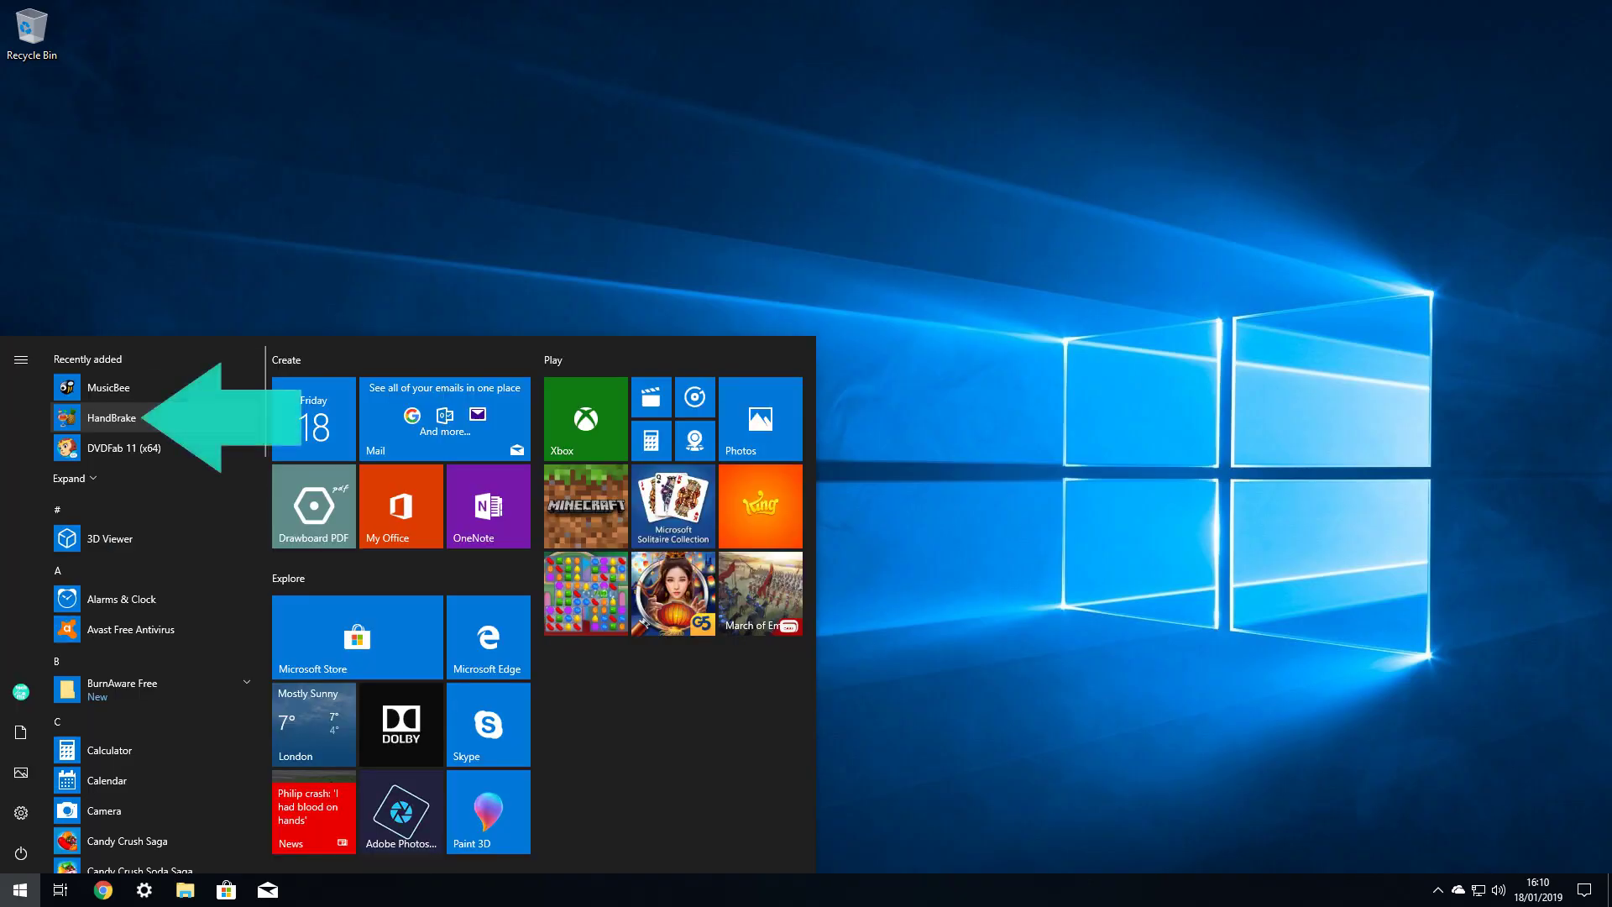
key(Return)
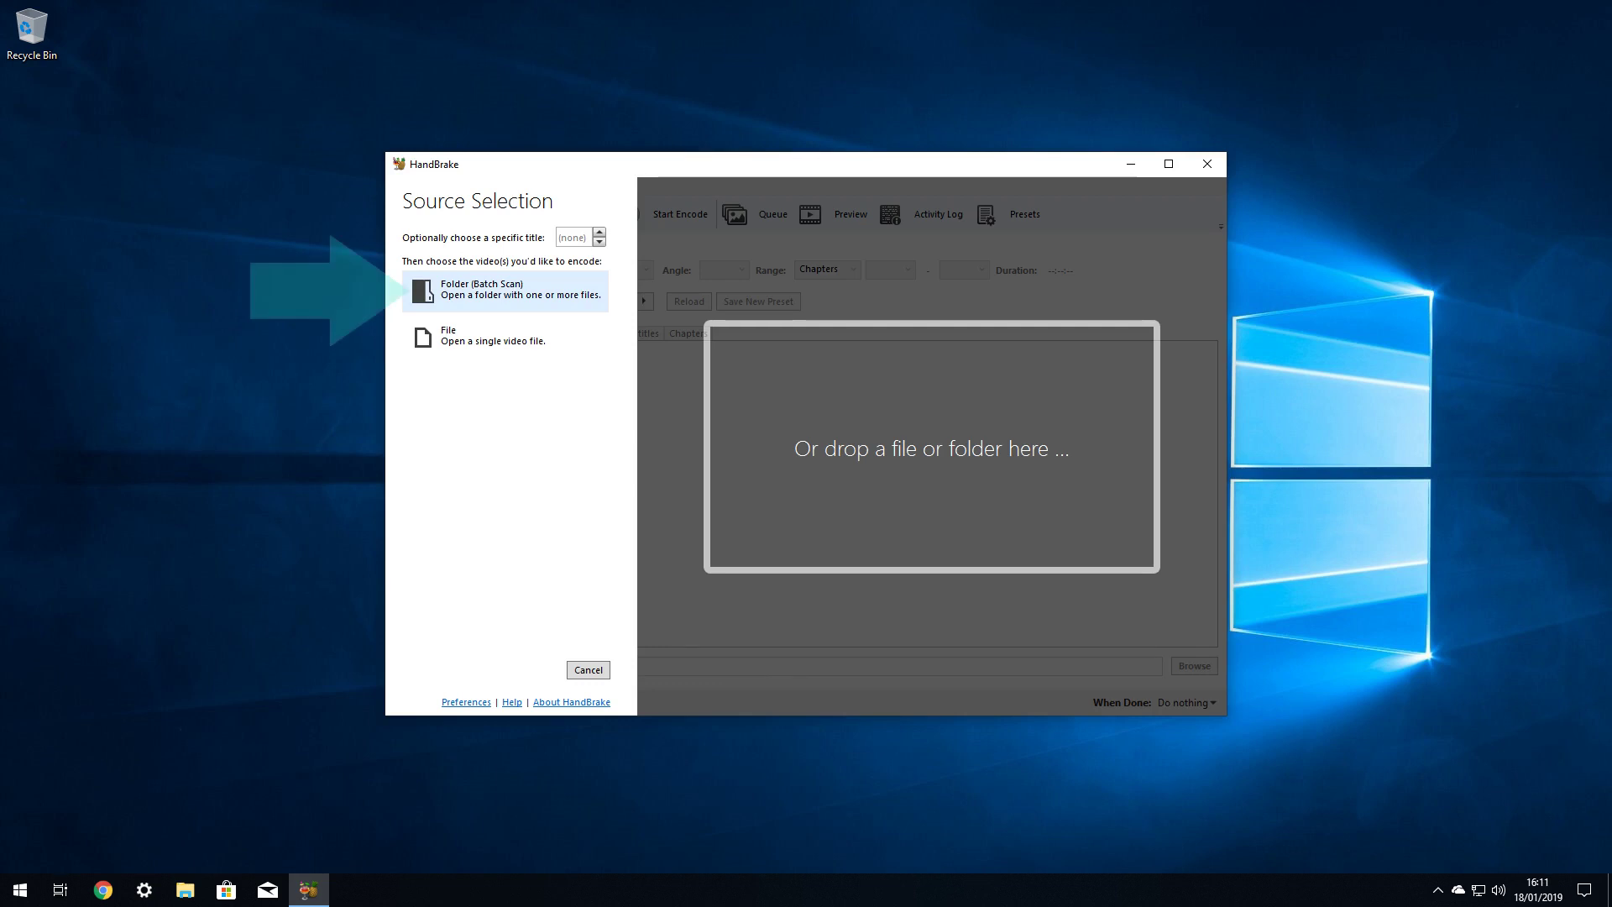
click(481, 289)
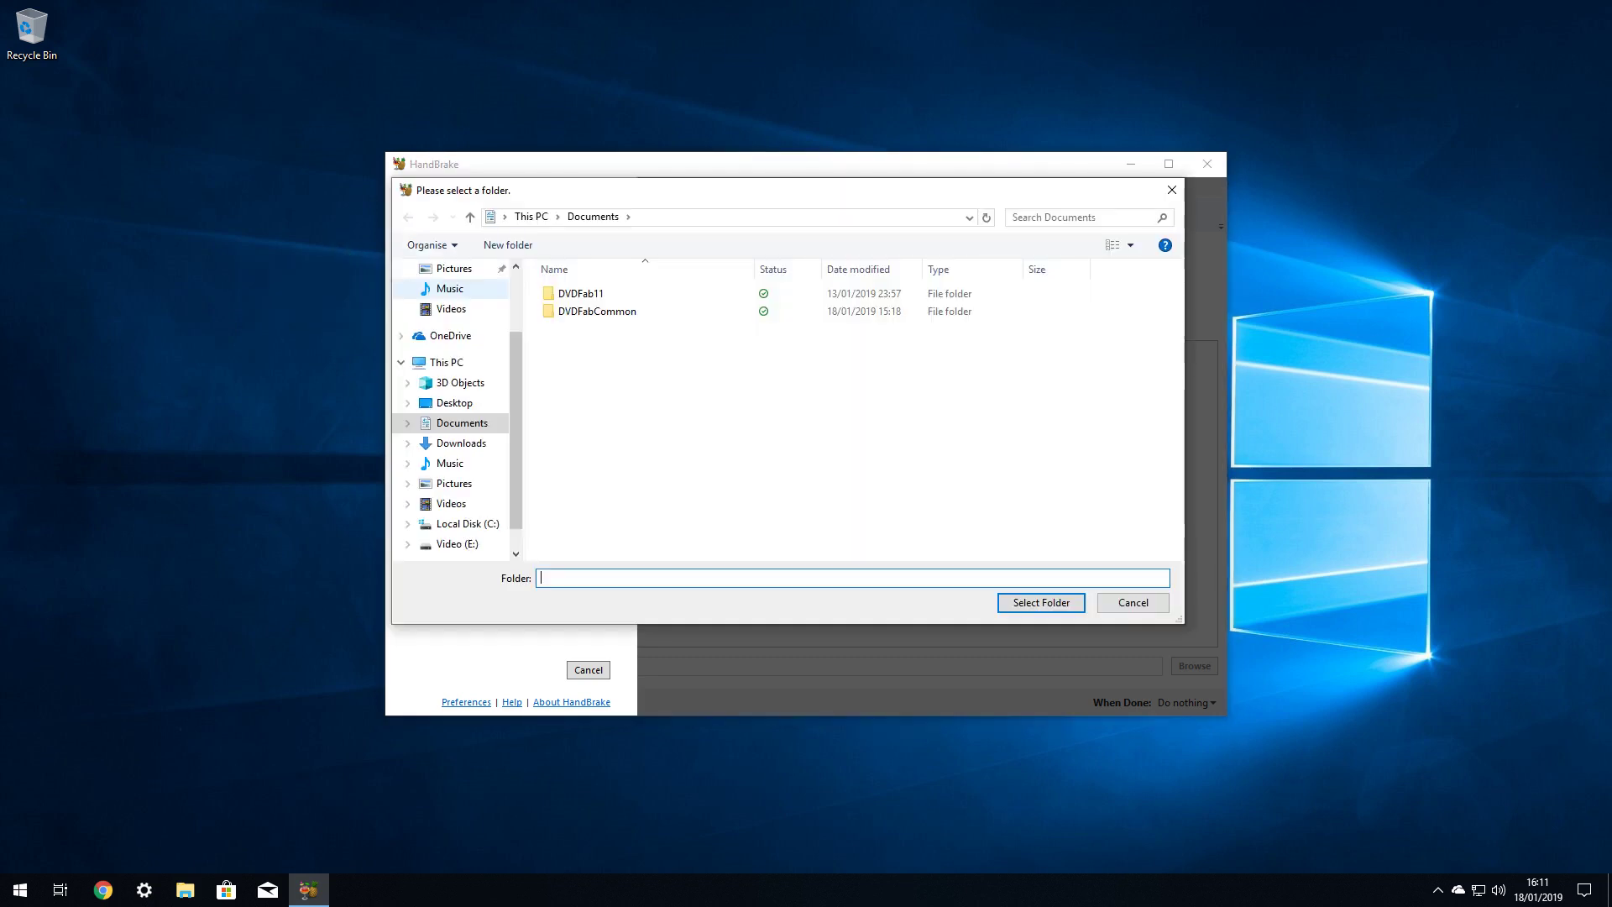
click(456, 544)
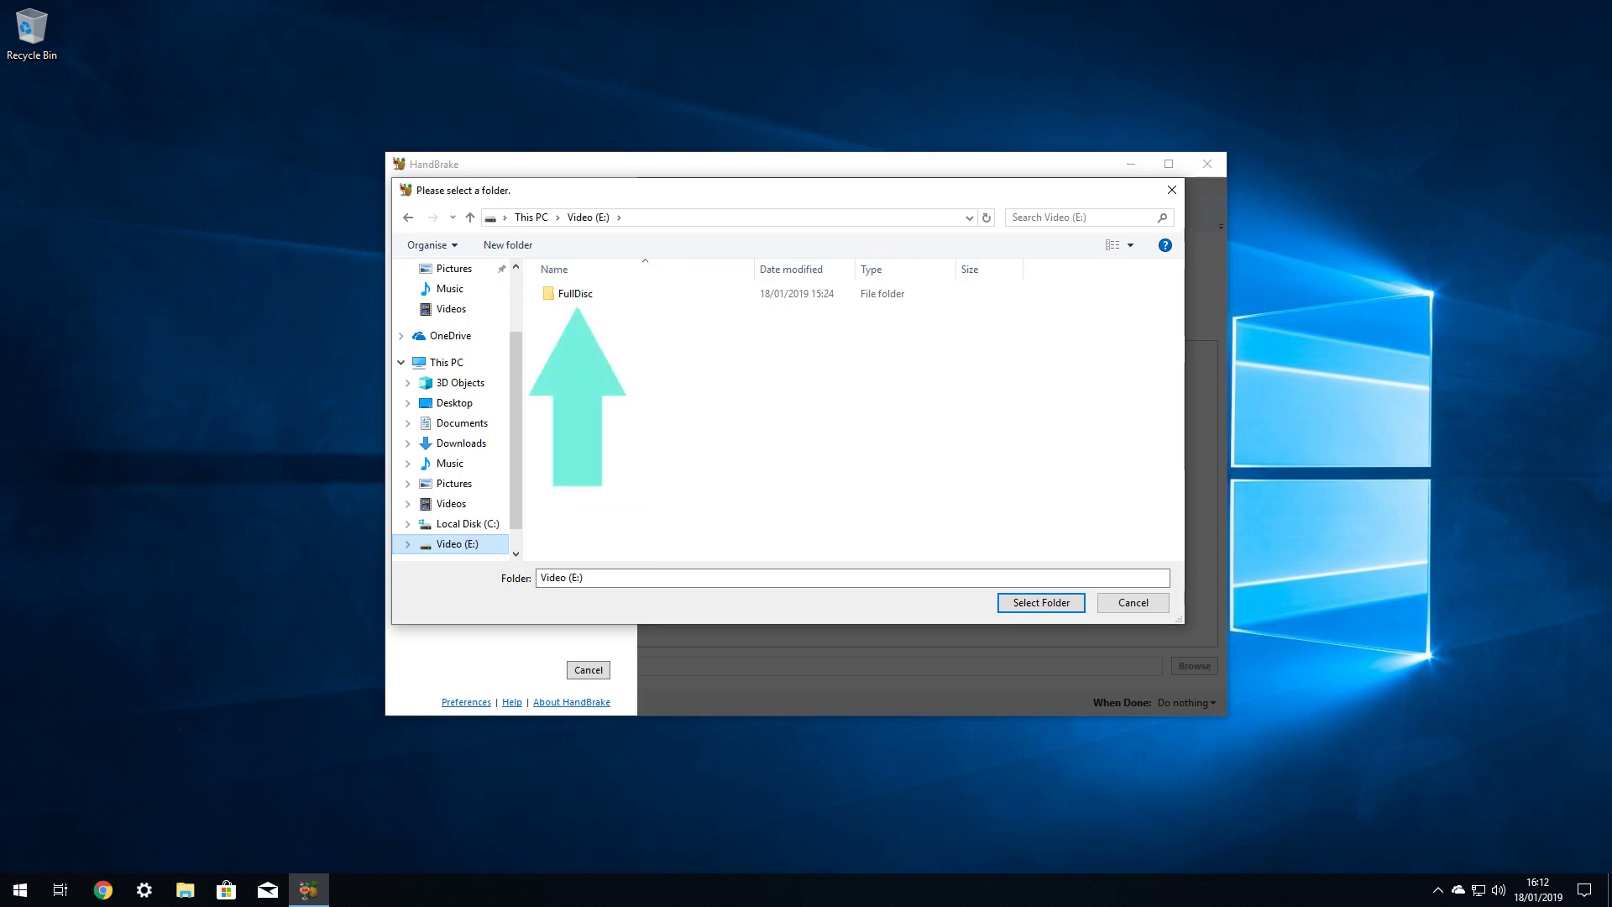
double_click(575, 293)
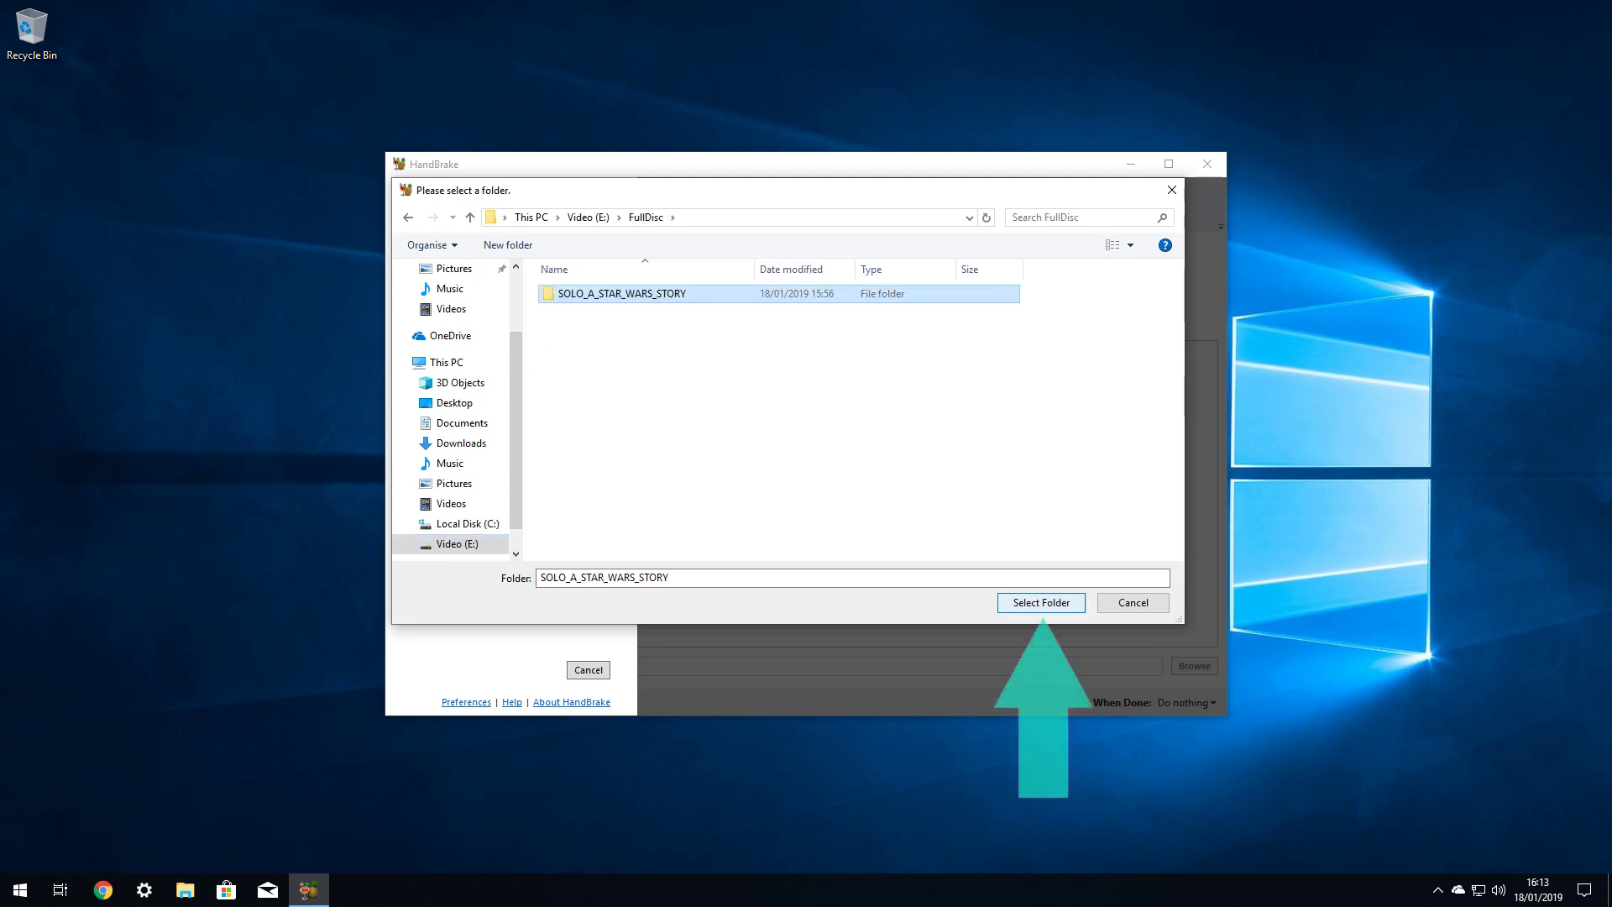
key(Return)
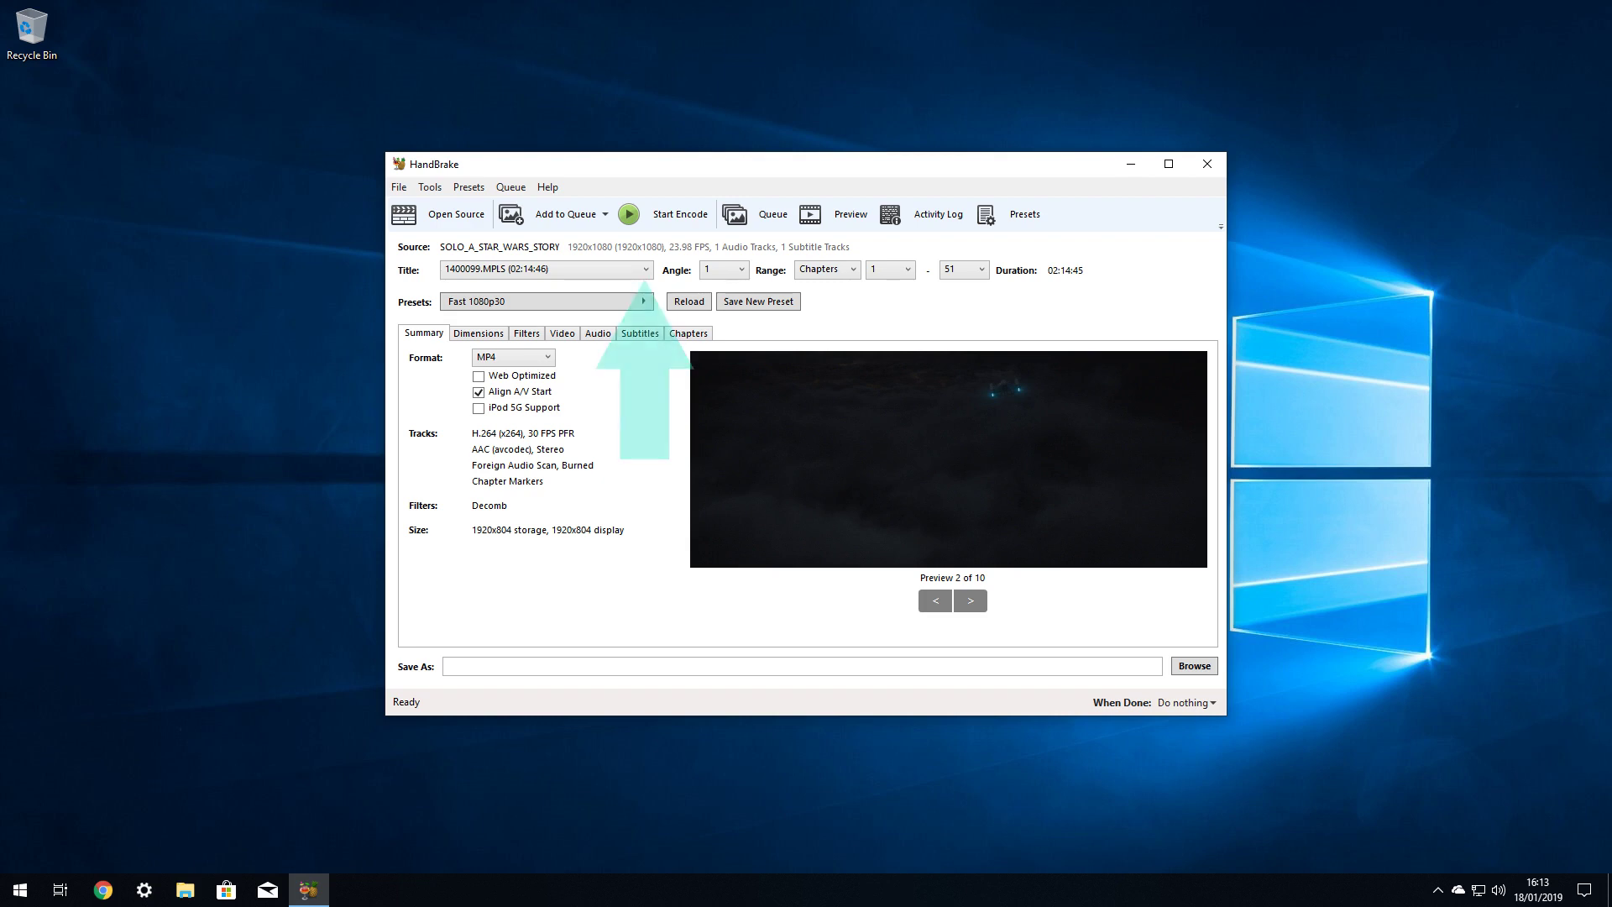
Step: List the scanned titles to confirm the 02:14:46 main title 1400099.MPLS
click(646, 269)
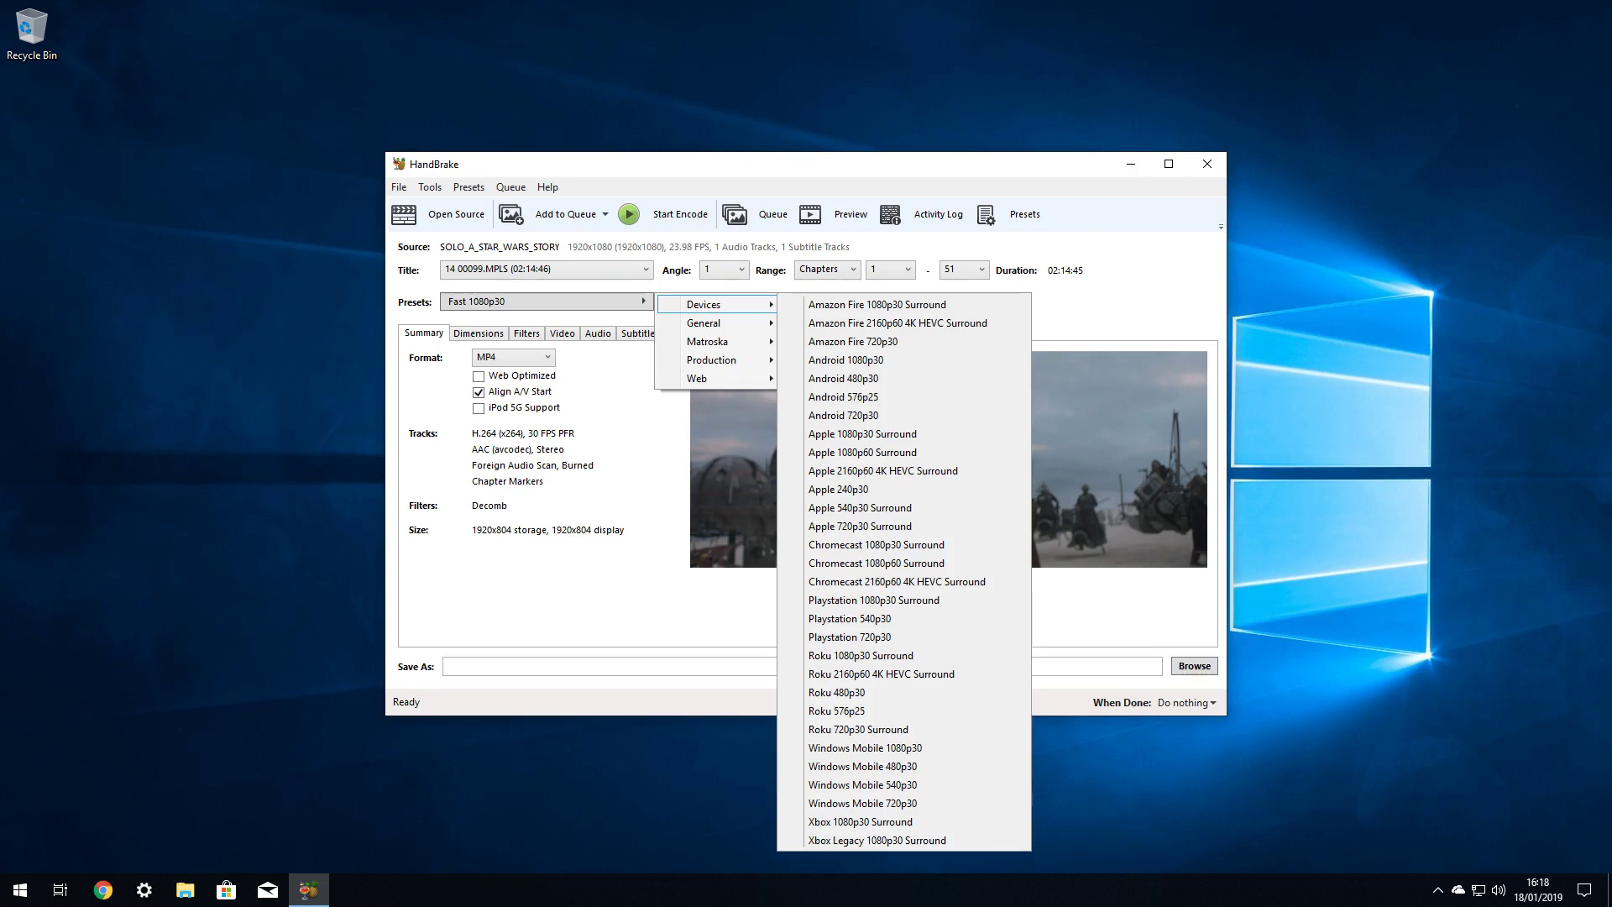
Step: Look through the Devices and General preset lists while keeping Fast 1080p30 applied
mouse_move(713, 322)
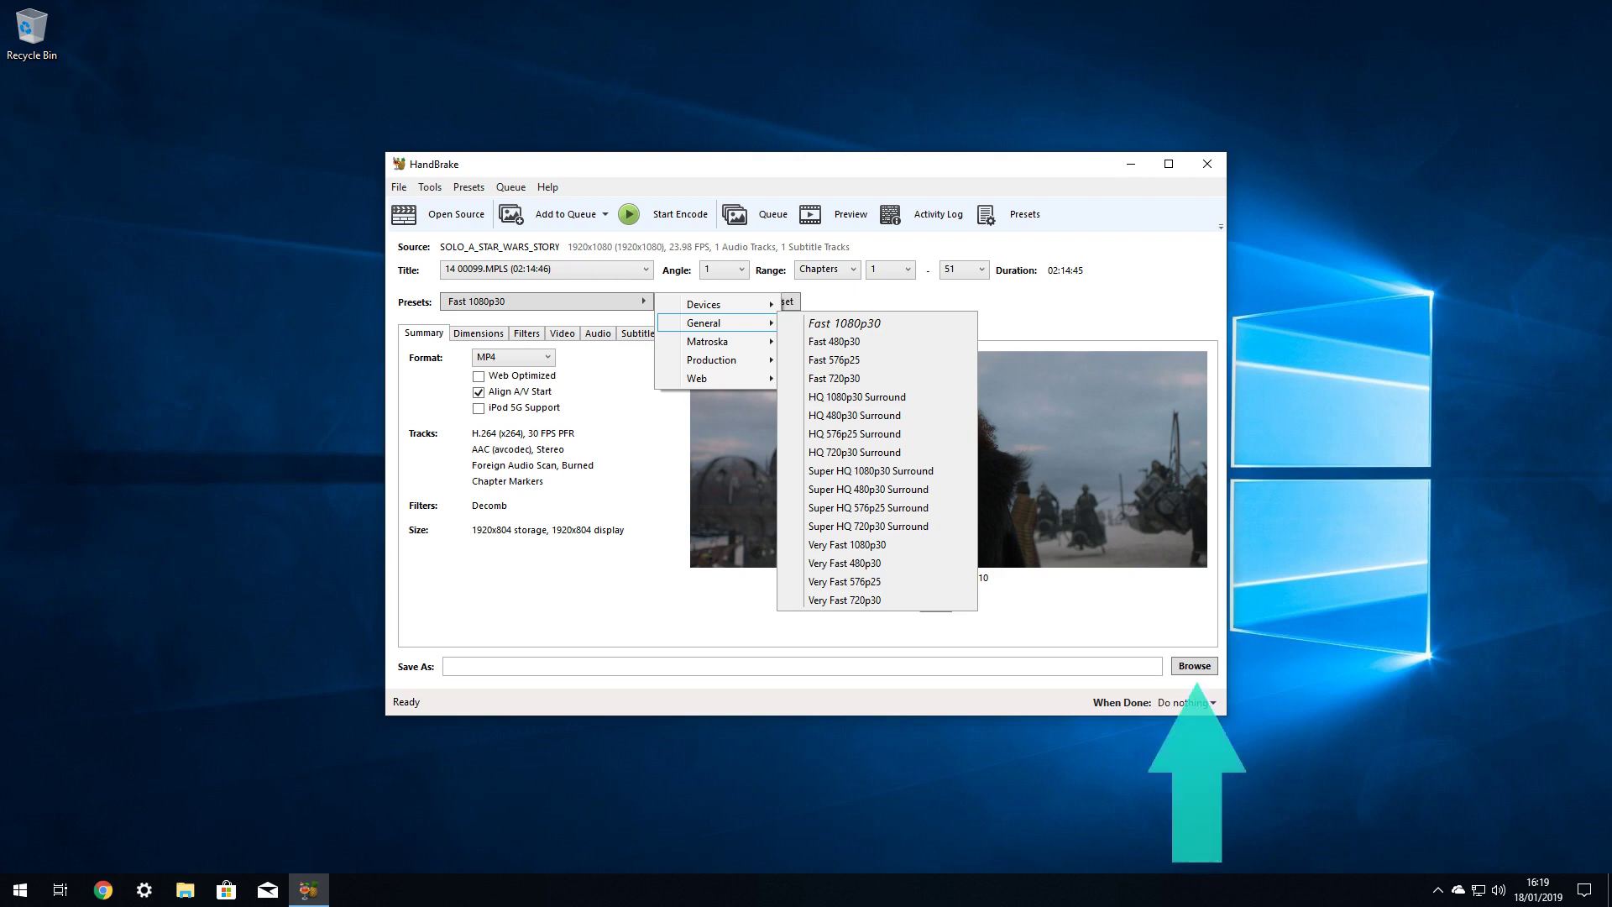
Step: Save the output as 'Solo - A Star Wars Story' in the Downloads folder
click(1193, 666)
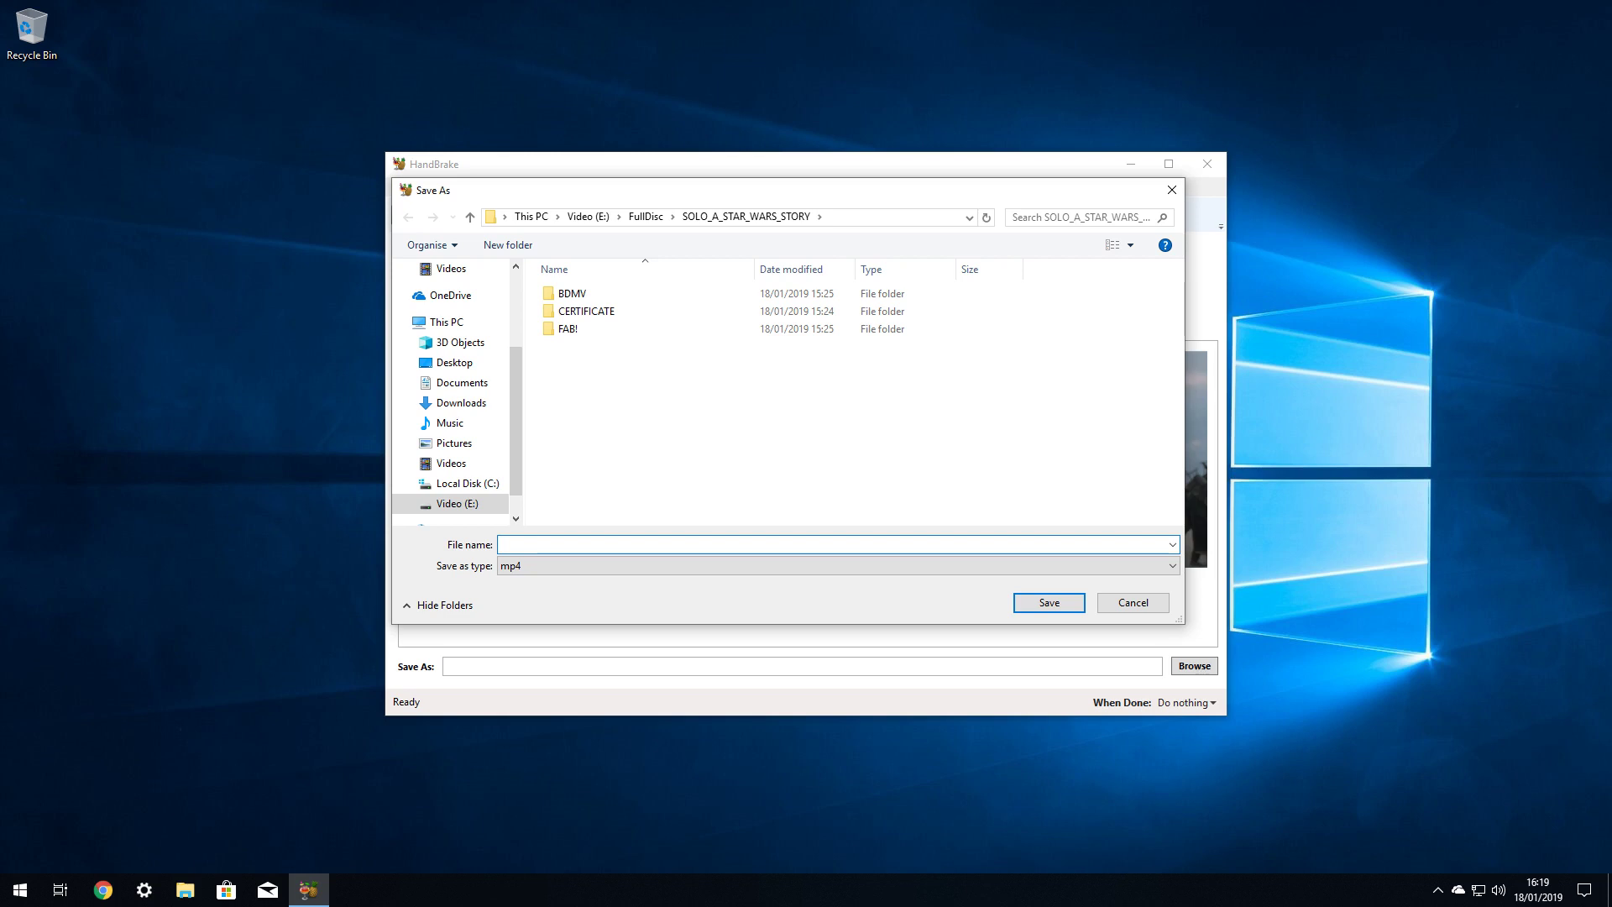
click(461, 402)
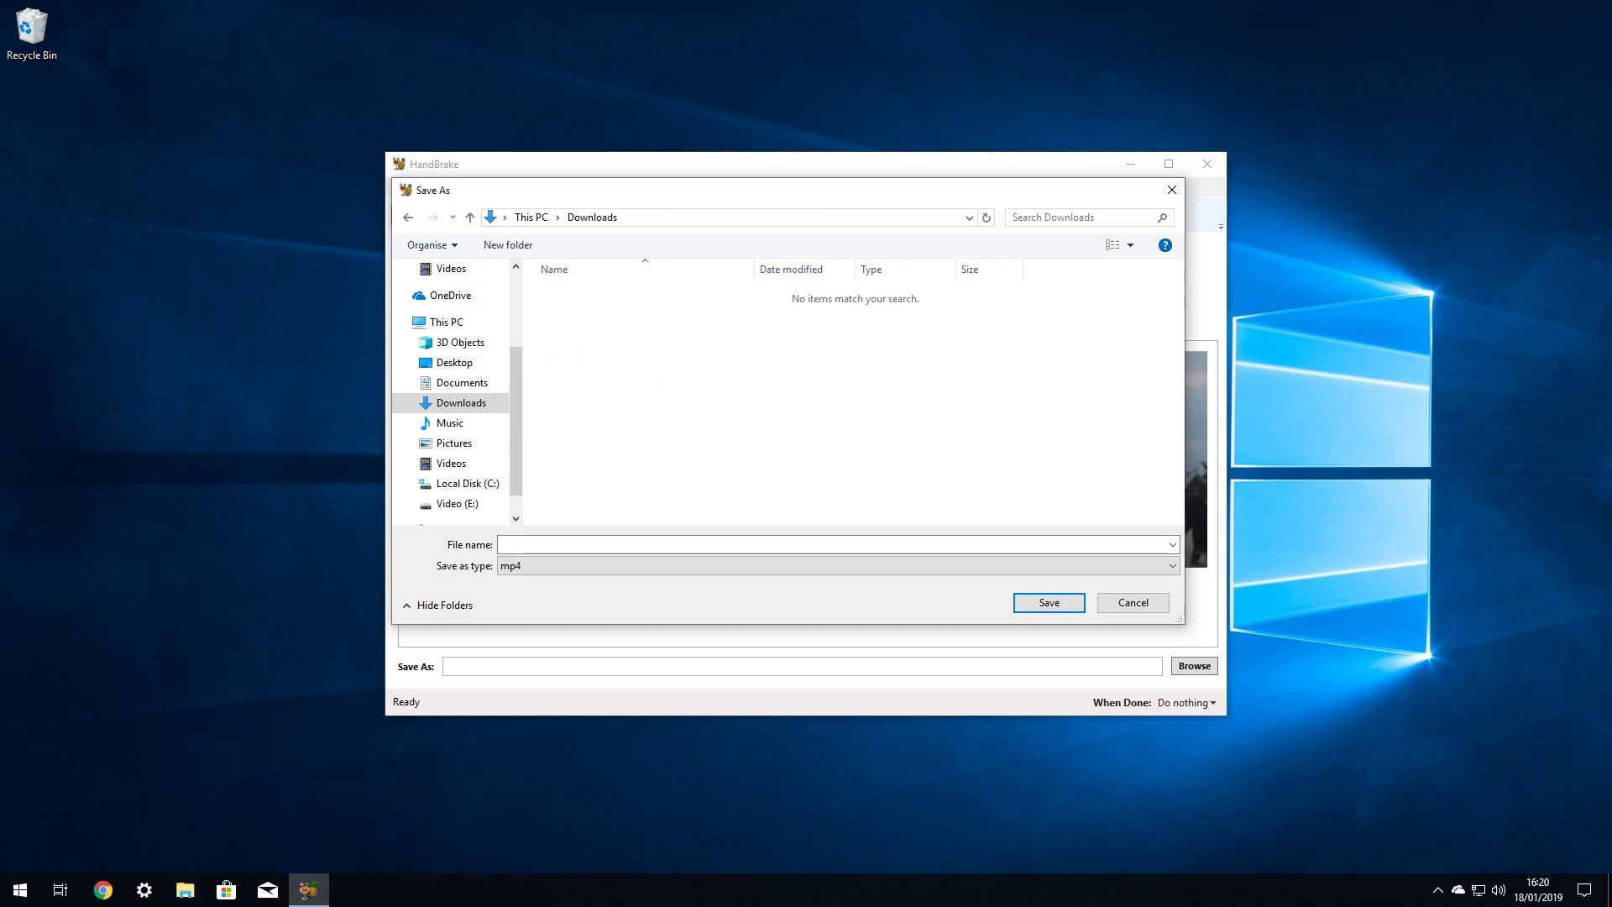
text(Solo - A Star Wars Story)
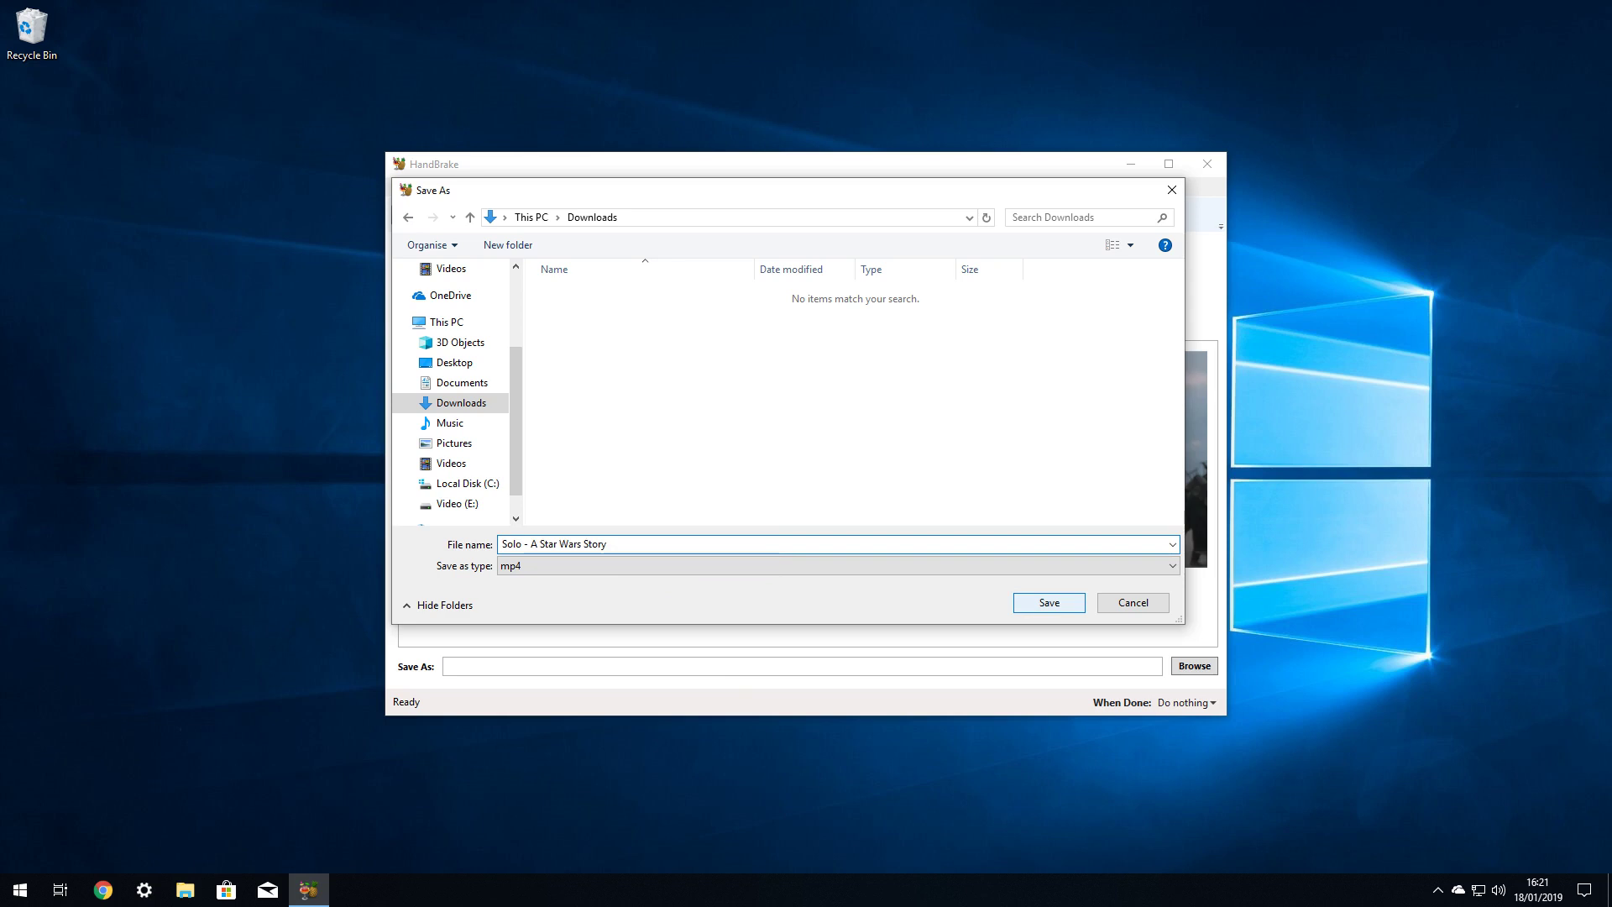
key(Return)
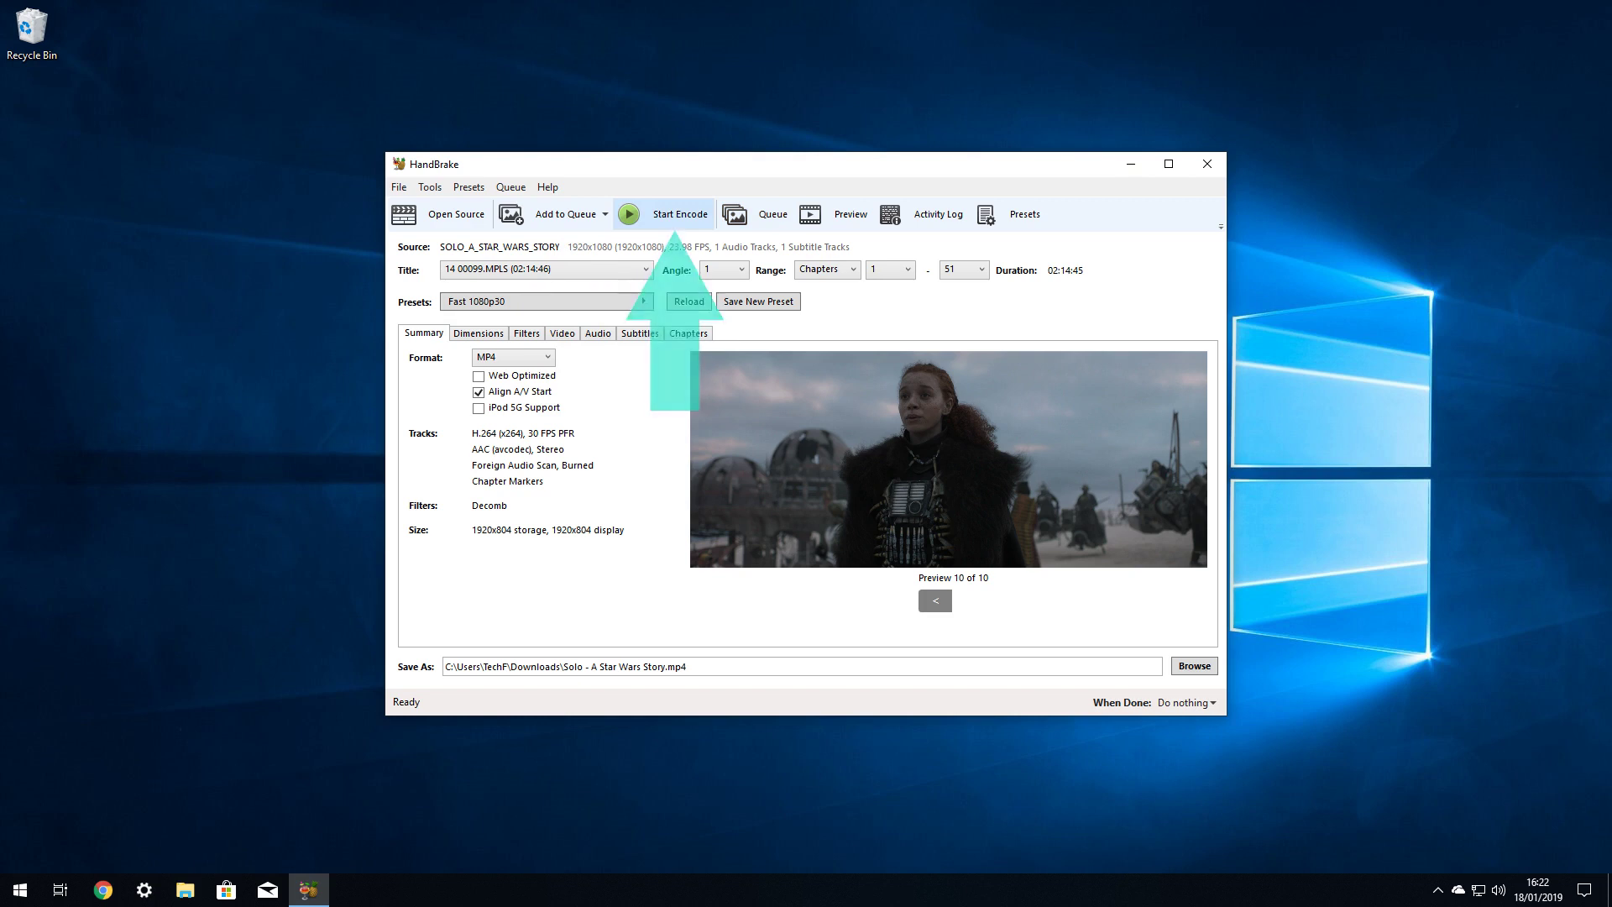
Step: Start encoding the film to Solo - A Star Wars Story.mp4 in Downloads
click(663, 213)
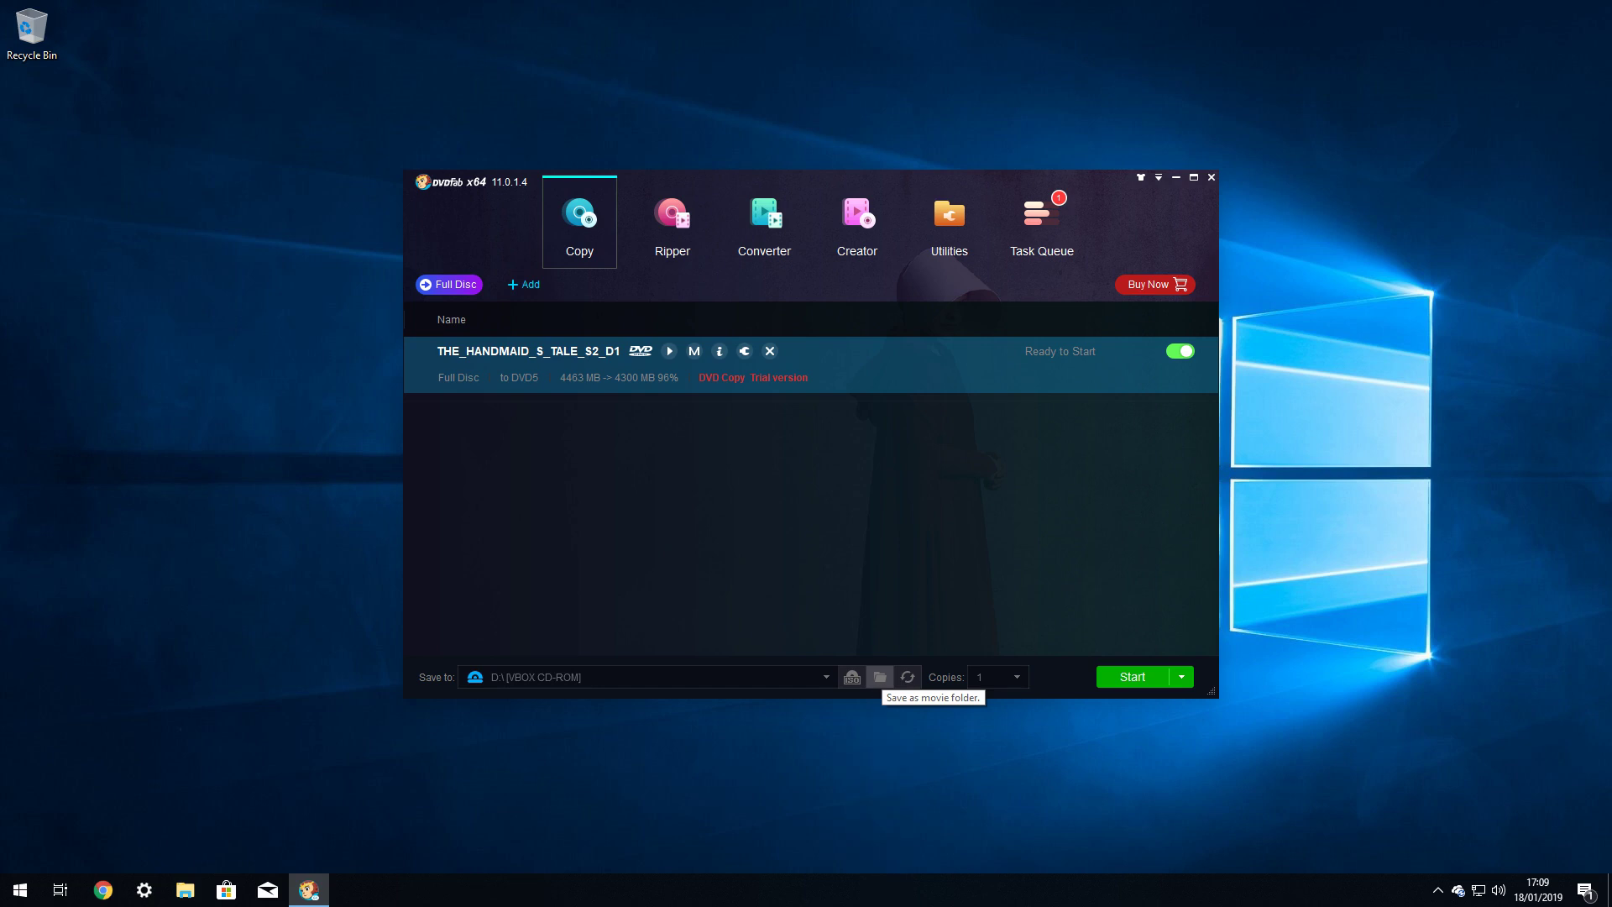
Step: Save the THE_HANDMAID_S_TALE_S2_D1 copy as a movie folder on Video (E:)
click(879, 677)
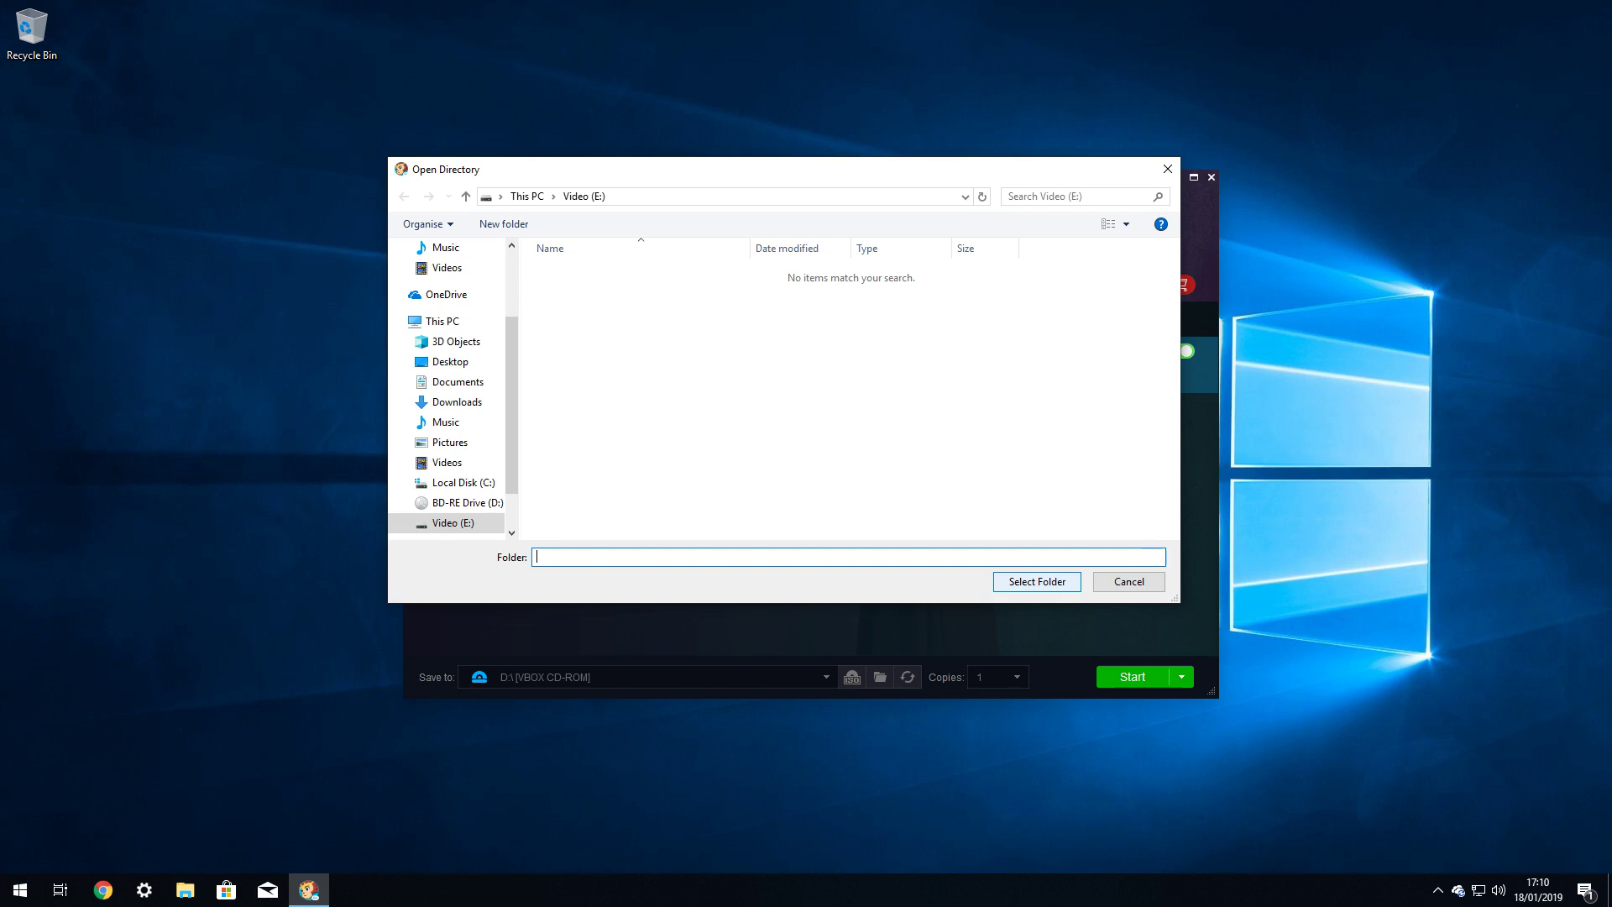
key(Return)
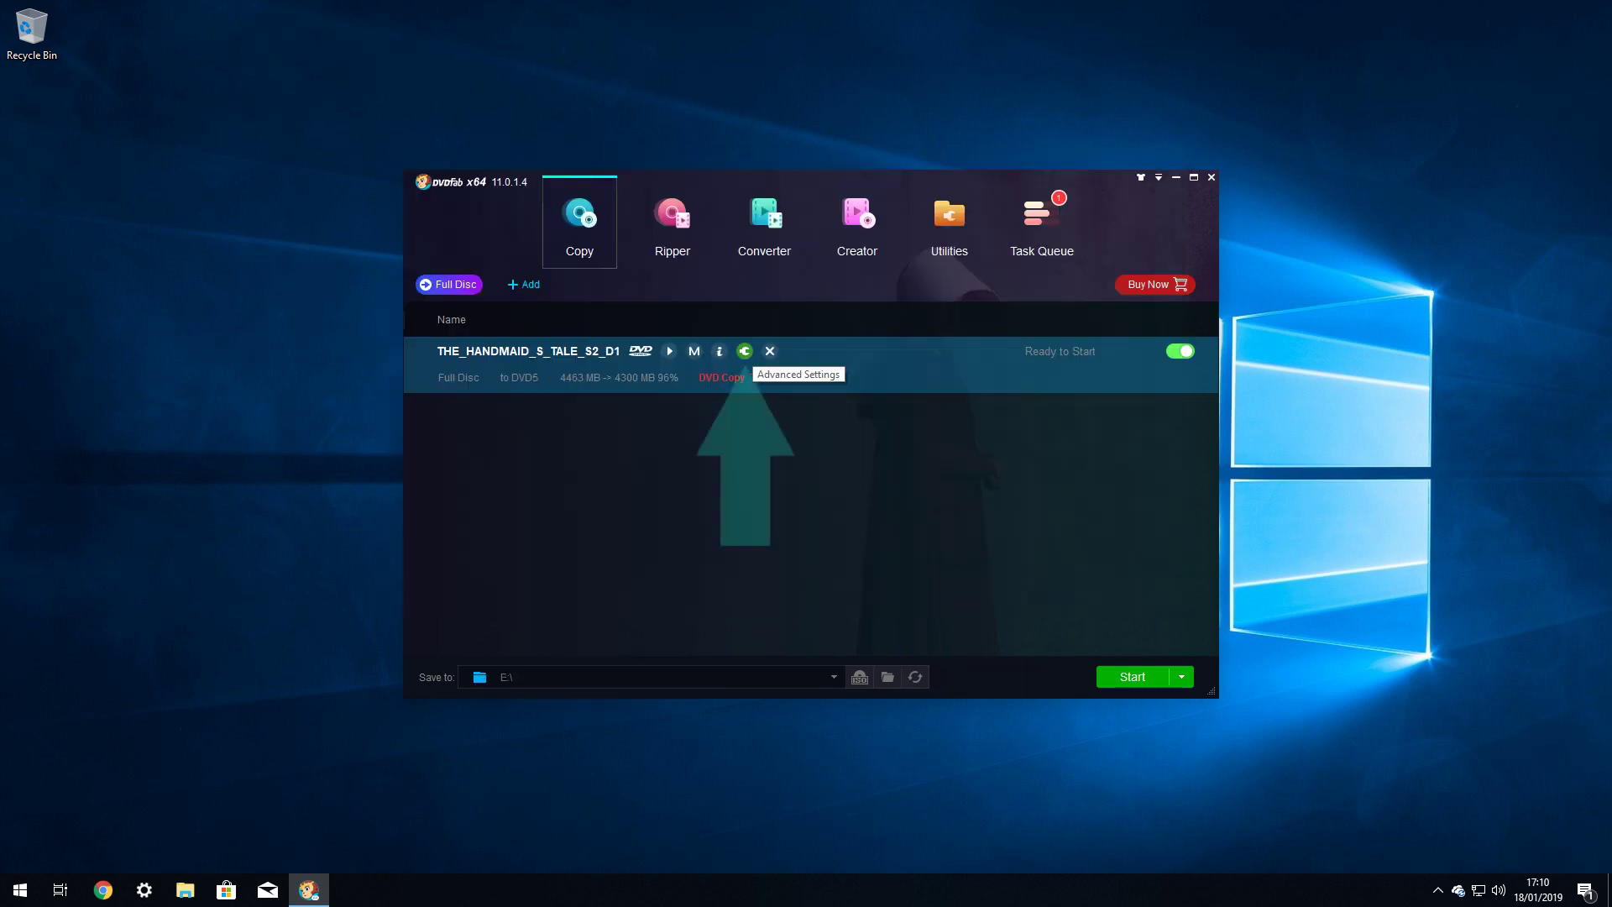
Step: In Advanced Settings, change the THE_HANDMAID_S_TALE_S2_D1 copy's output size from DVD5 to DVD9
click(744, 351)
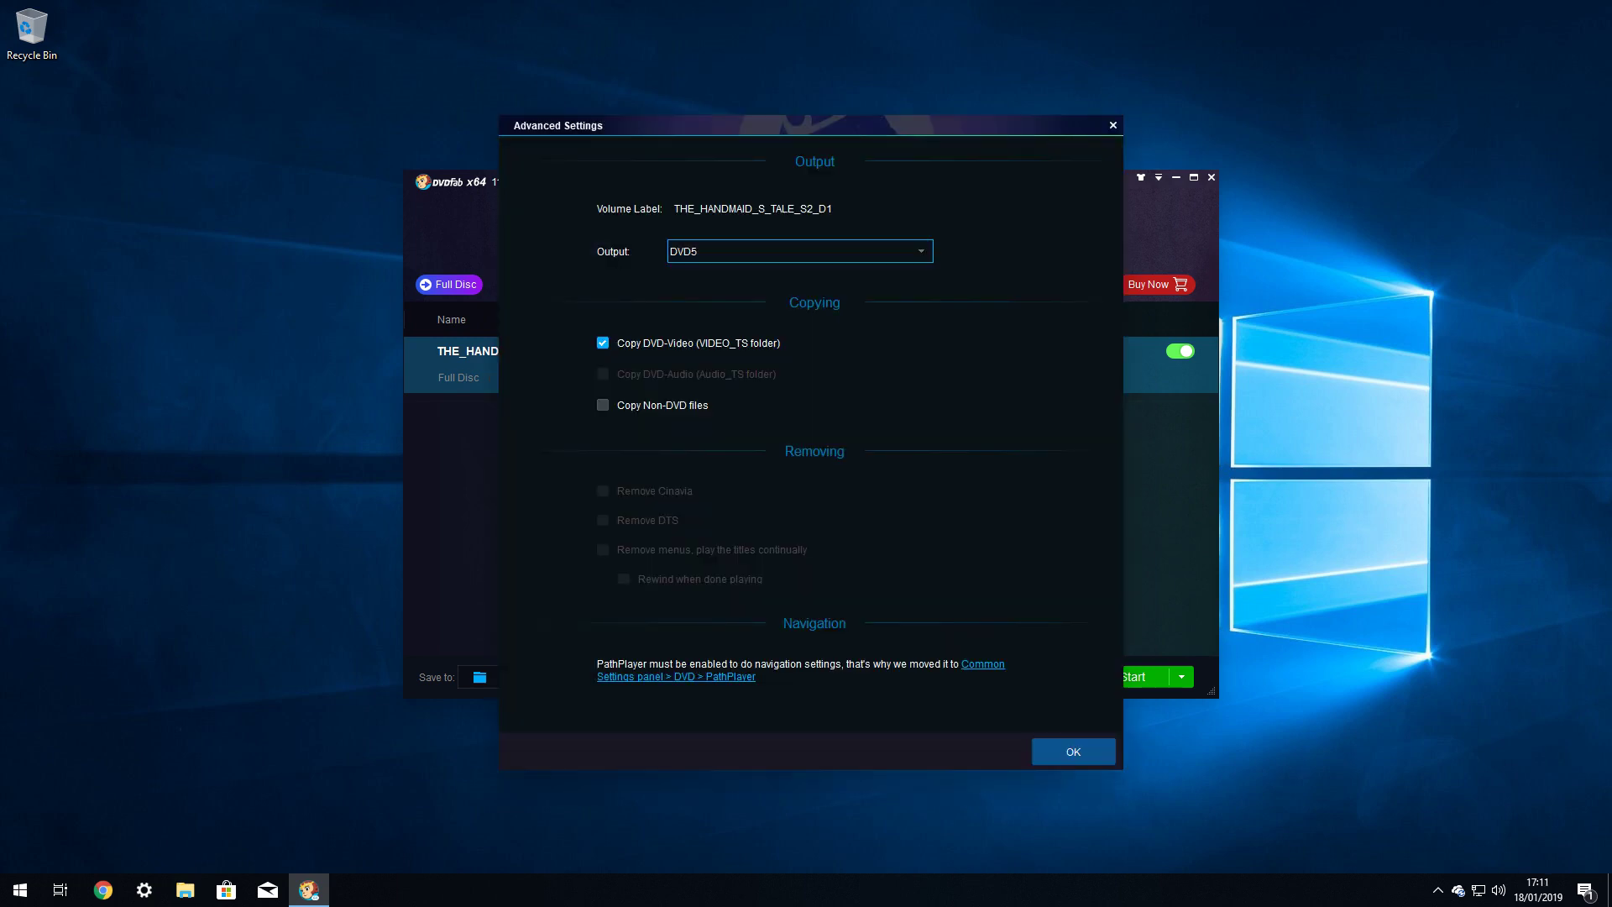
click(921, 251)
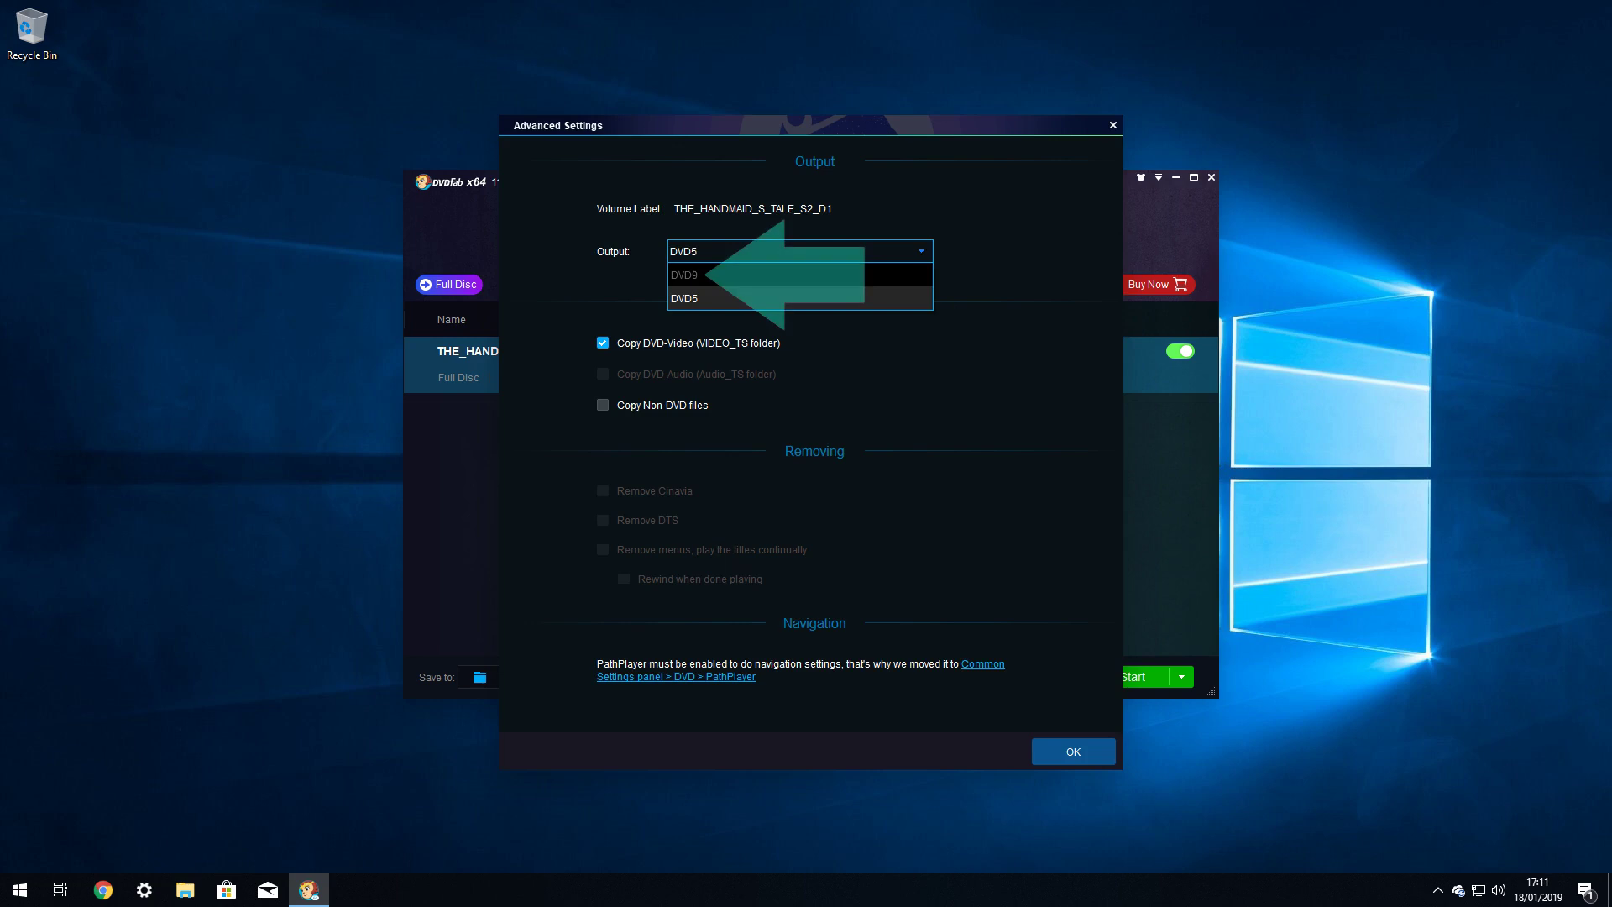
click(697, 291)
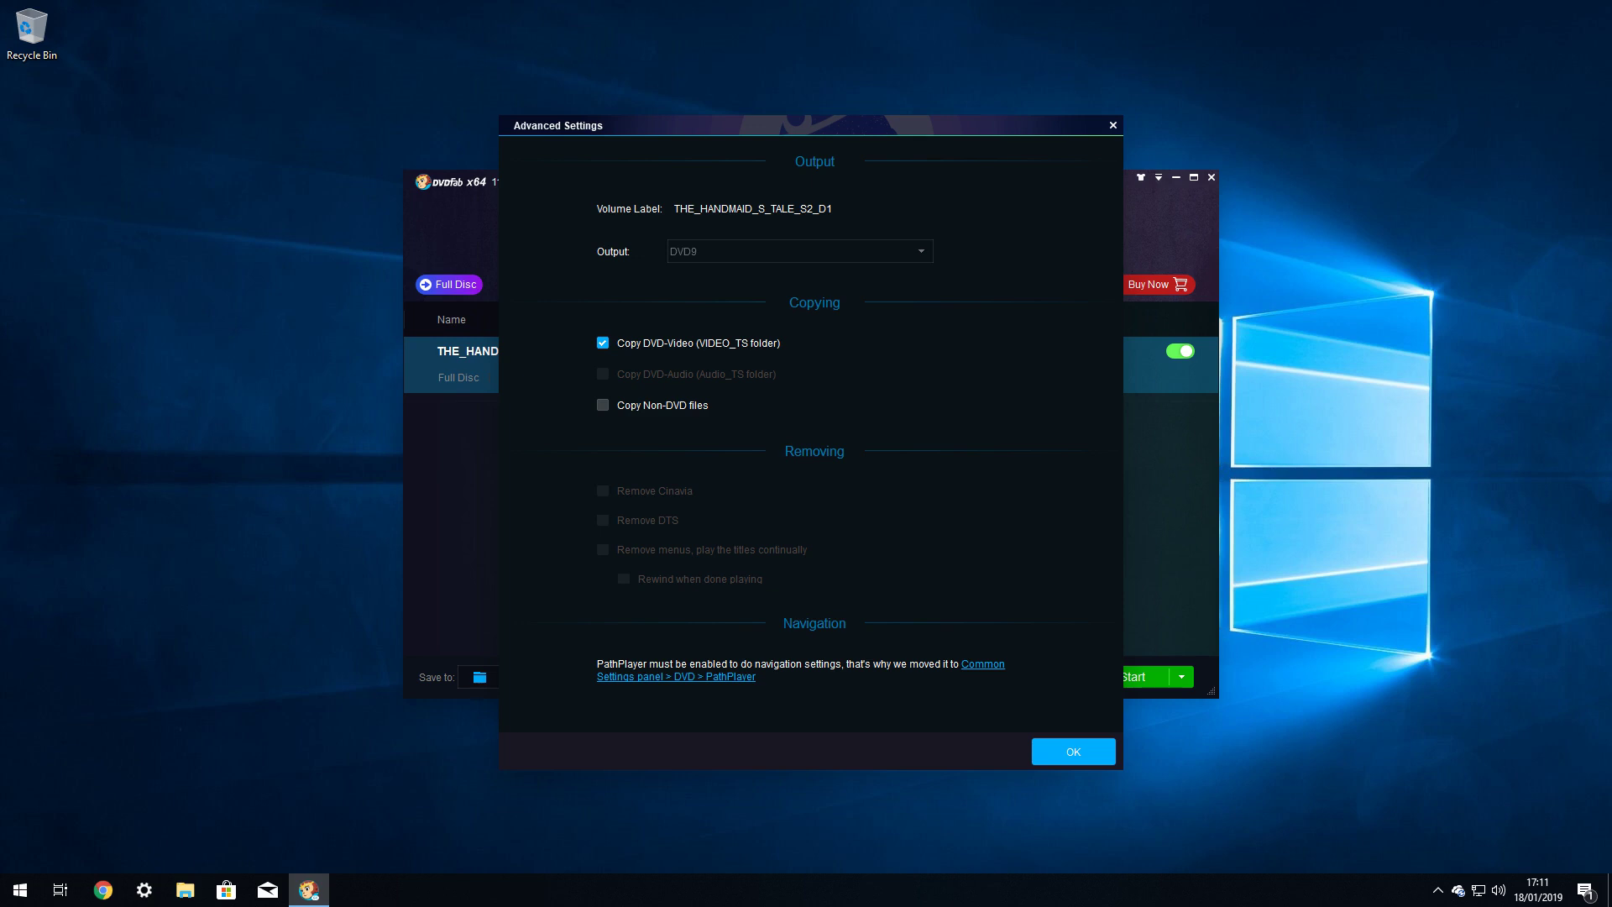
Step: Confirm the DVD9 settings, the remote-app notice and the trial prompt to start the full-disc copy
key(Return)
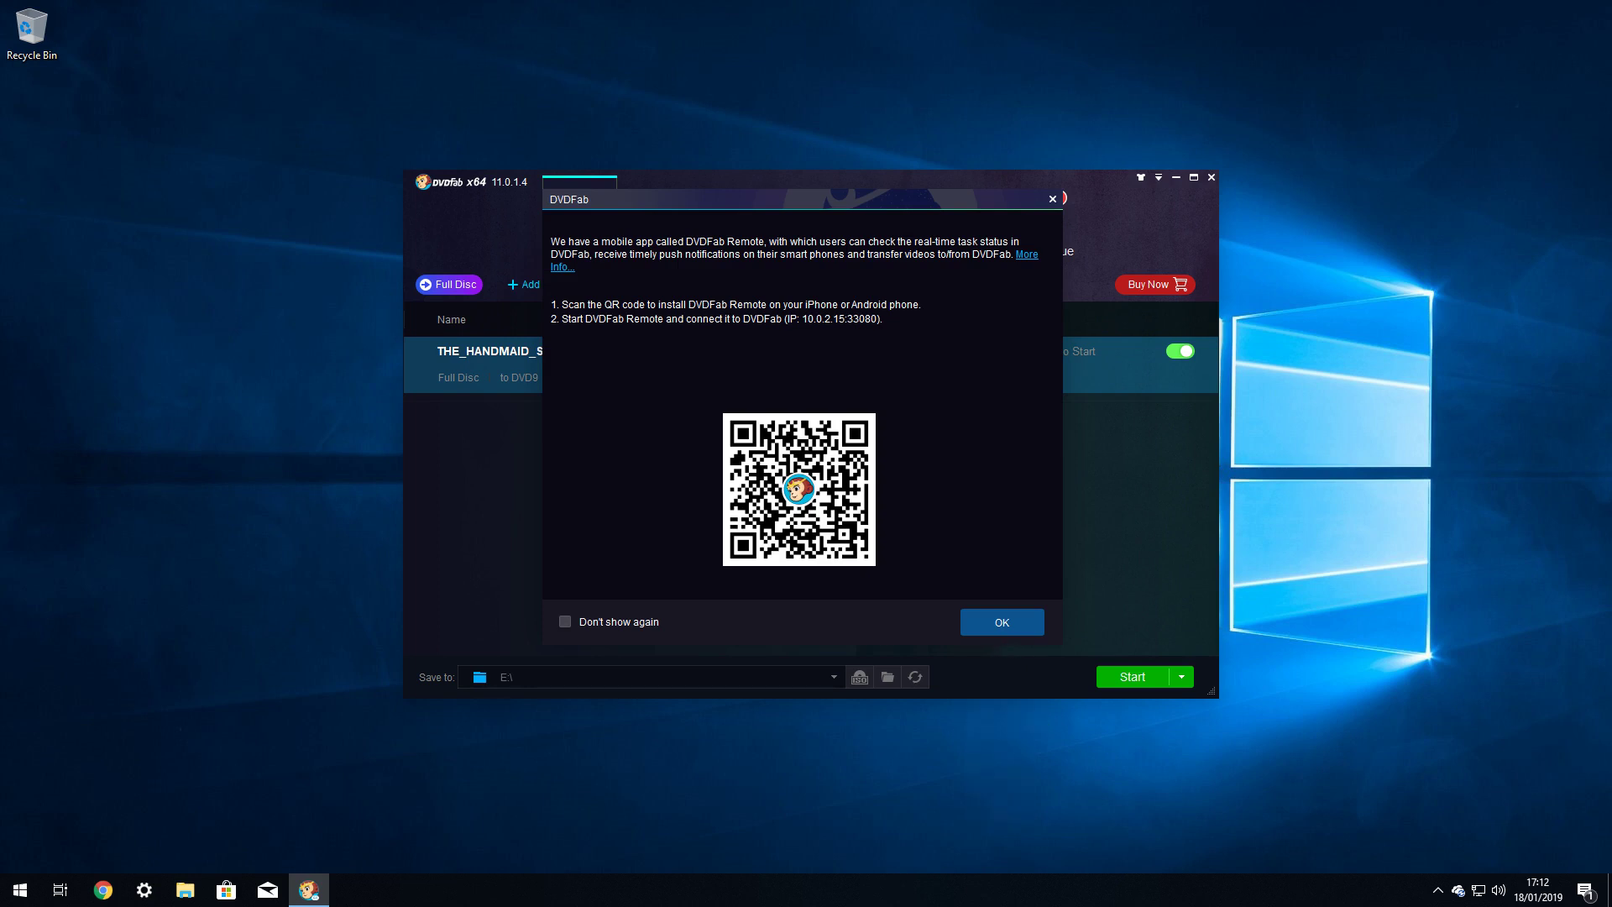
key(Return)
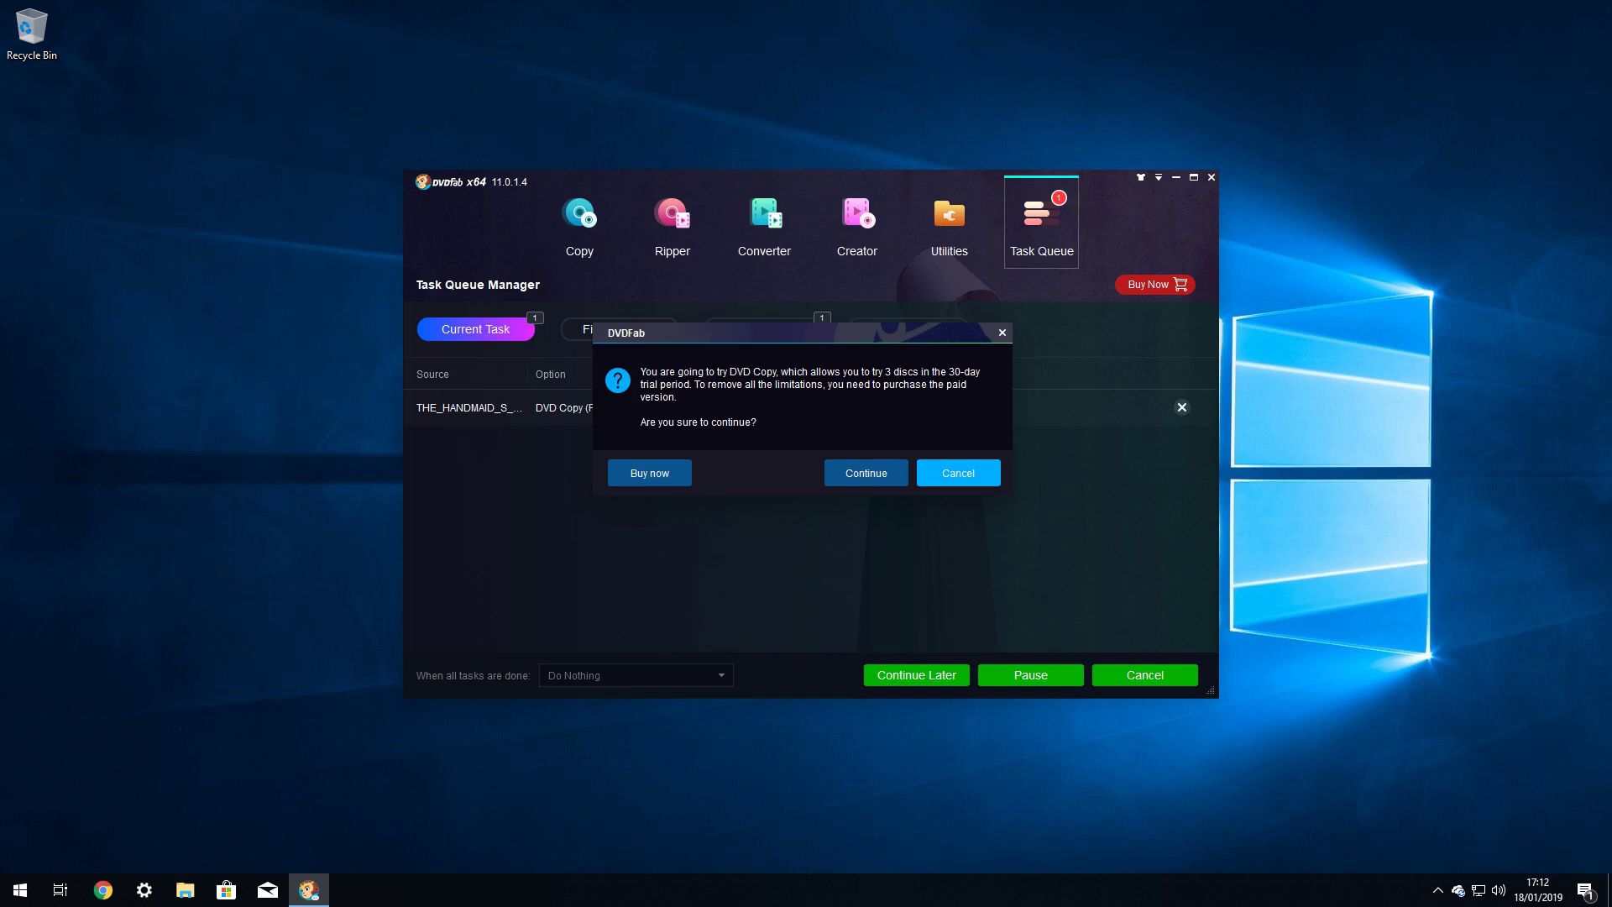
key(Return)
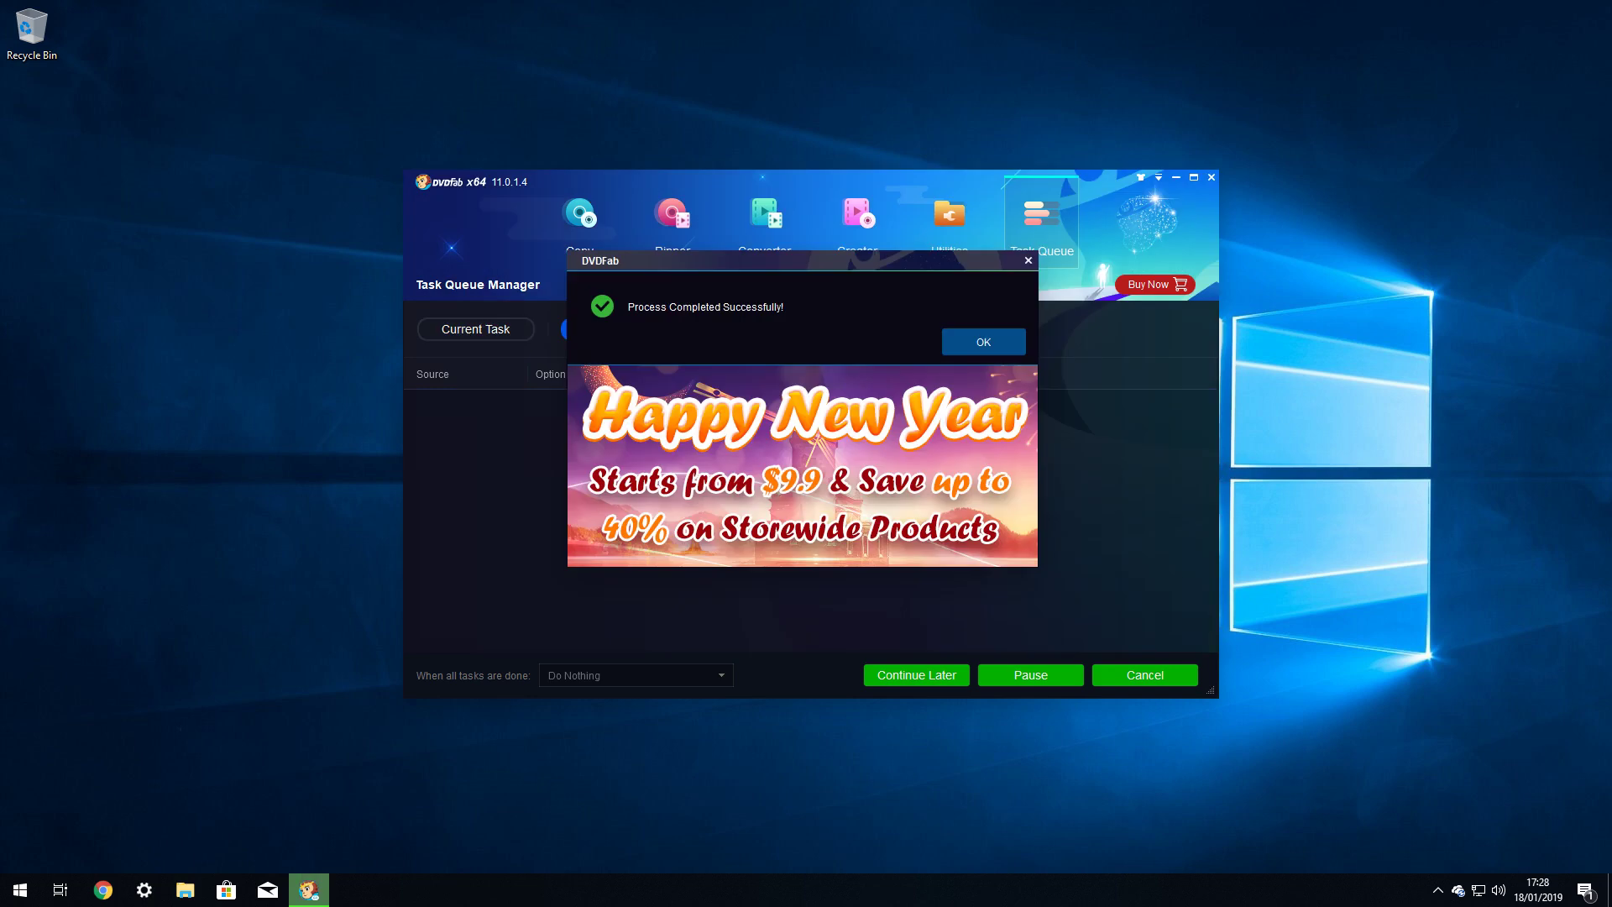
Step: Dismiss the completion message, then close DVDFab 11 using Exit program
key(Return)
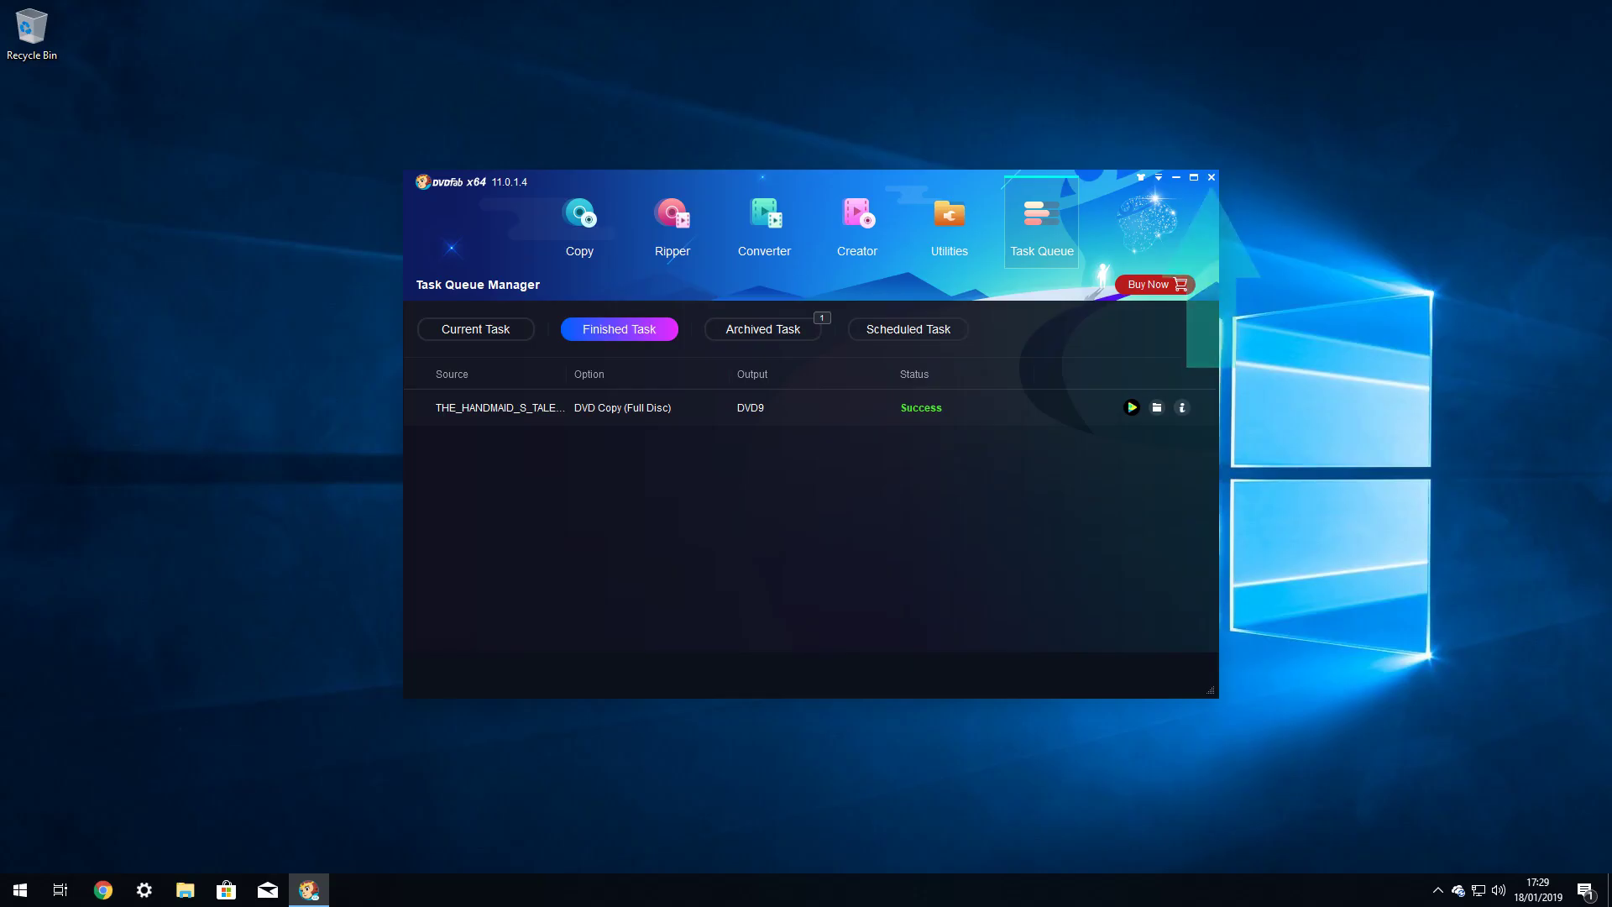
key(alt+F4)
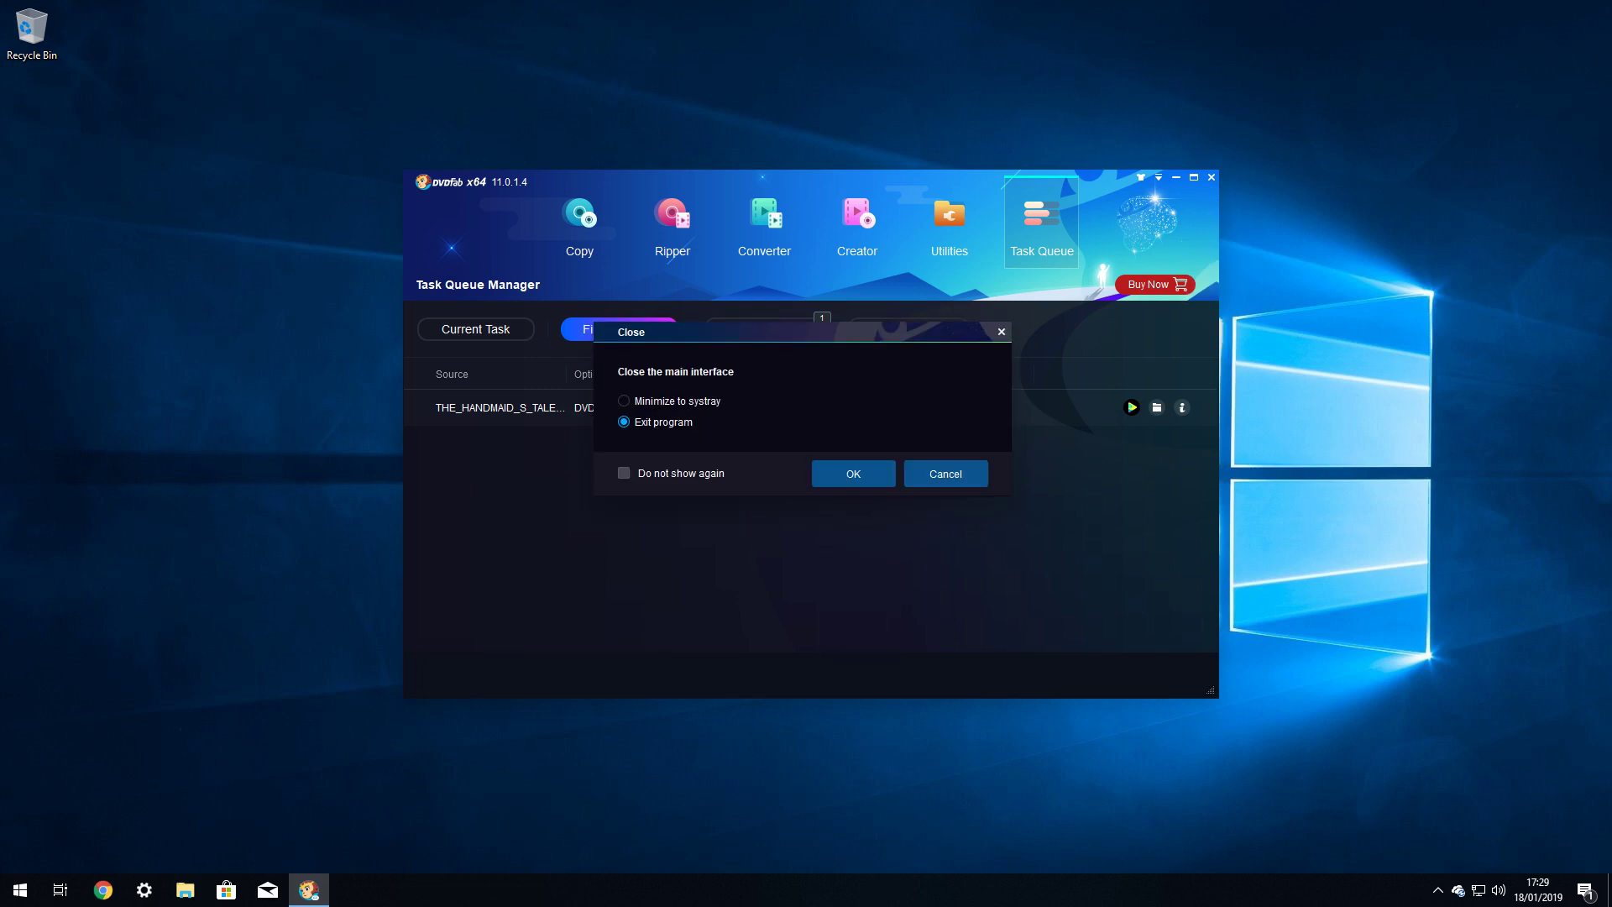
key(Return)
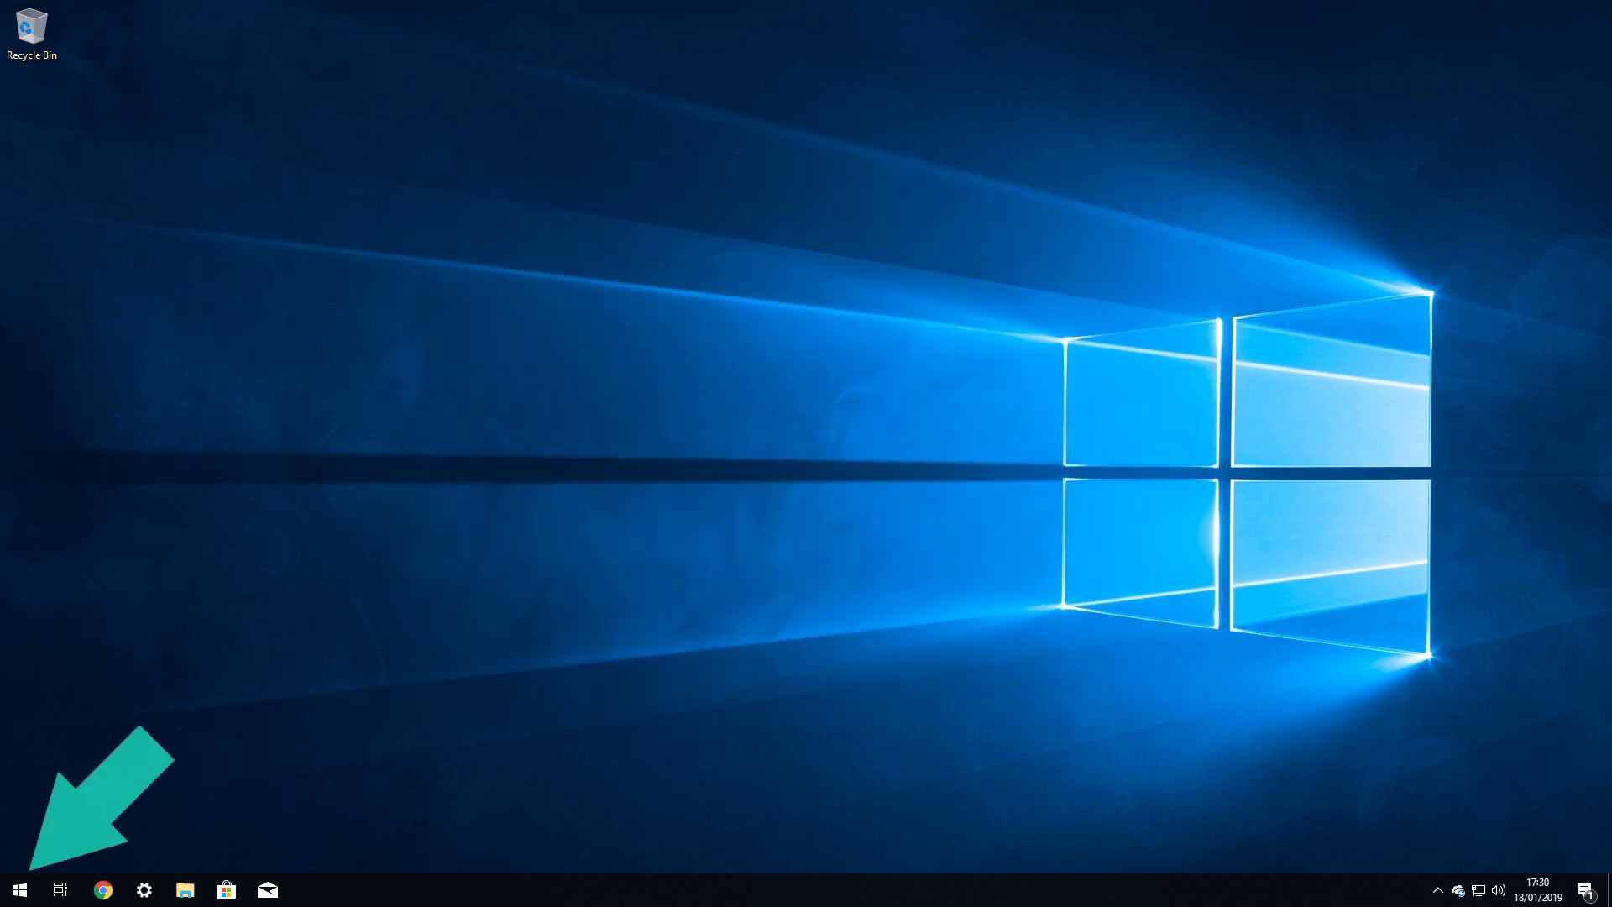
Step: Launch HandBrake and pick E:\FullDisc\THE_HANDMAID_S_TALE_S2_D1 as the batch-scan source folder
key(super)
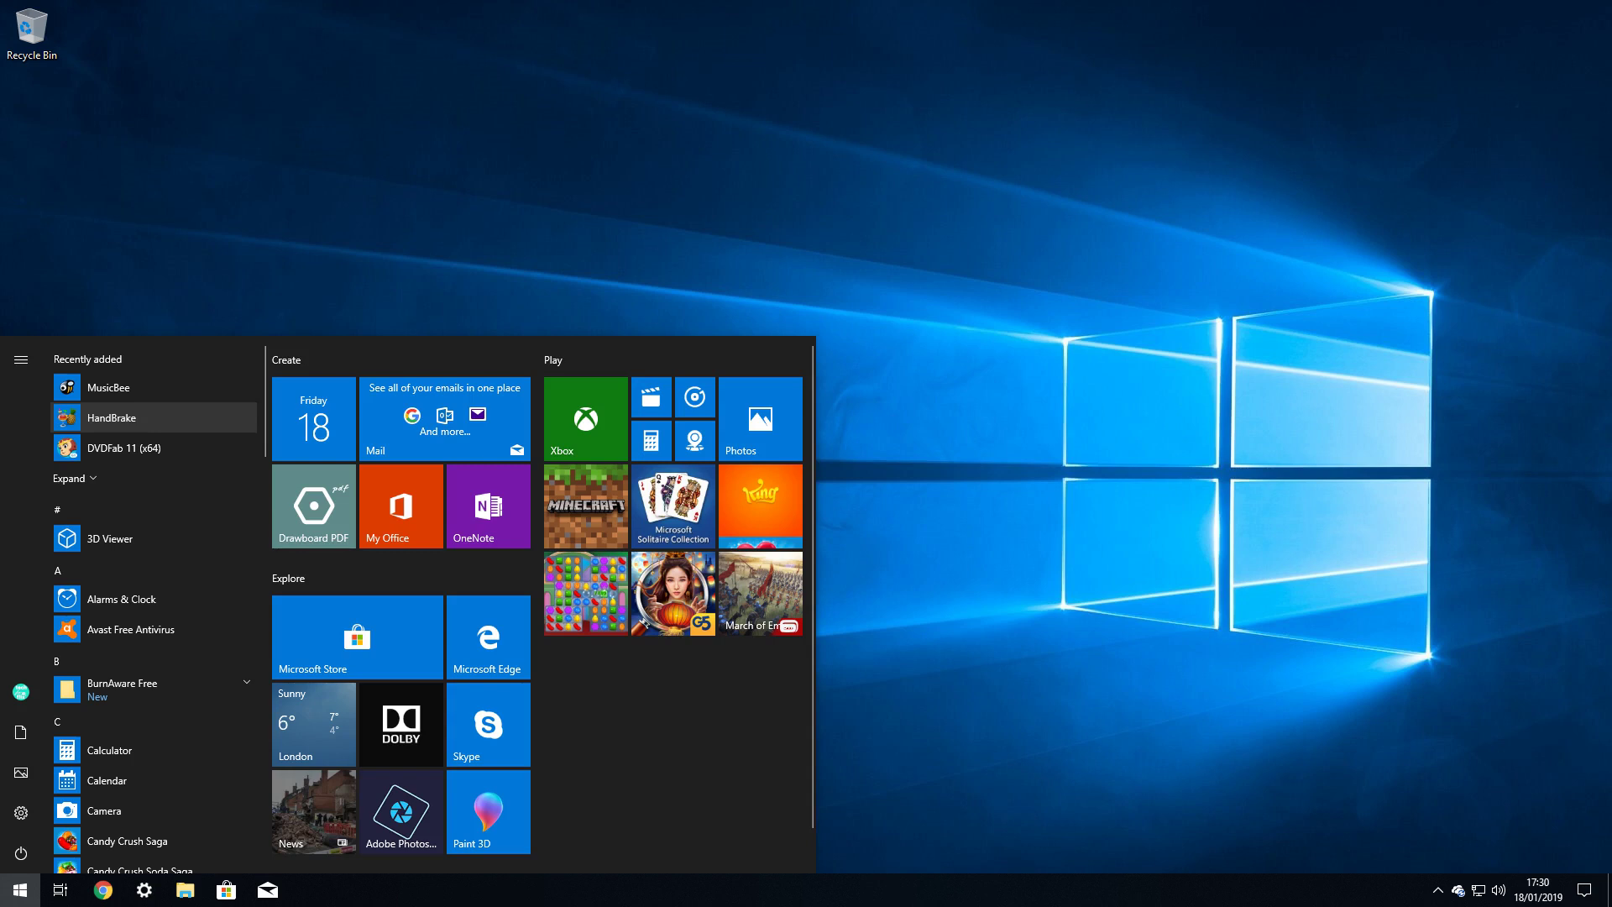
key(Return)
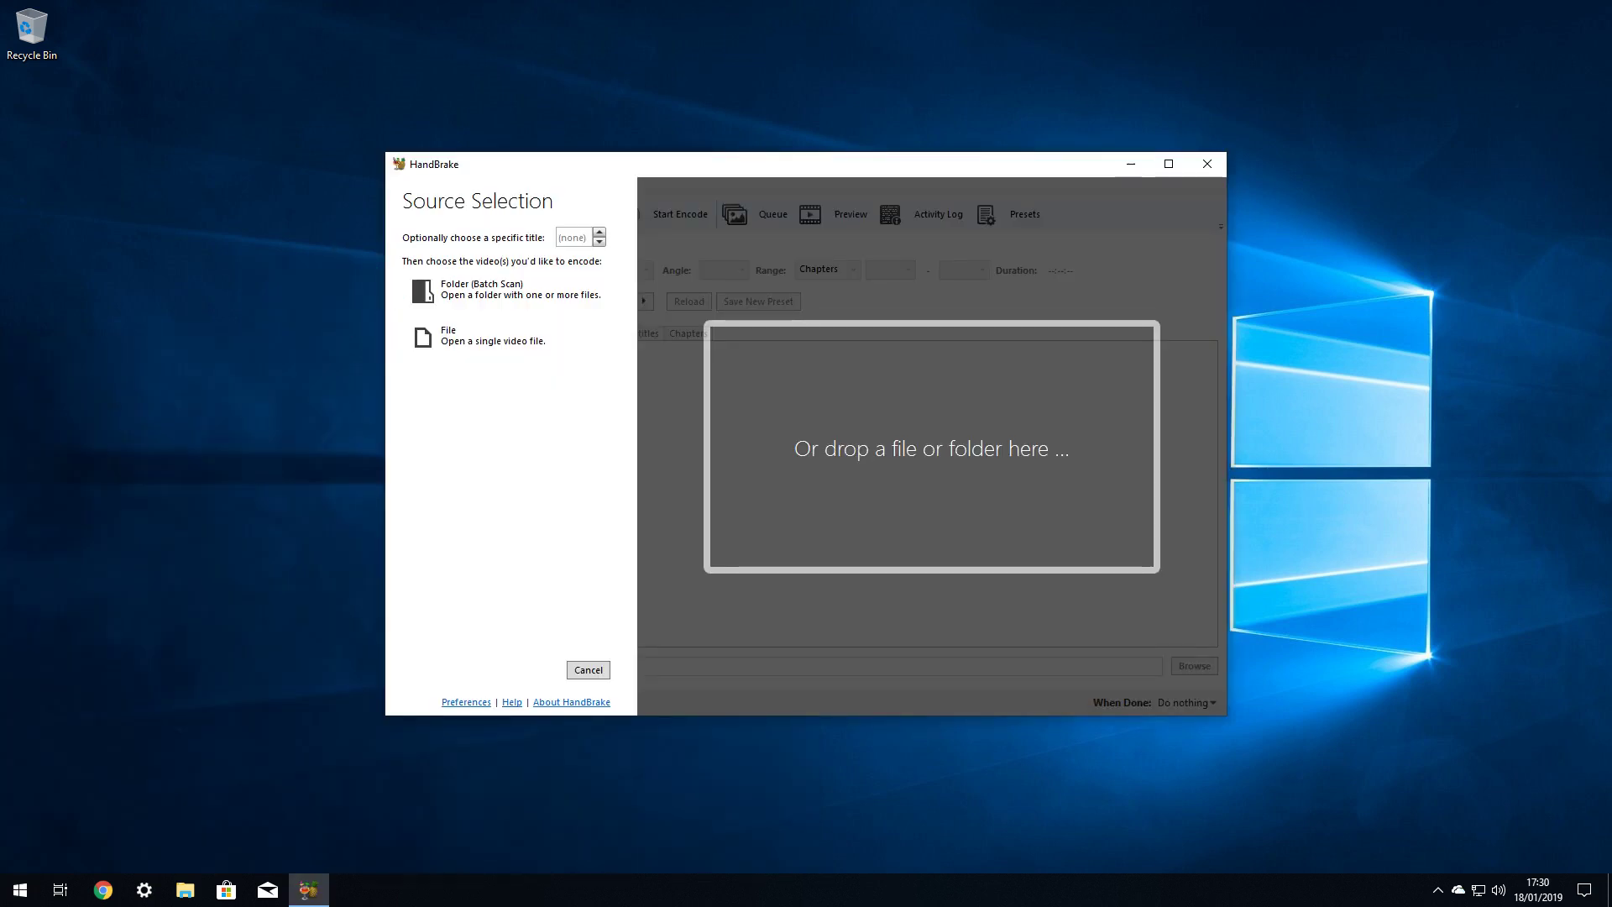
key(Return)
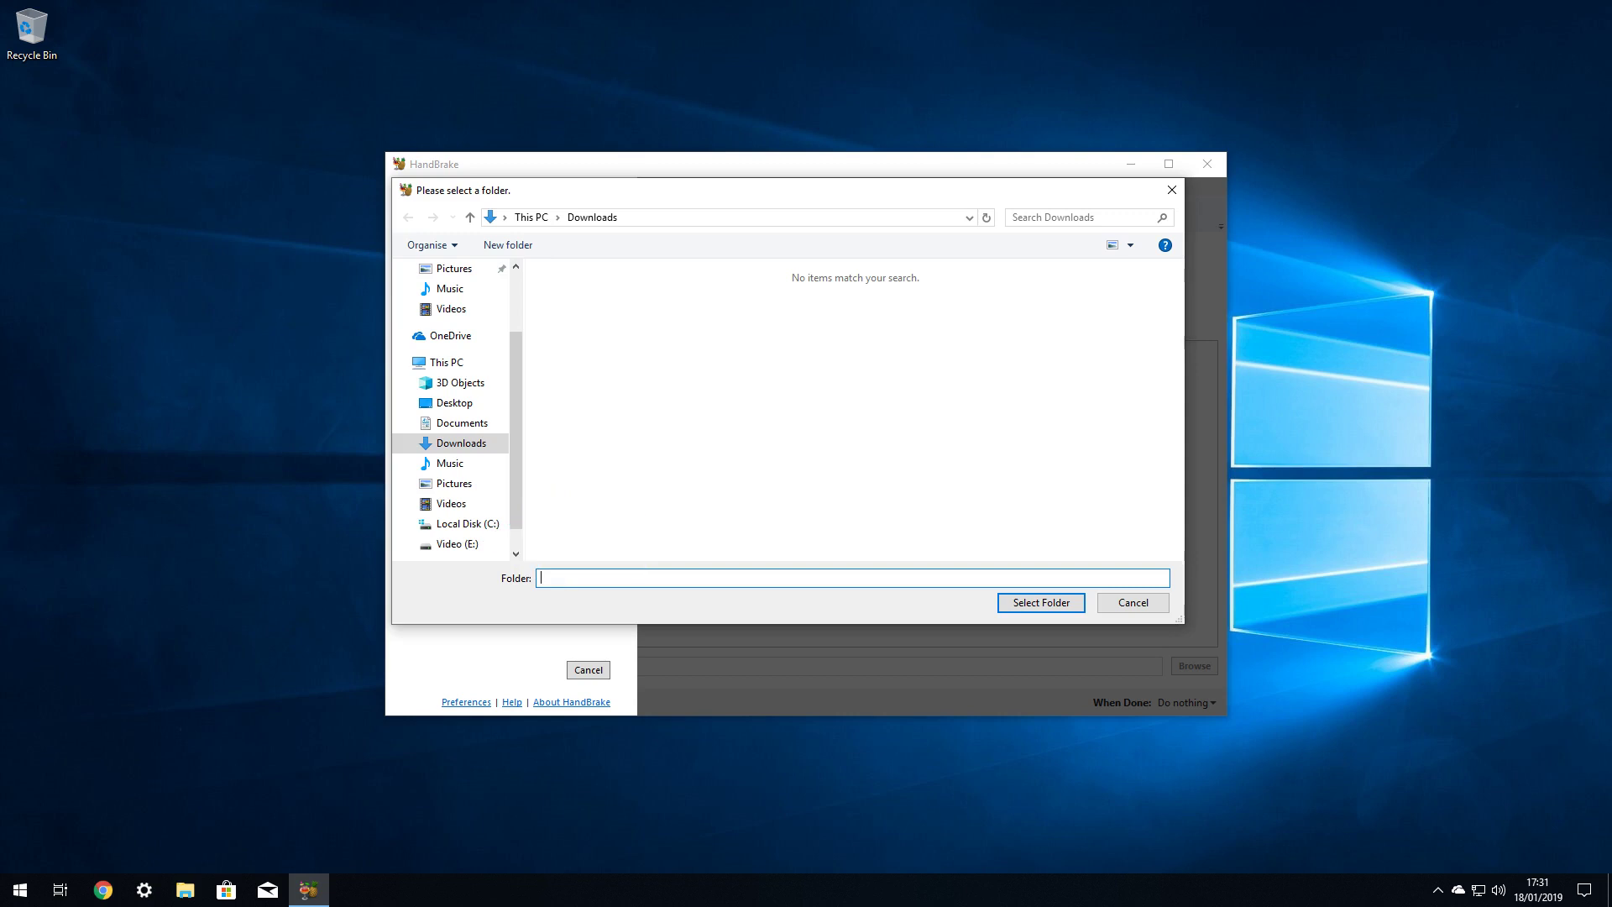
click(456, 543)
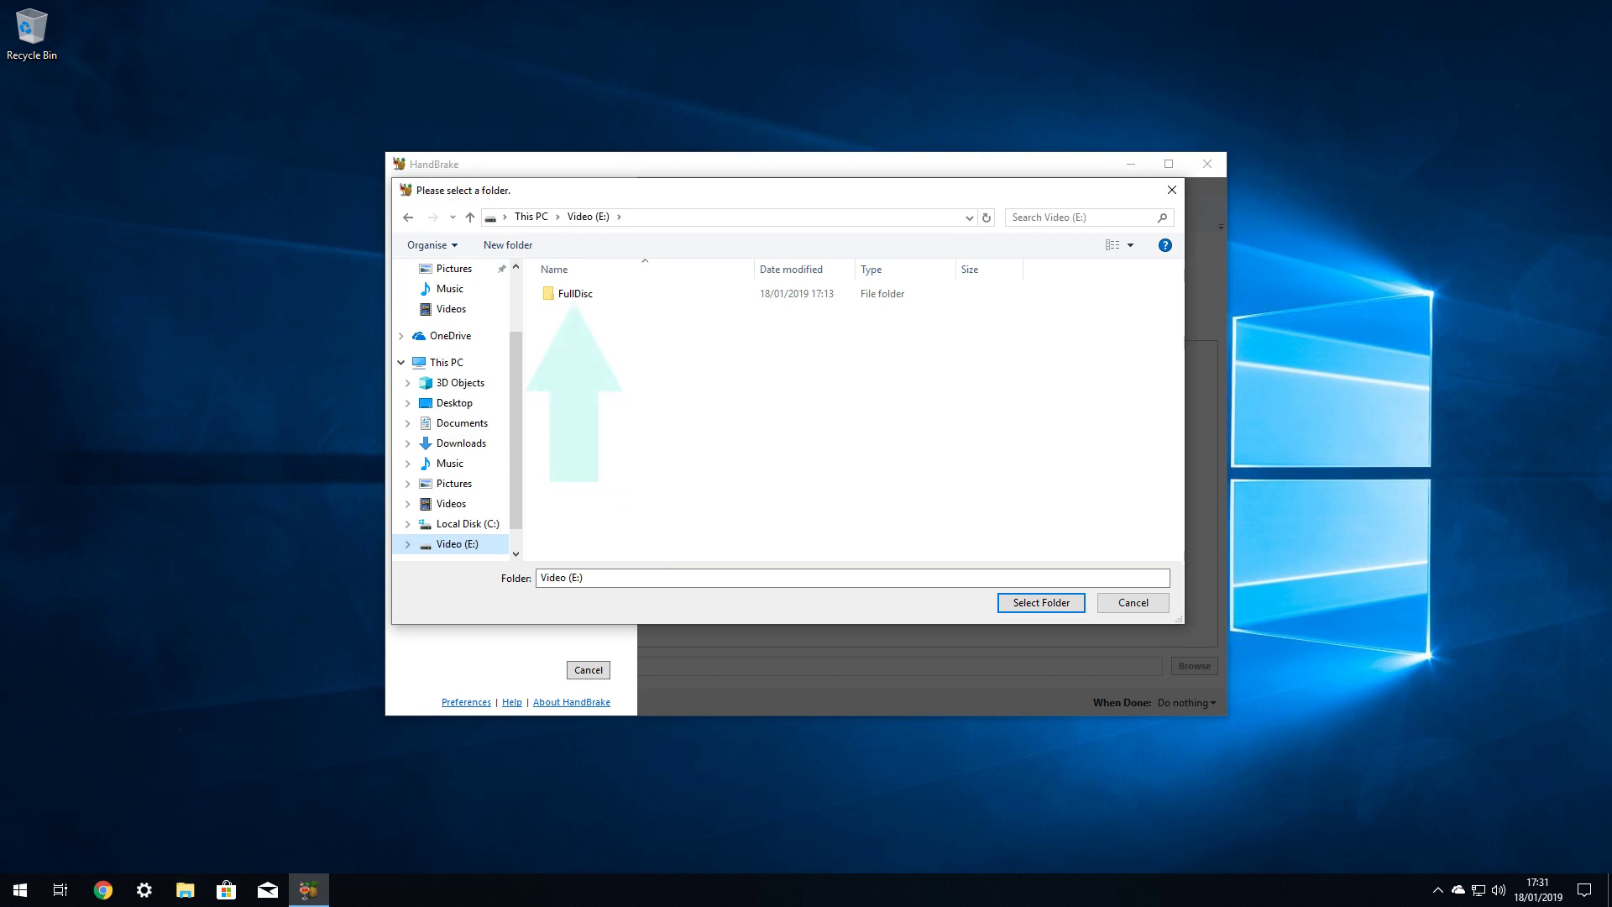
double_click(575, 293)
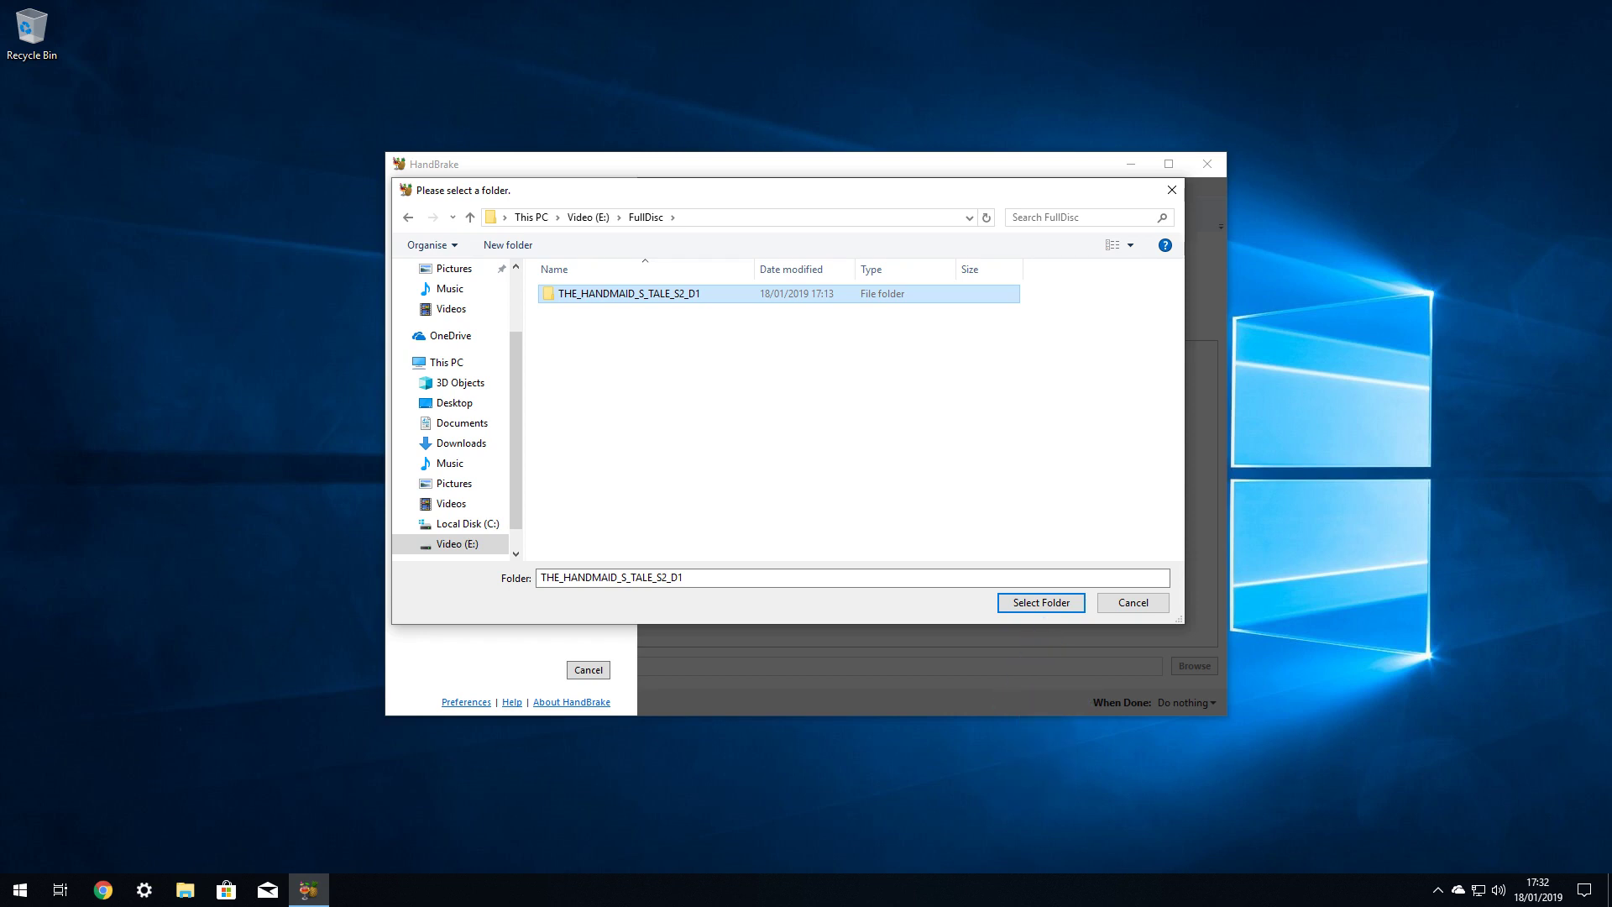
Step: Scan the disc folder and select title 30 (00:56:05) as the source
key(Return)
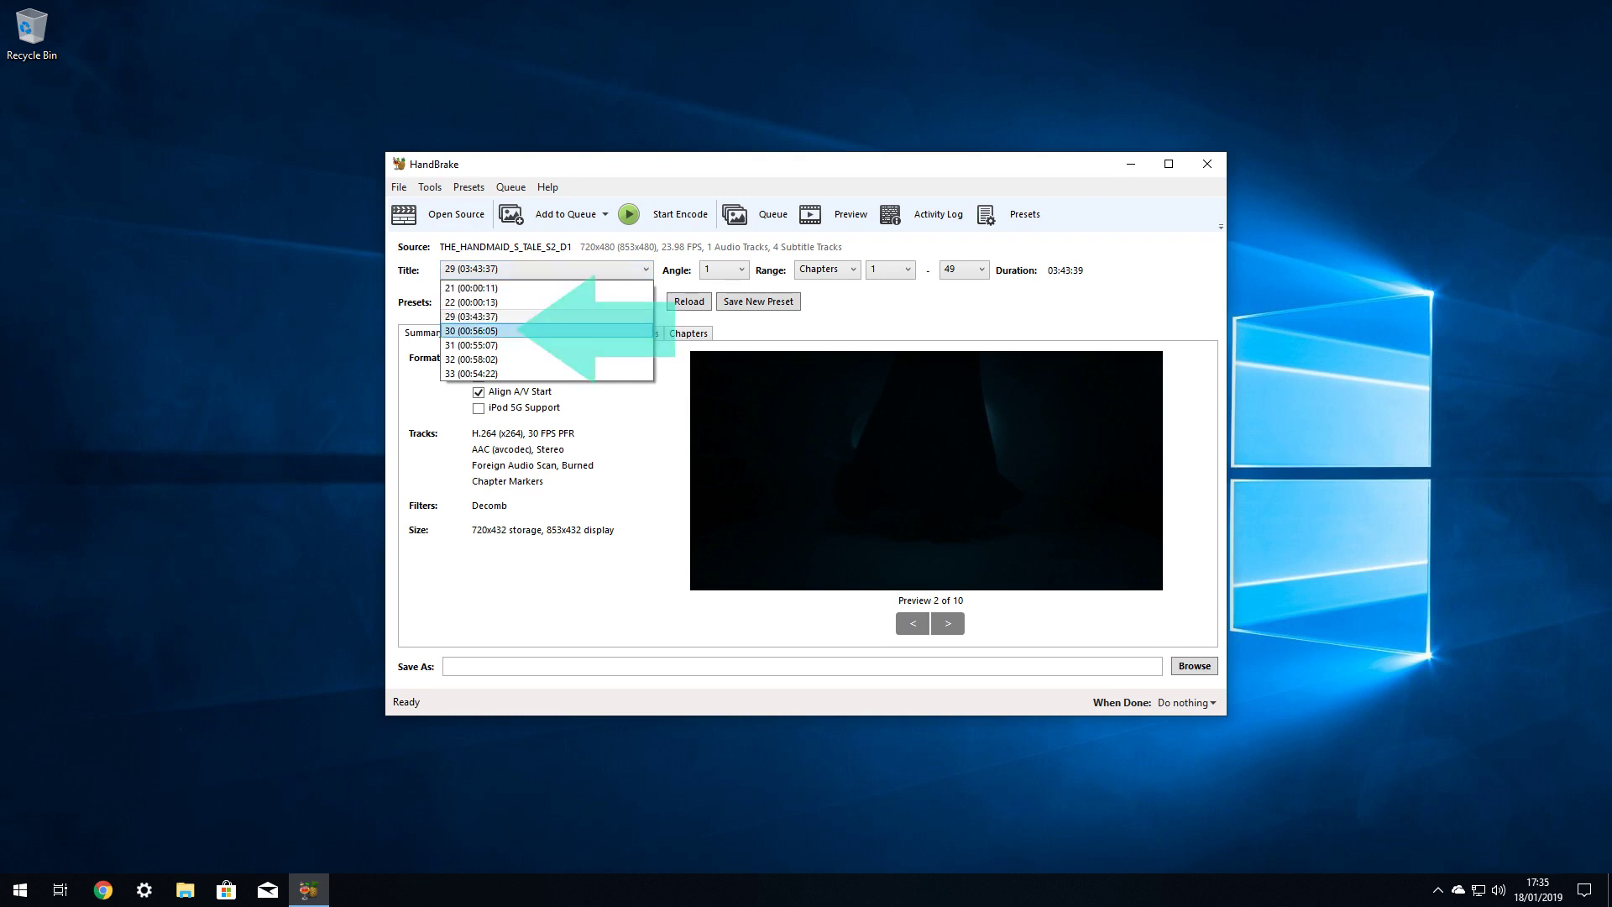
key(Return)
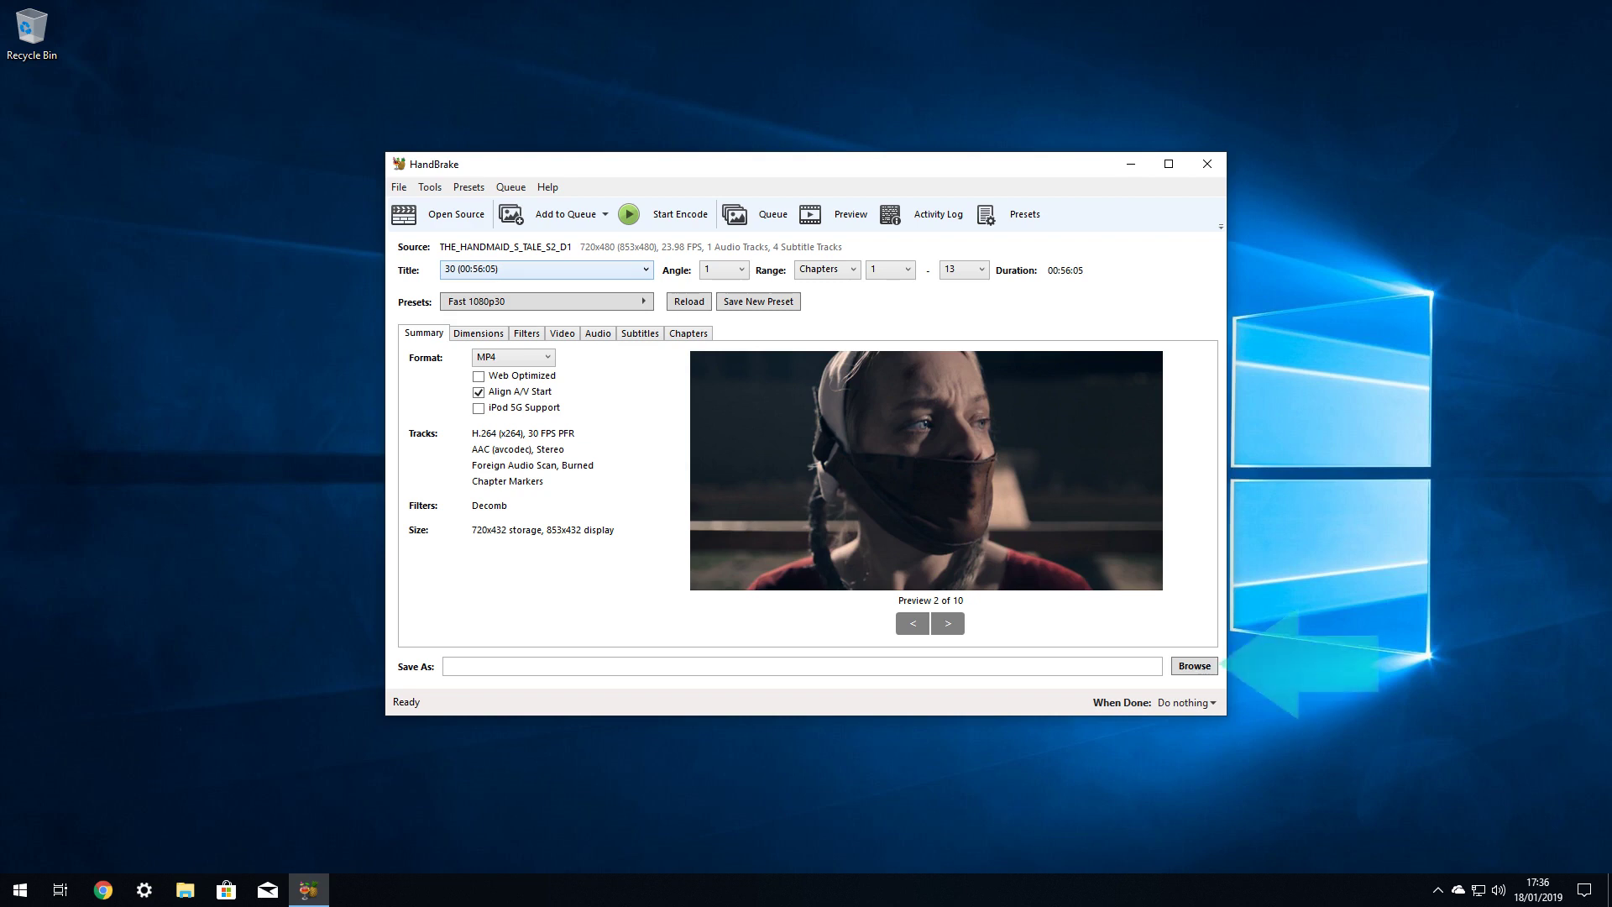
Step: Save the output as 'The Handmaid's Tale - Season 2, Episode 1 - June.mp4' in Downloads
click(1194, 665)
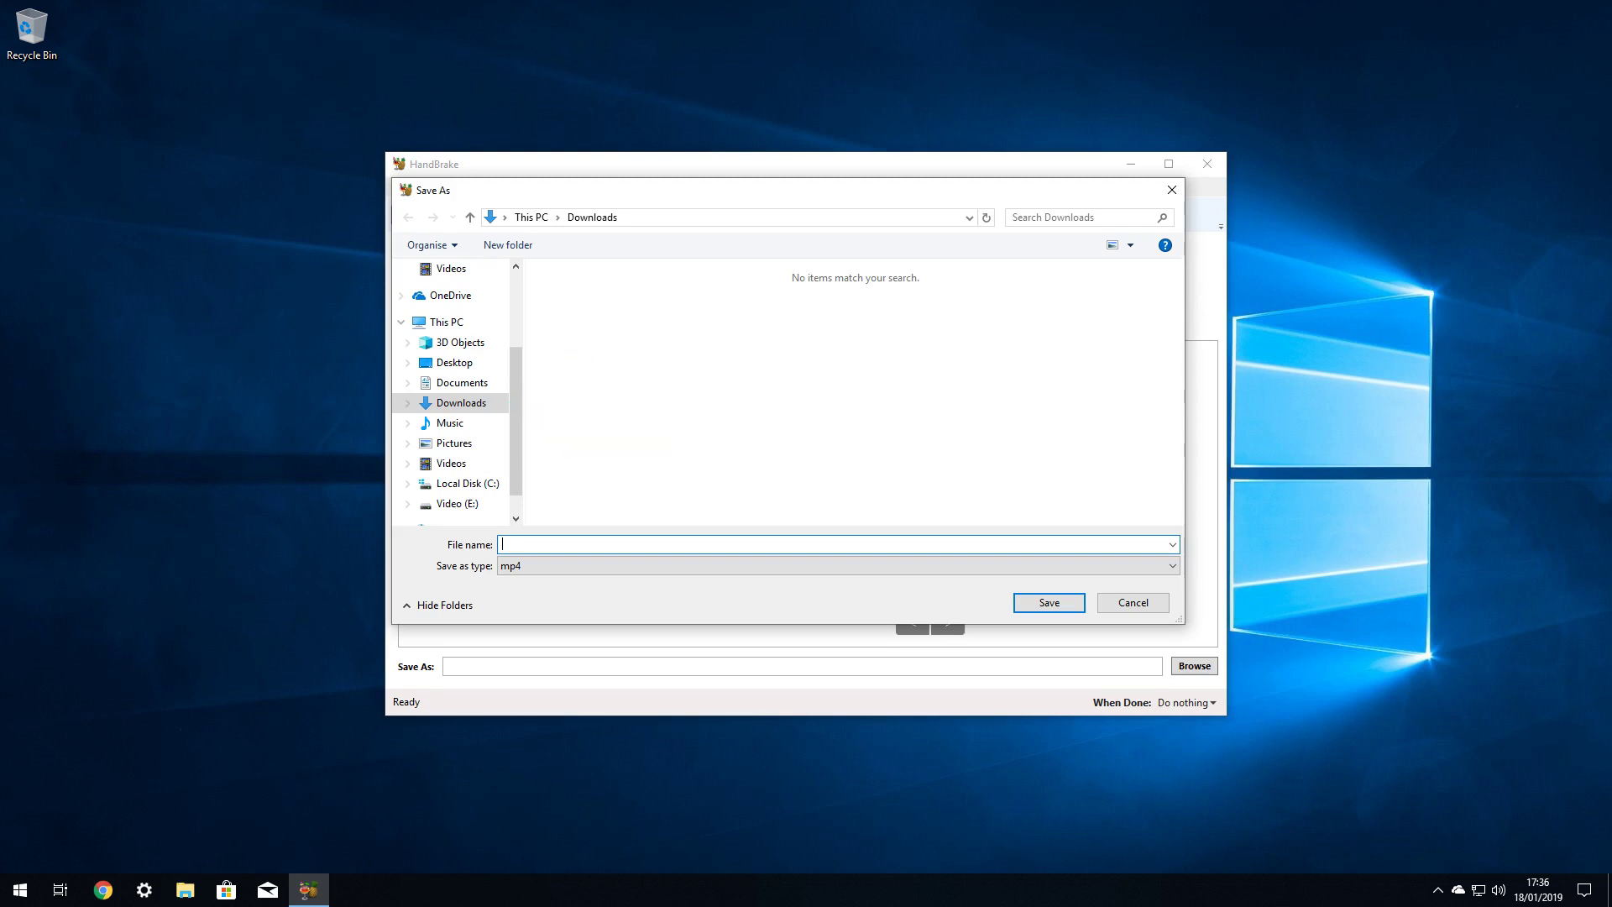
text(The Handmaid's Tale - Season 2, Episode 1 - June)
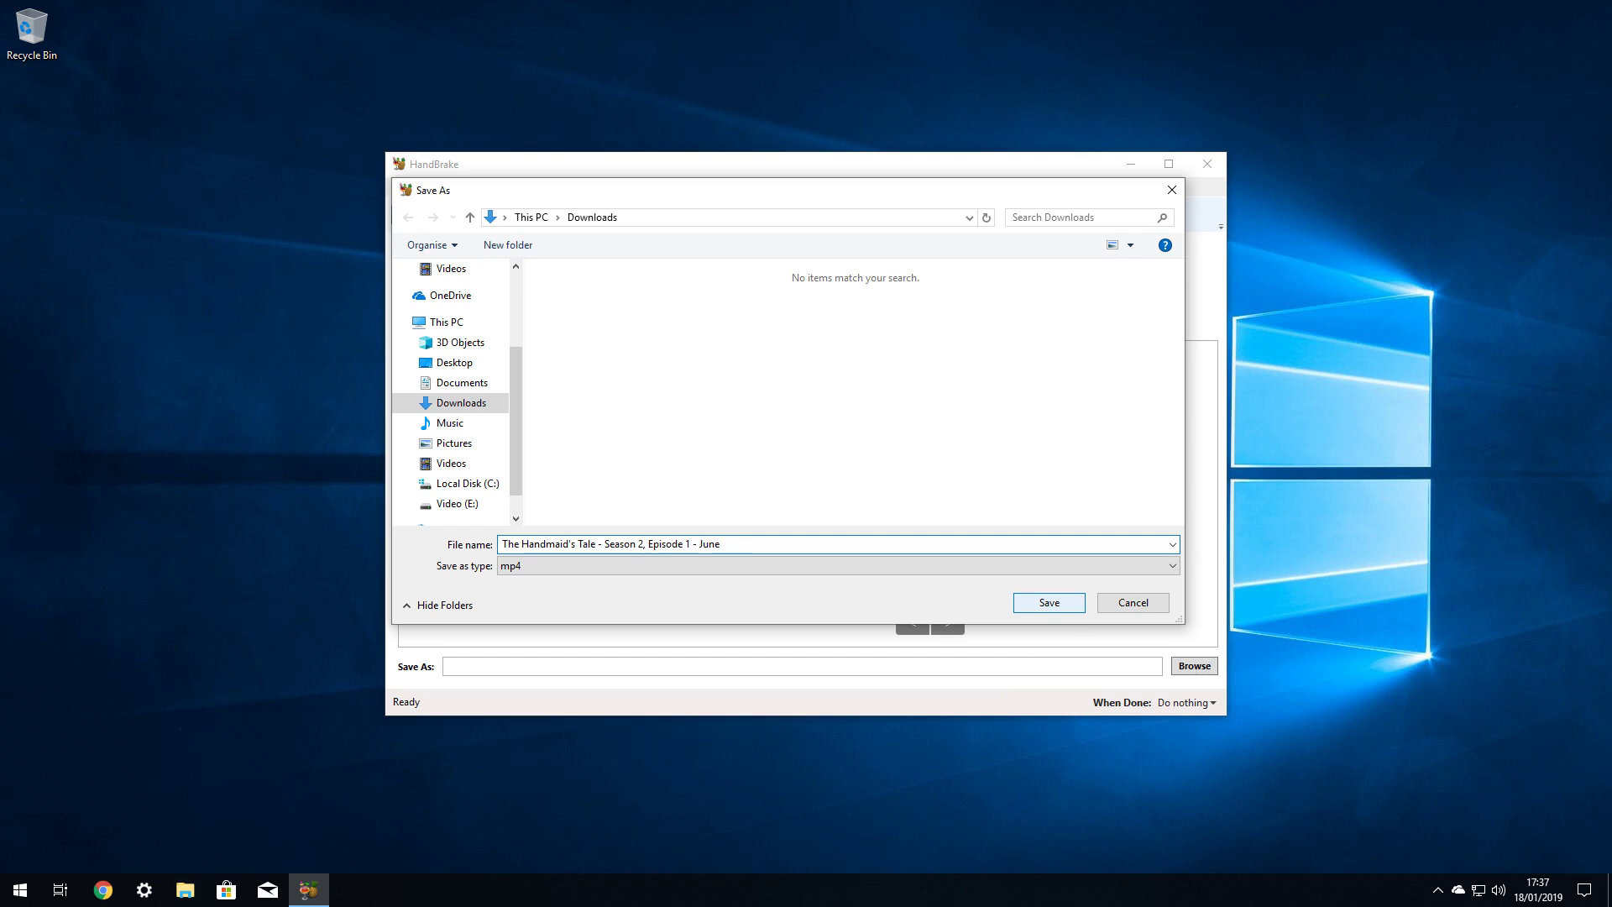
key(Return)
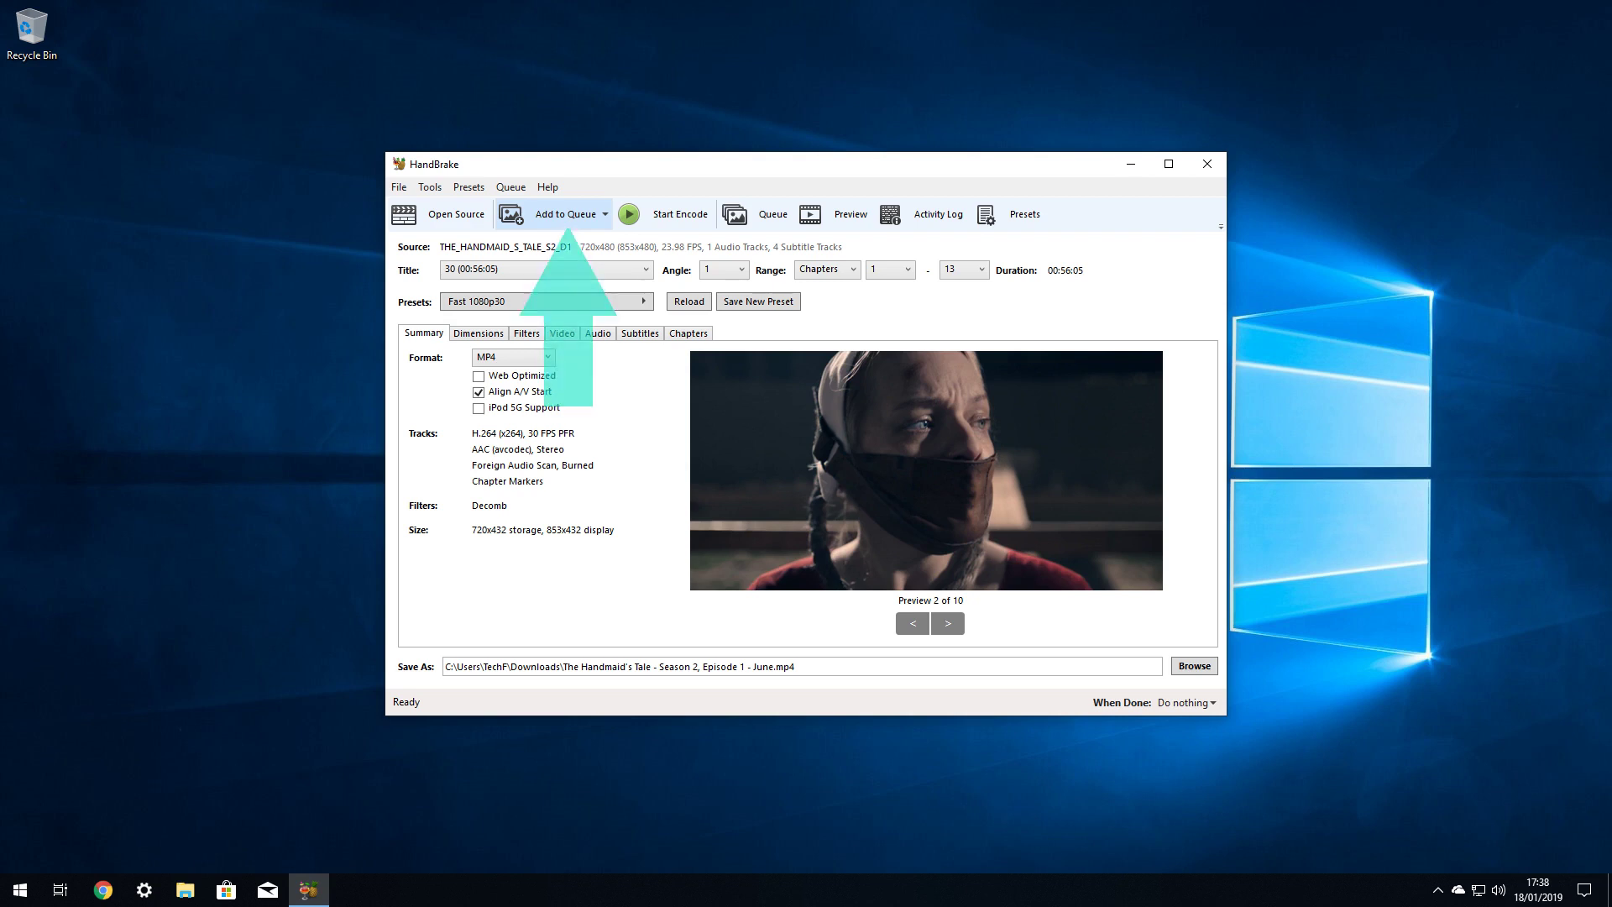
Step: Queue the title 30 June encode and check the queue shows one pending job
click(565, 214)
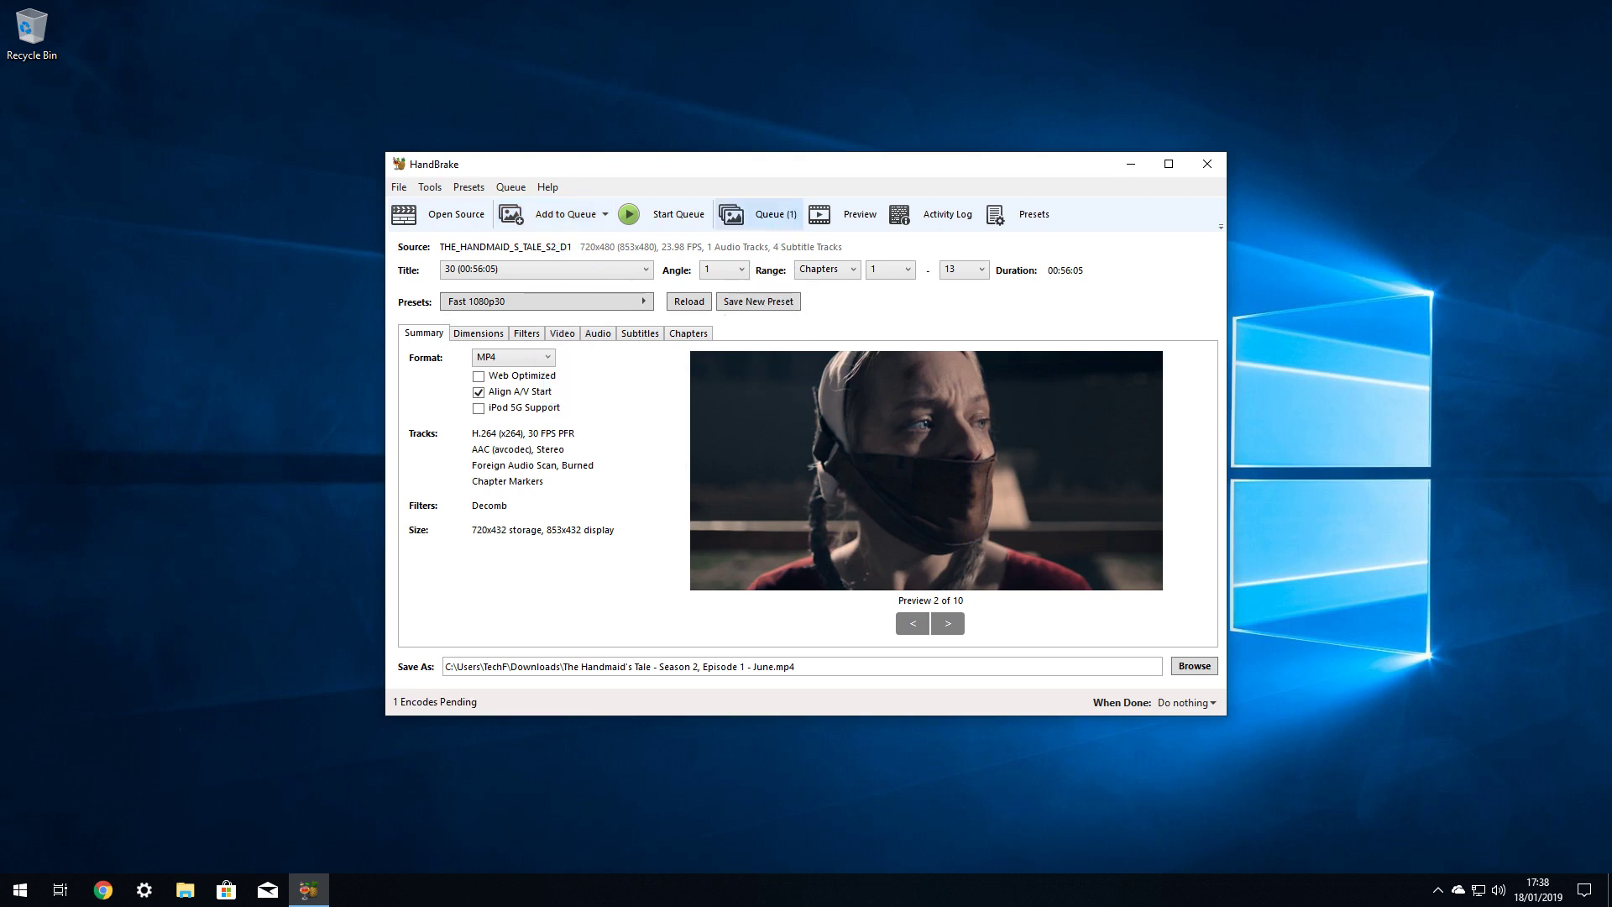
click(758, 214)
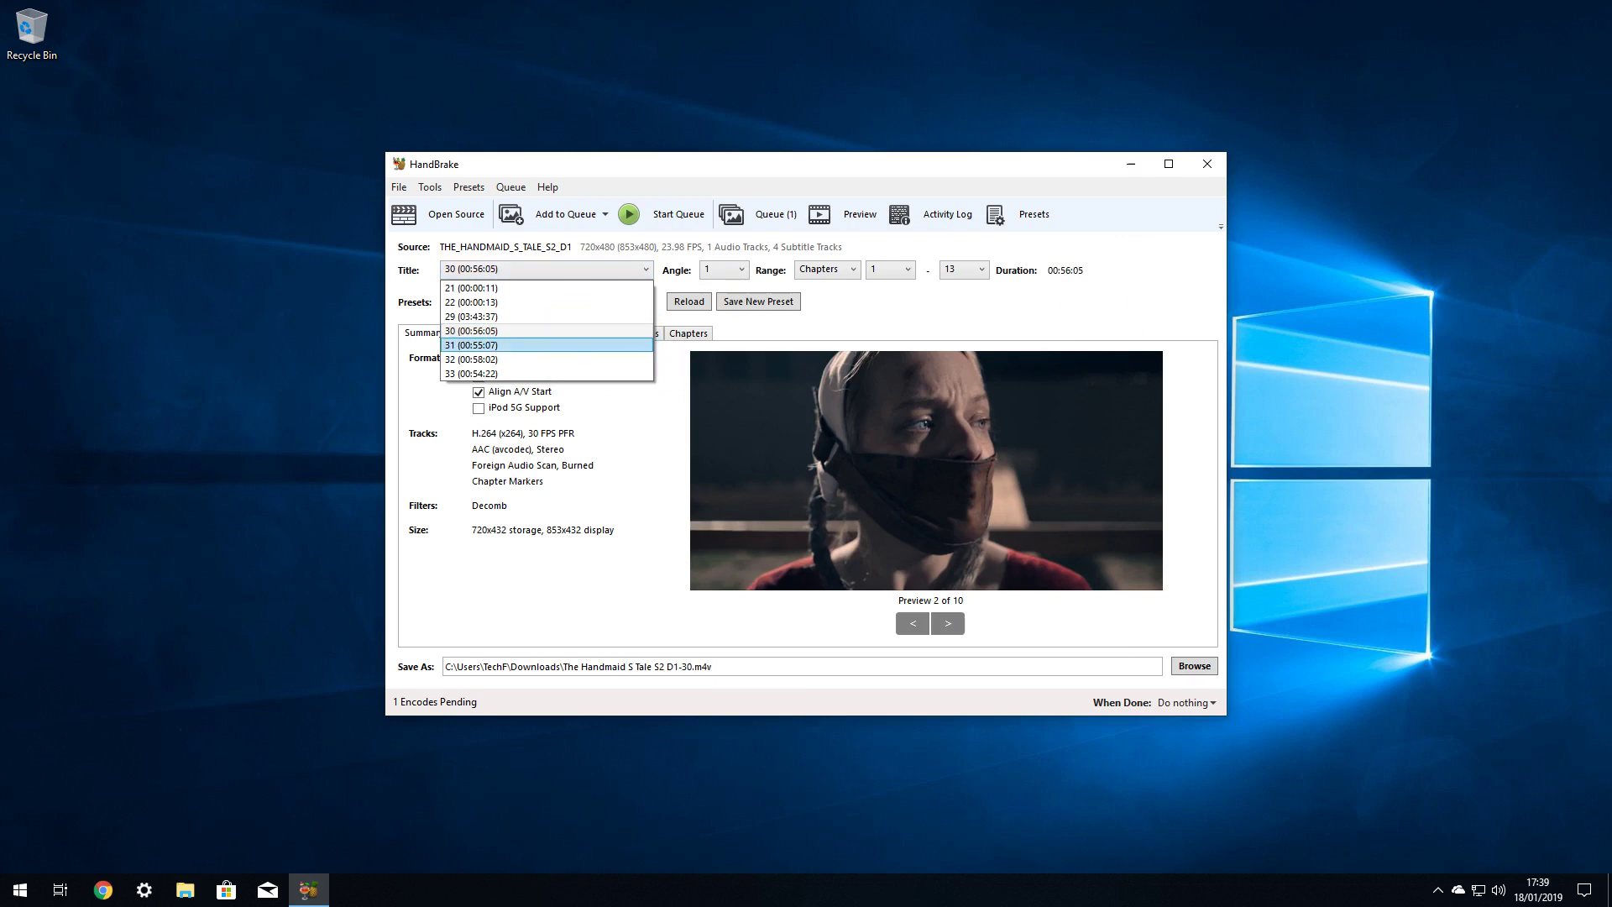
Step: Select title 31 and name its output 'The Handmaid's Tale - Season 2, Episode 2 - Unwomen' in Downloads
key(Return)
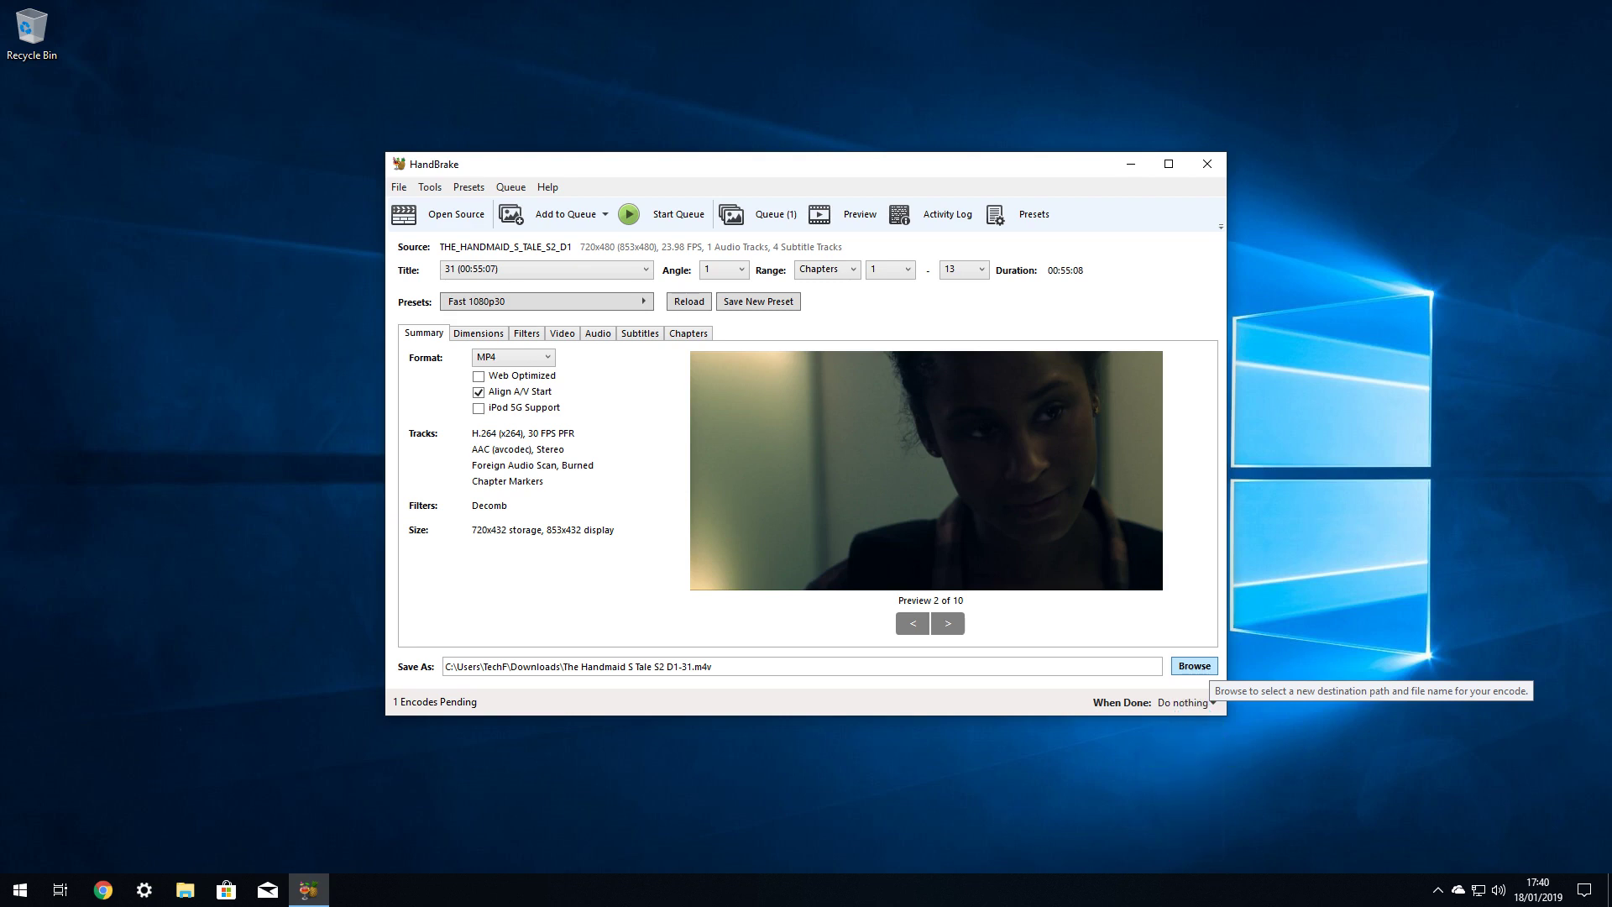
click(1193, 665)
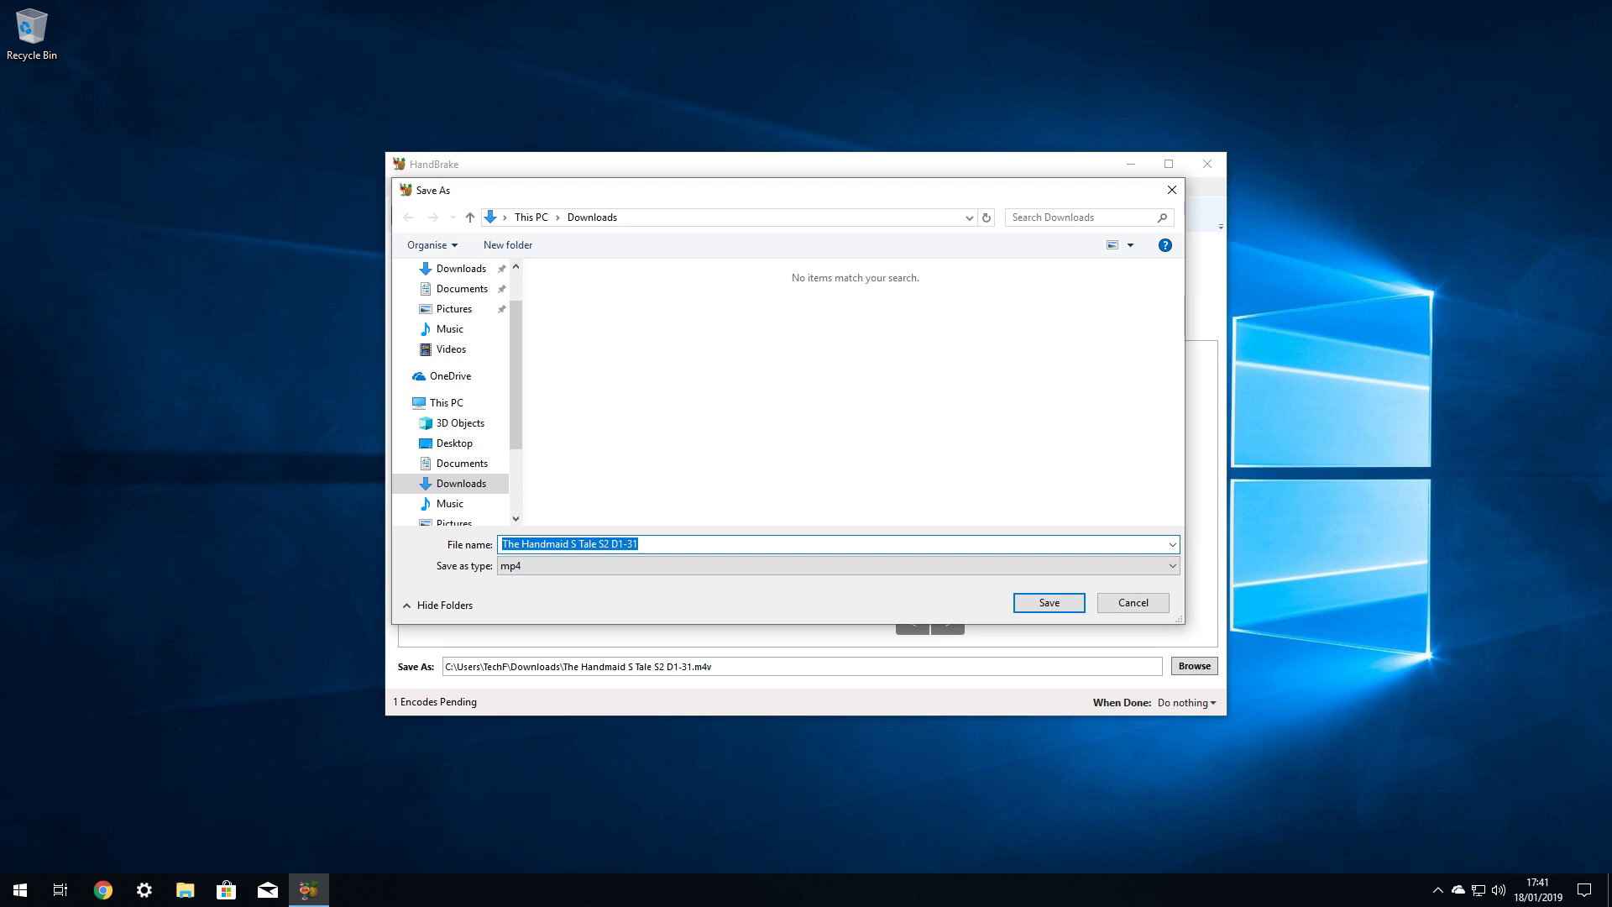
text(The Handmaid's Tale - Season 2, Episode 2 - Unwomen)
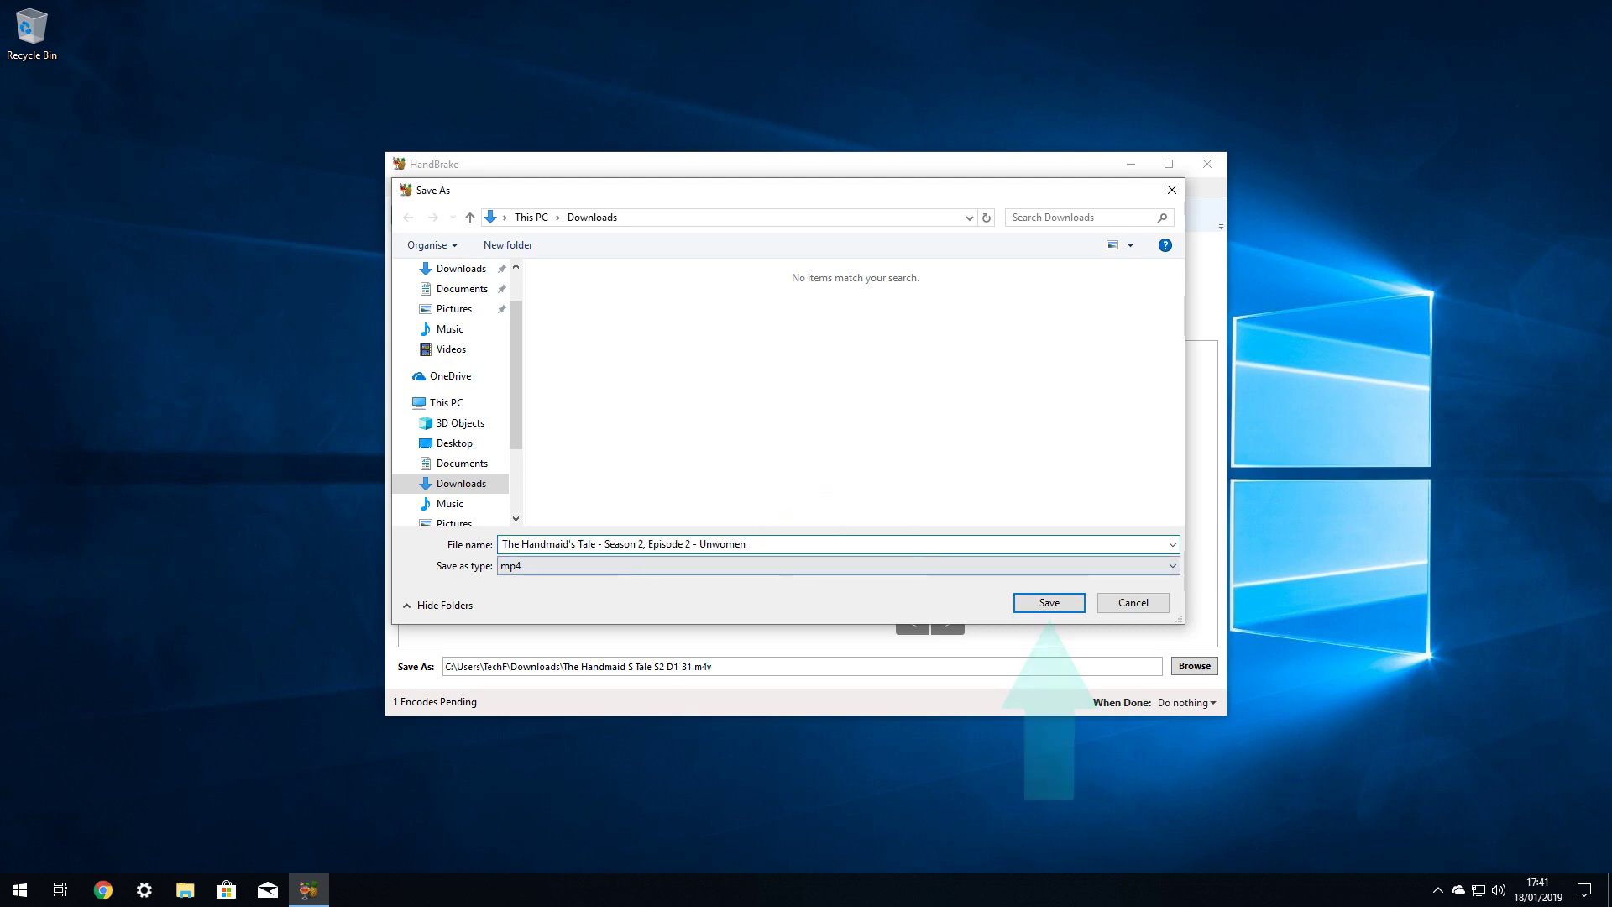
key(Return)
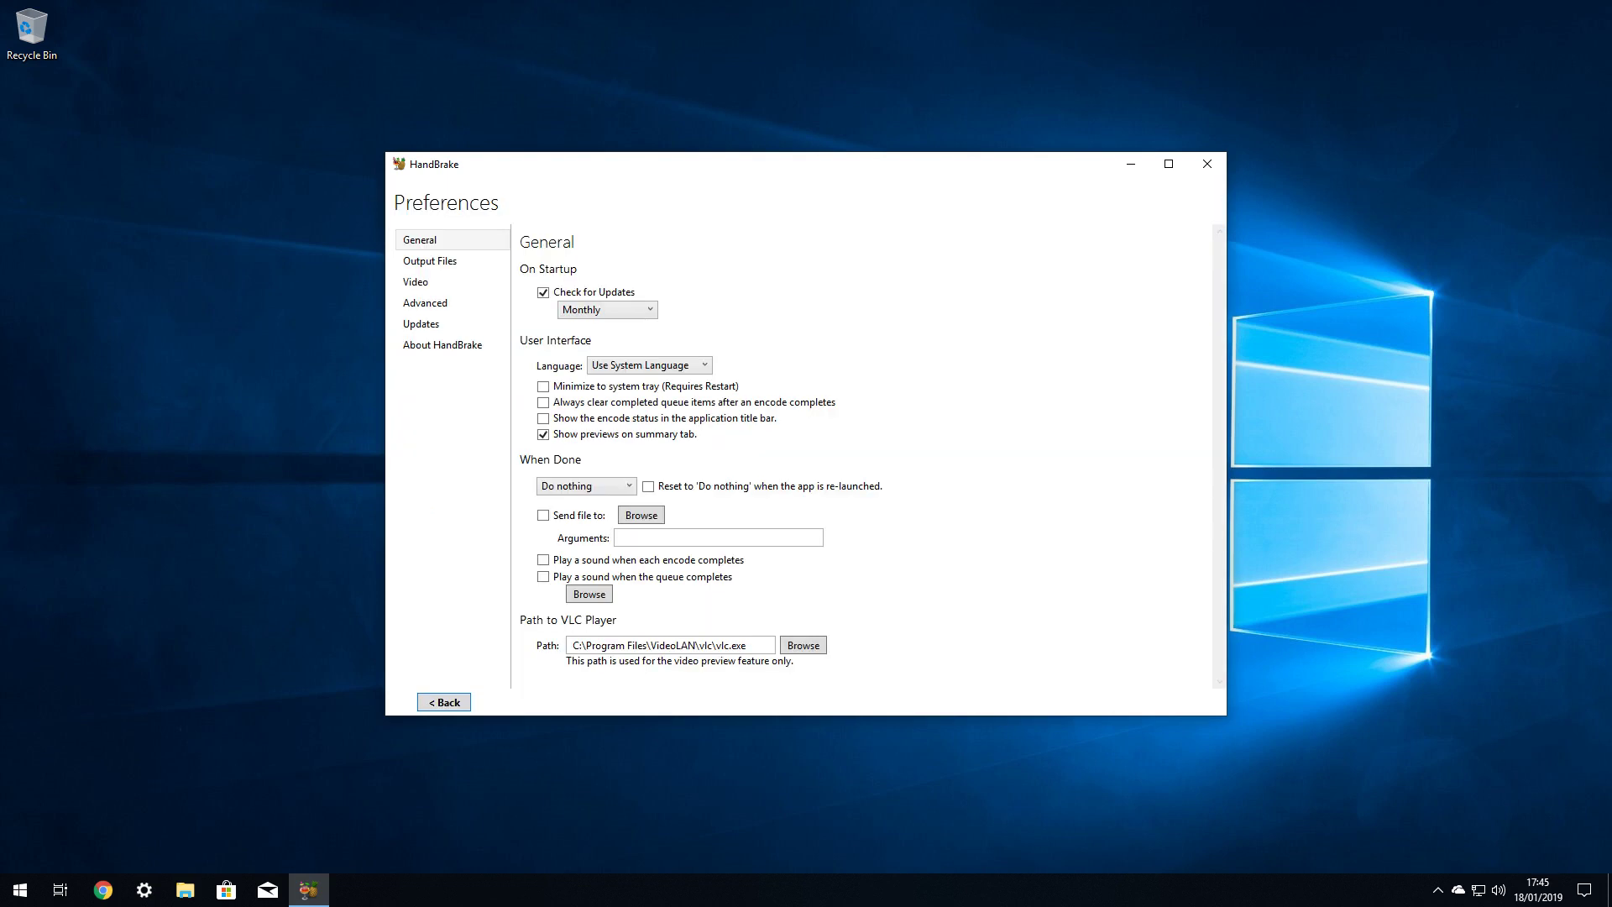
Step: Set the Output Files preference MP4 File Extension to Always use MP4
click(430, 260)
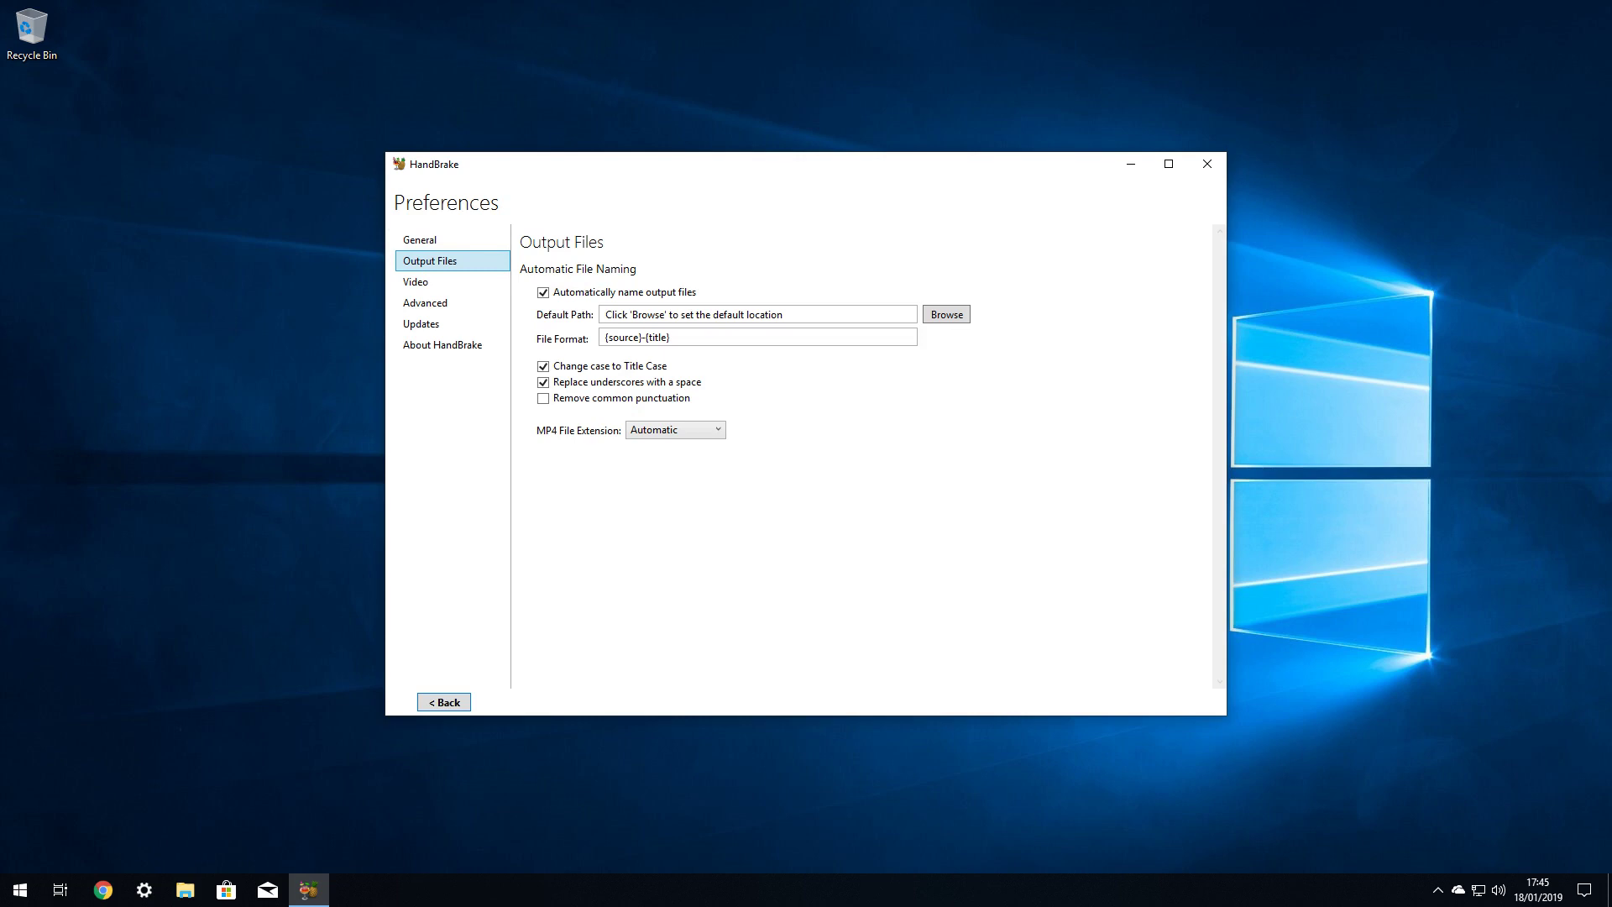
click(675, 429)
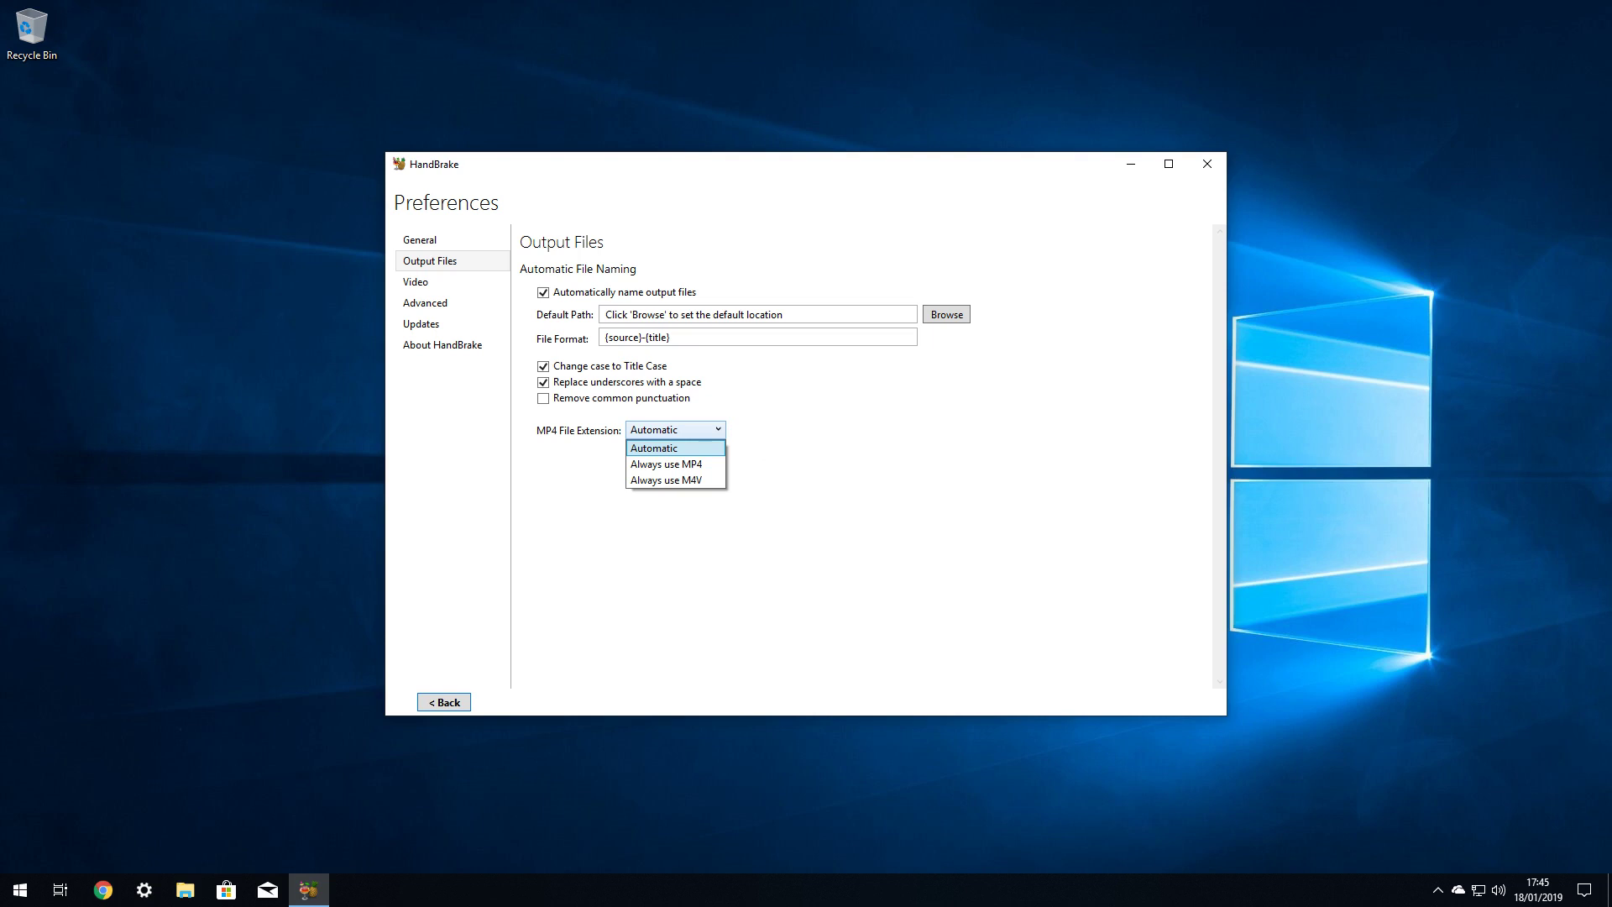
click(665, 464)
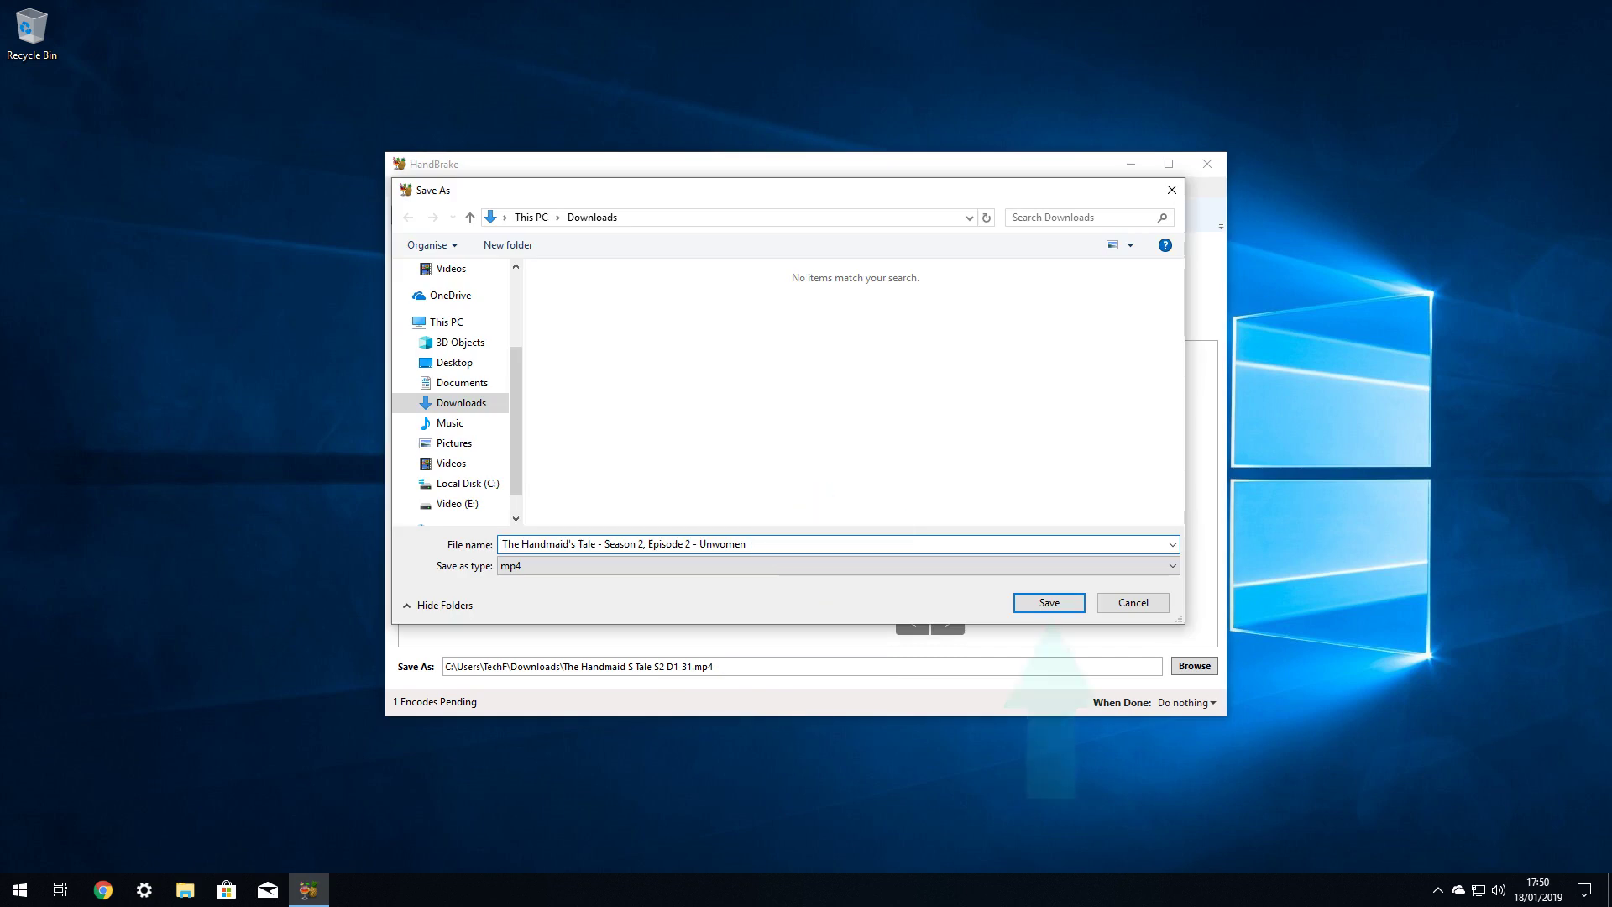
Step: Re-save the Unwomen episode as .mp4, queue title 31, and confirm two pending jobs
key(Return)
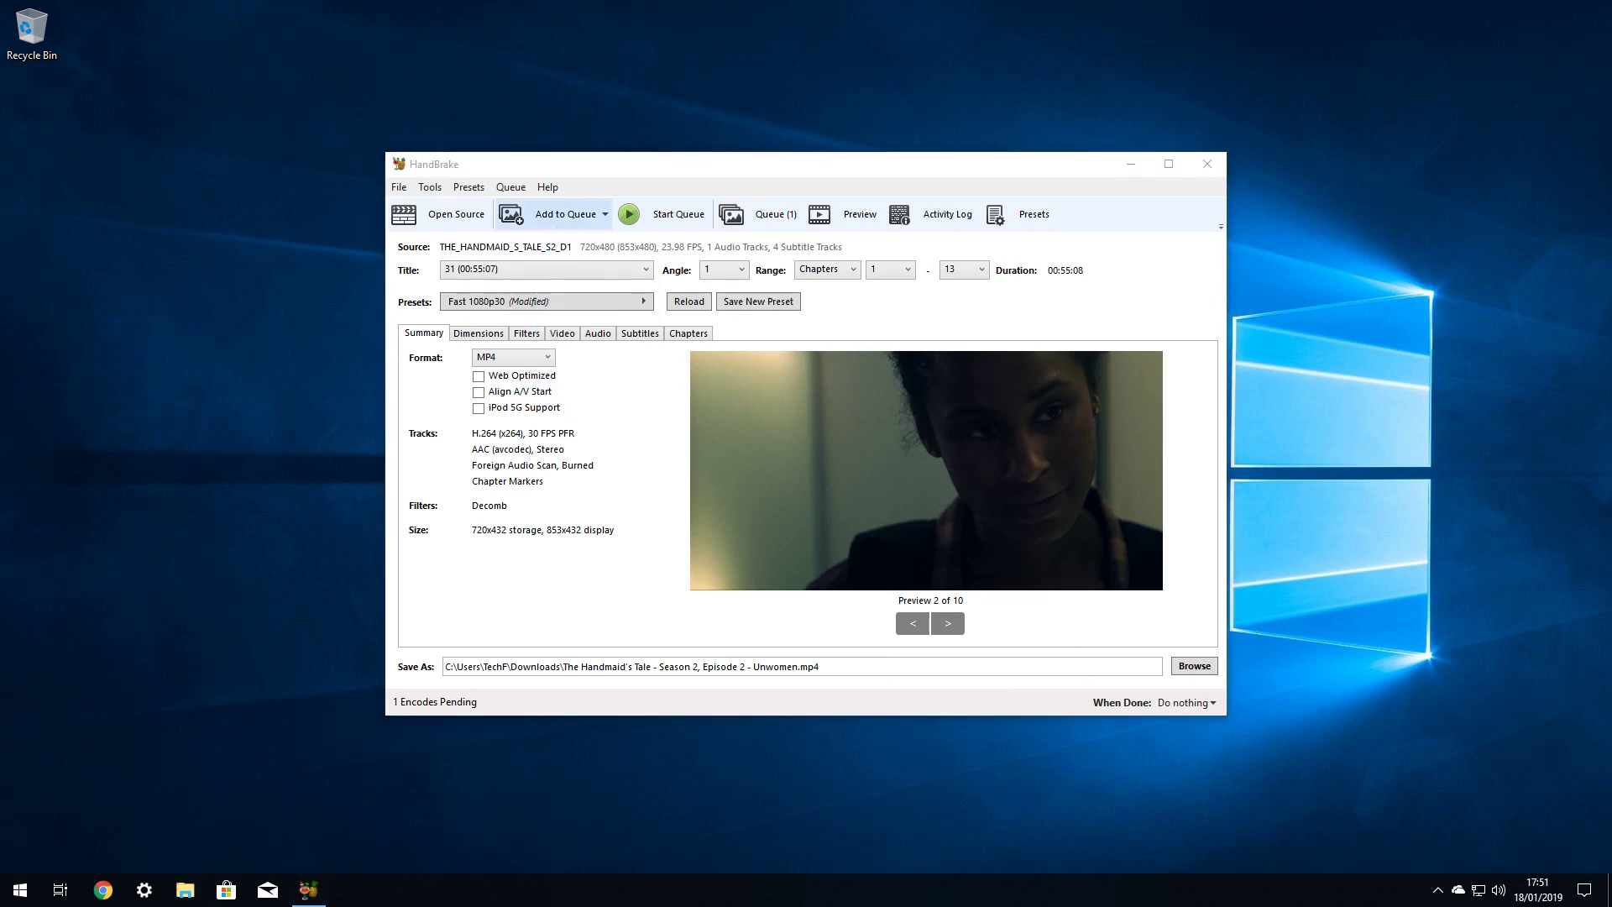
click(554, 214)
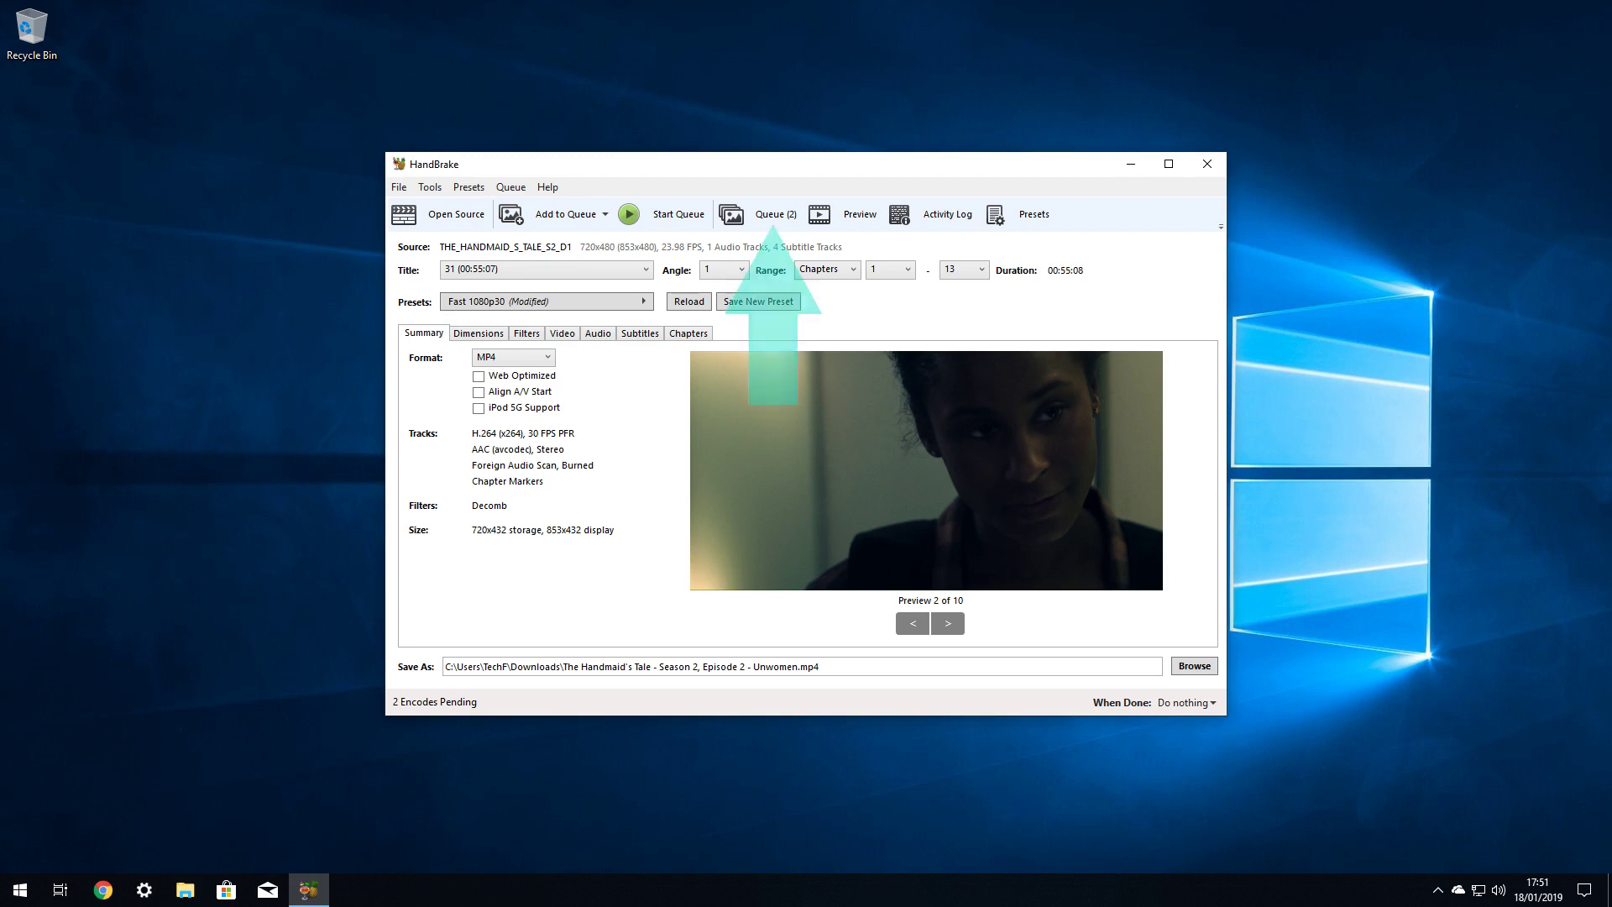
click(768, 214)
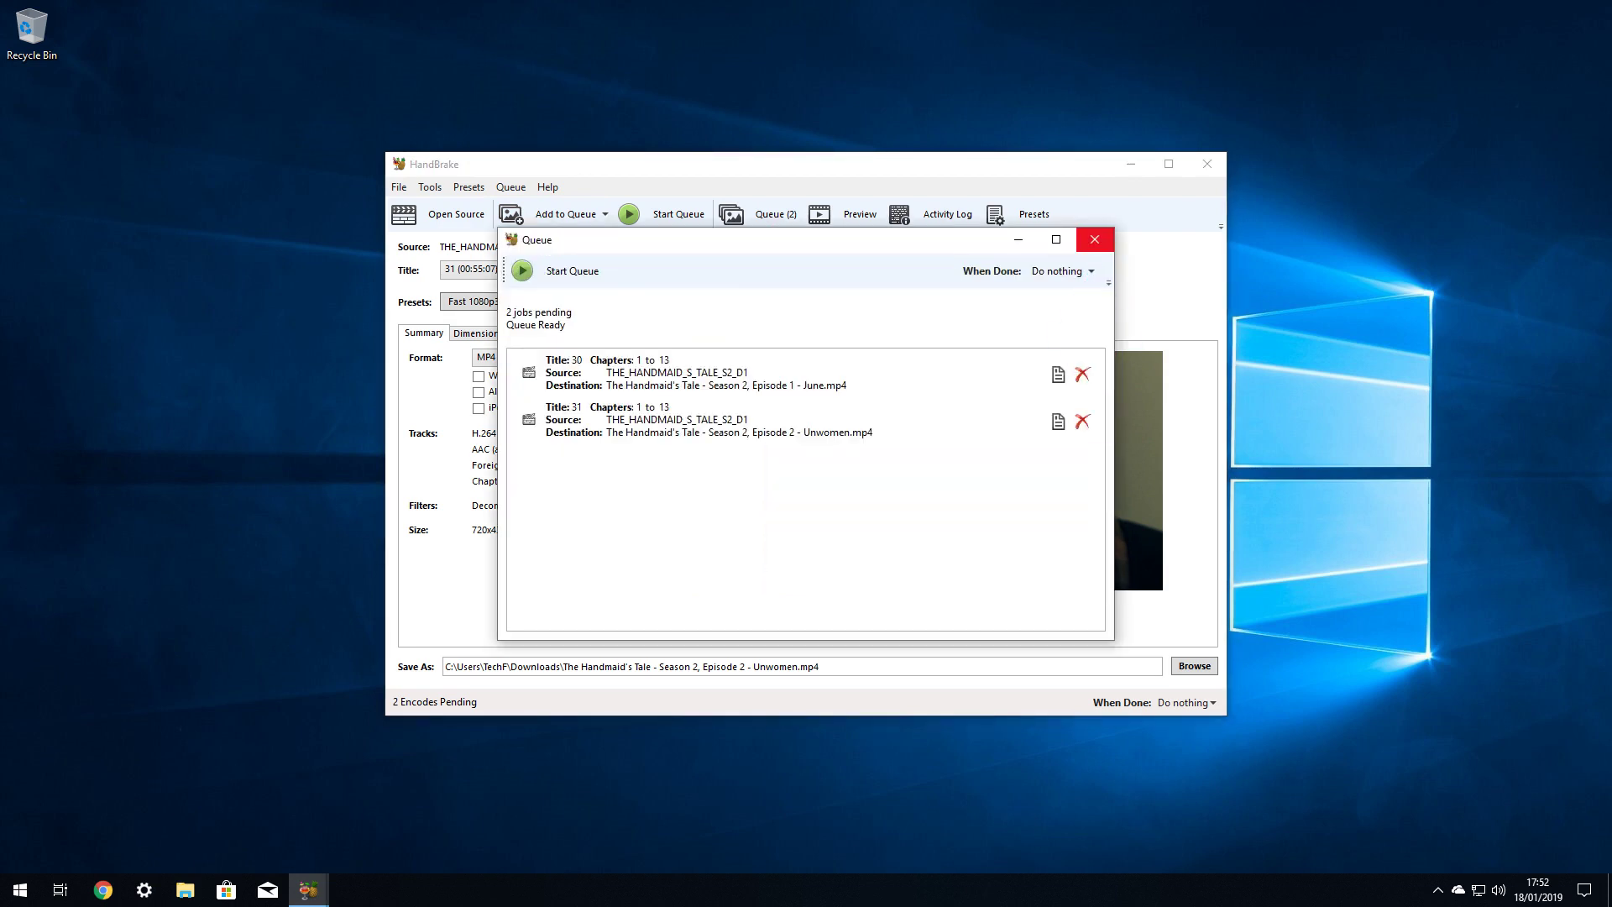
click(1094, 240)
click(546, 269)
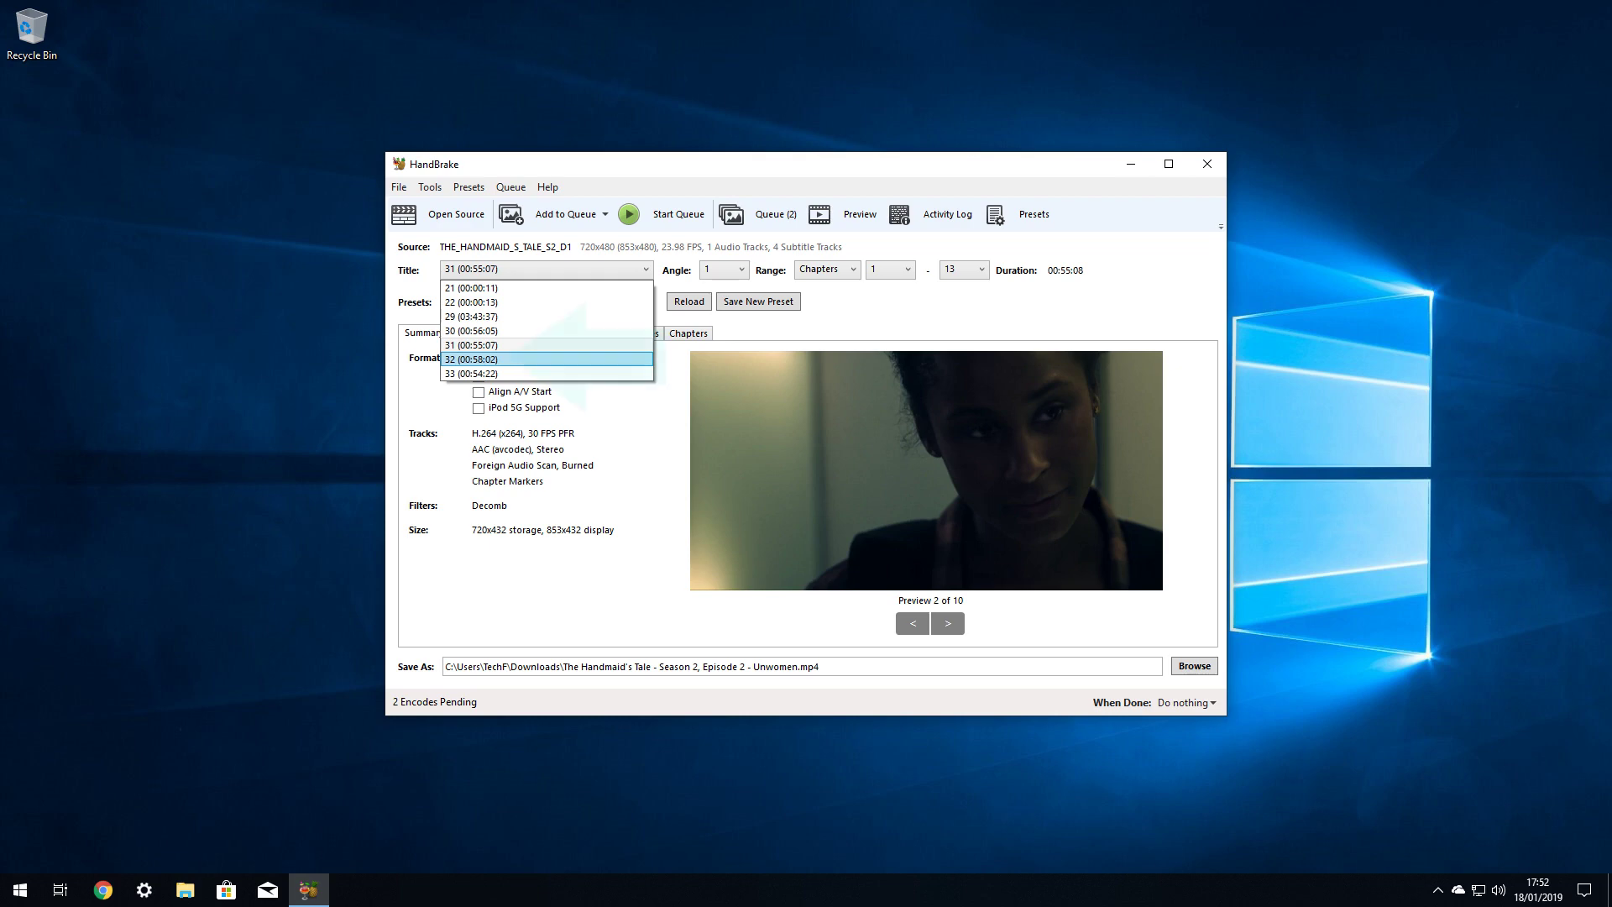
Step: Queue title 32 as an MP4 named 'Episode 3 - Baggage'
key(Return)
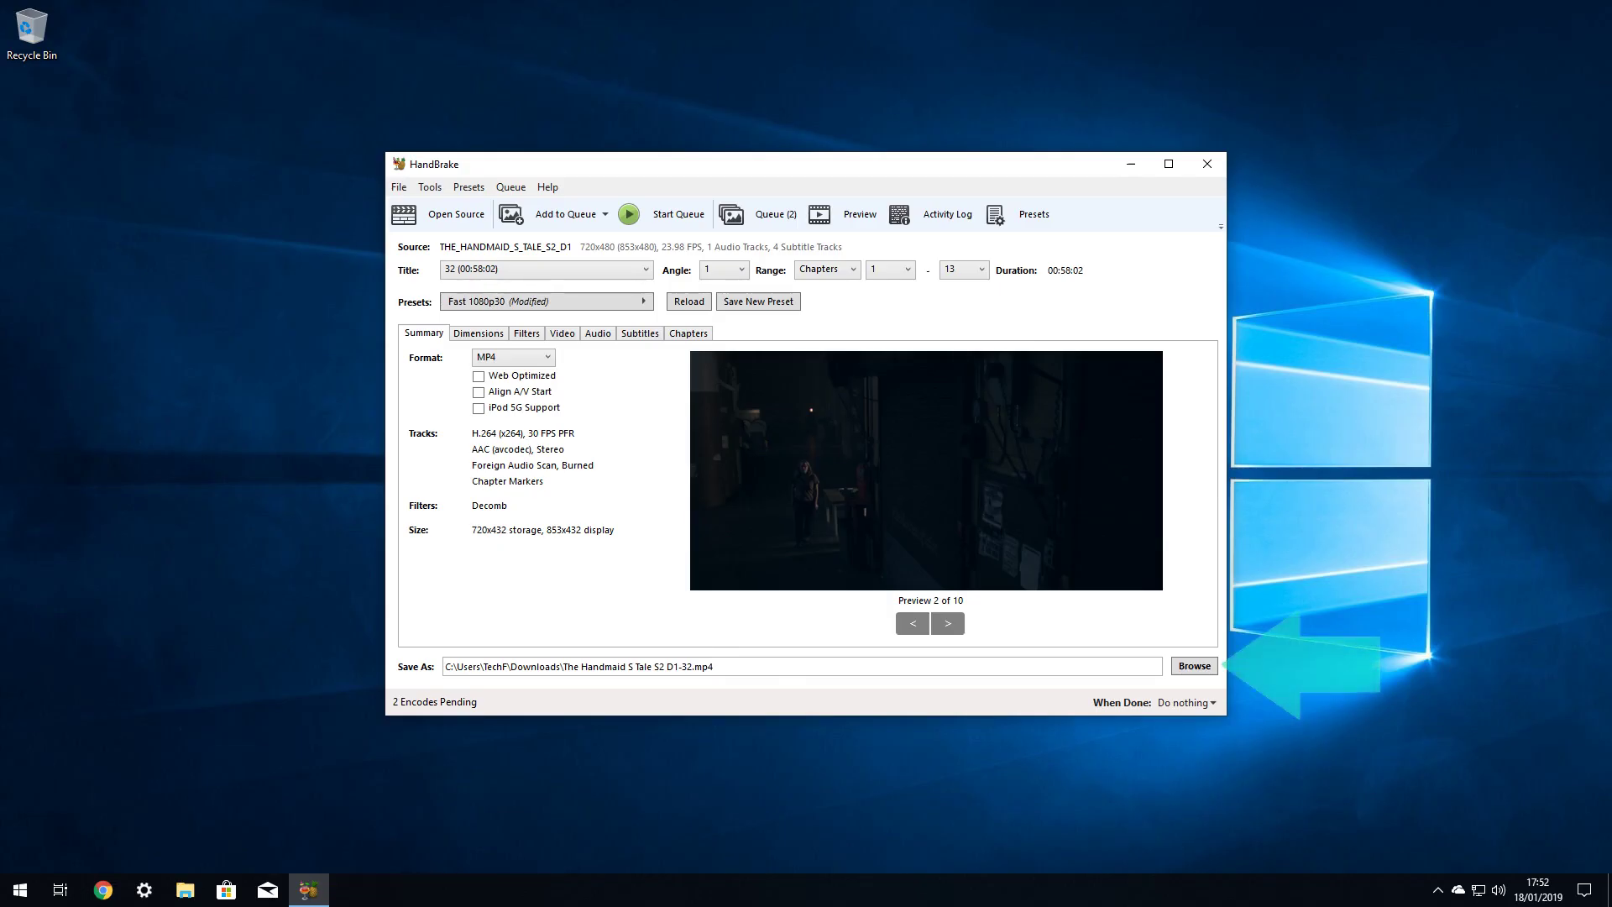
click(1194, 666)
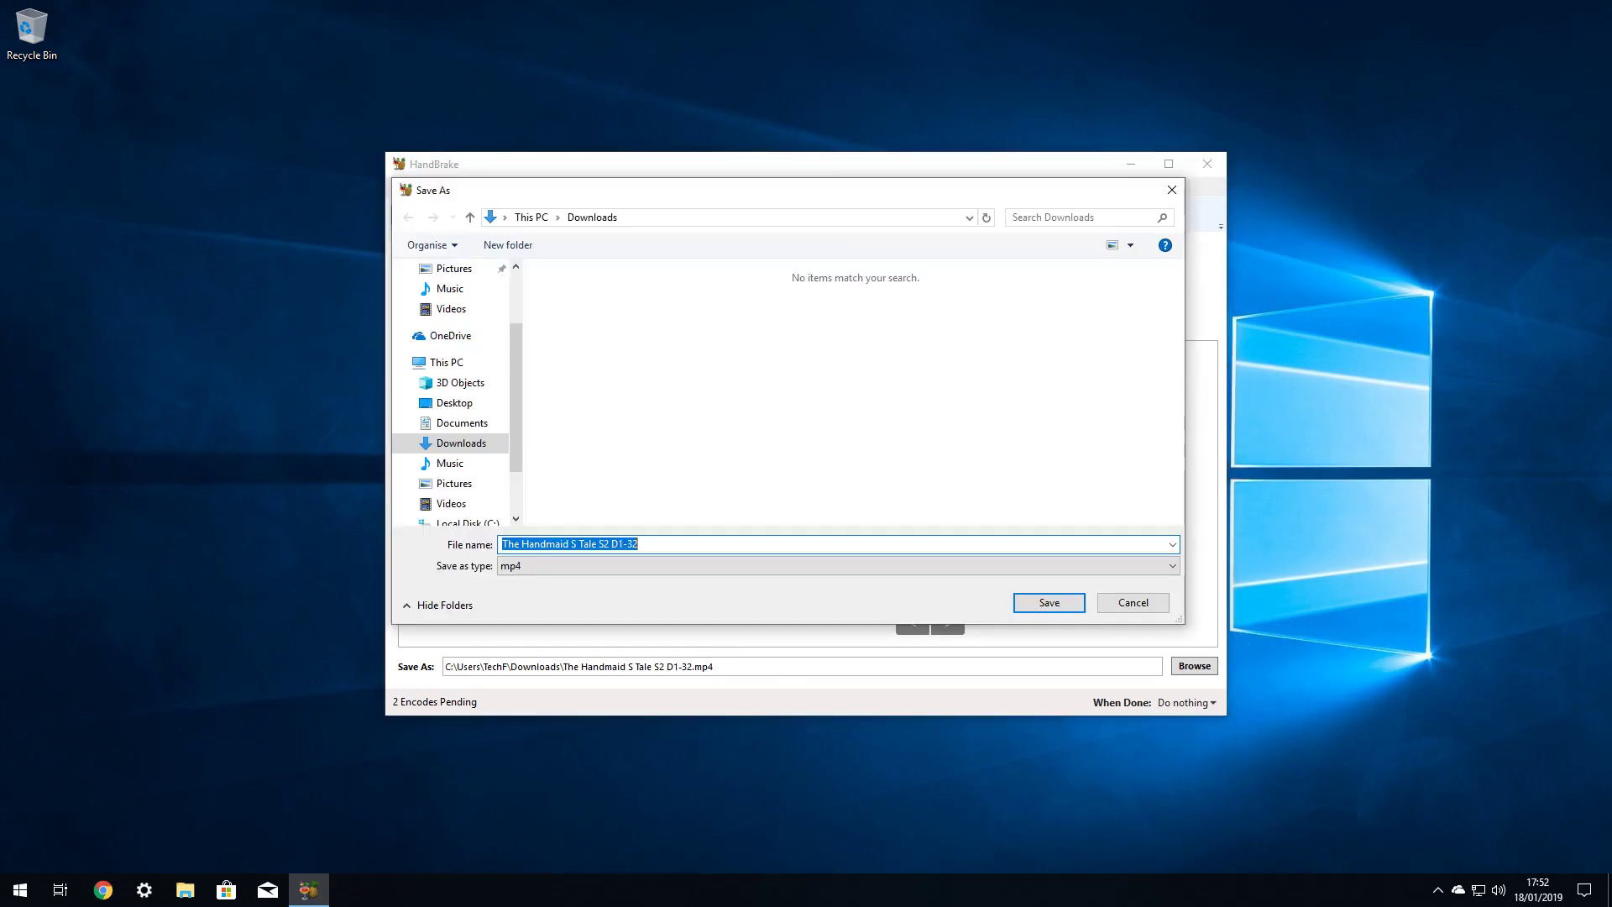
text(The Handmaid's Tale - Season 2, Episode 3 - Baggage)
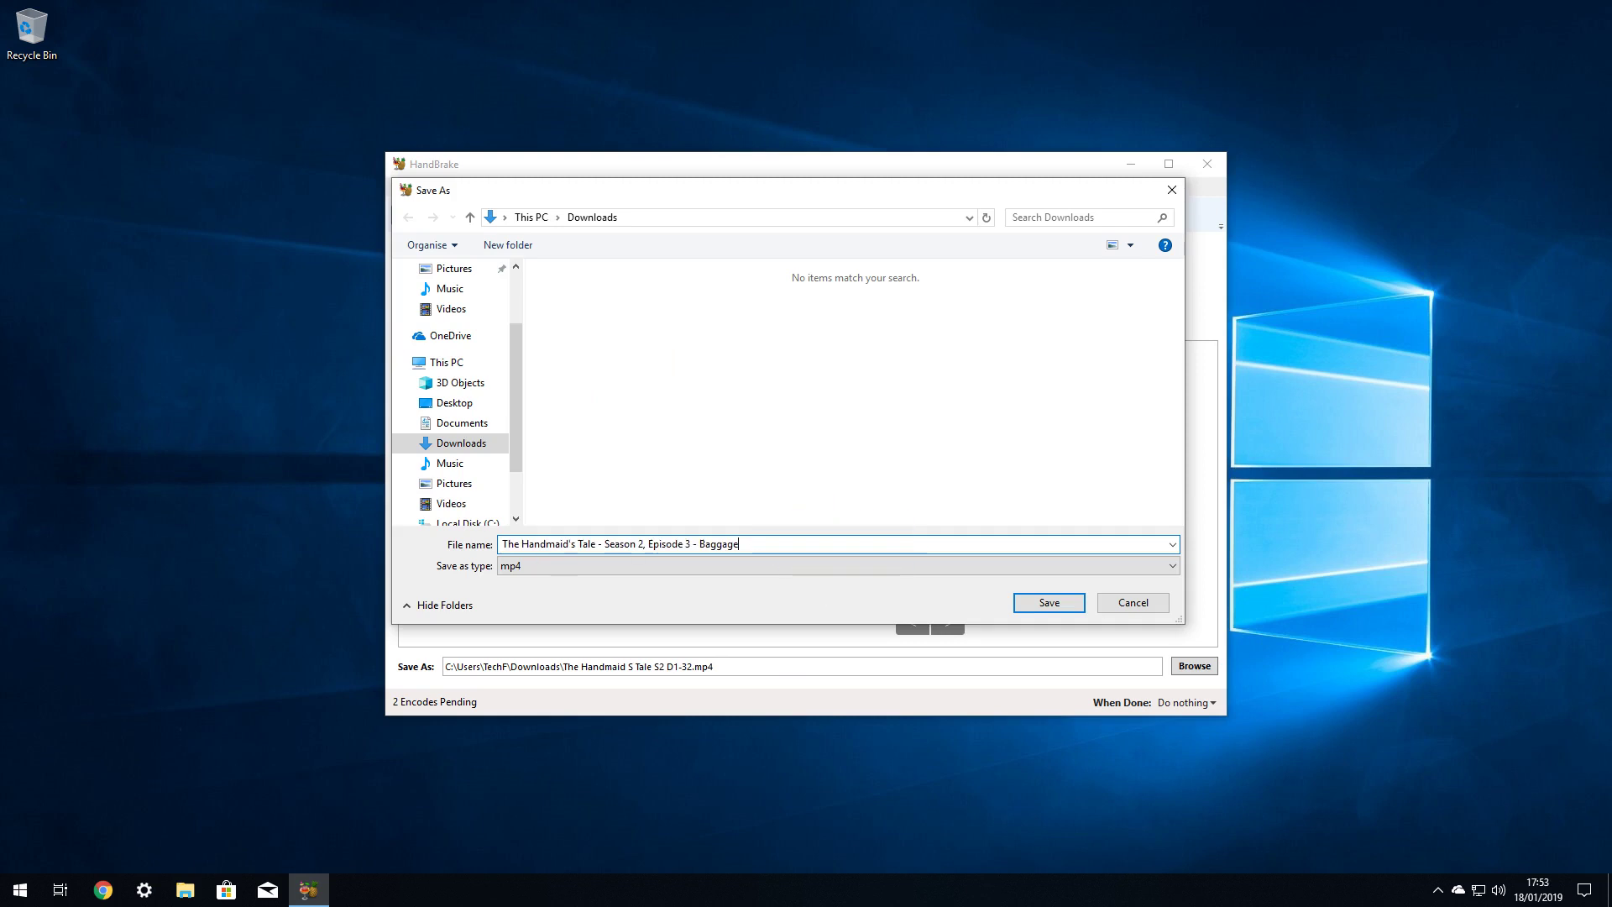
key(Return)
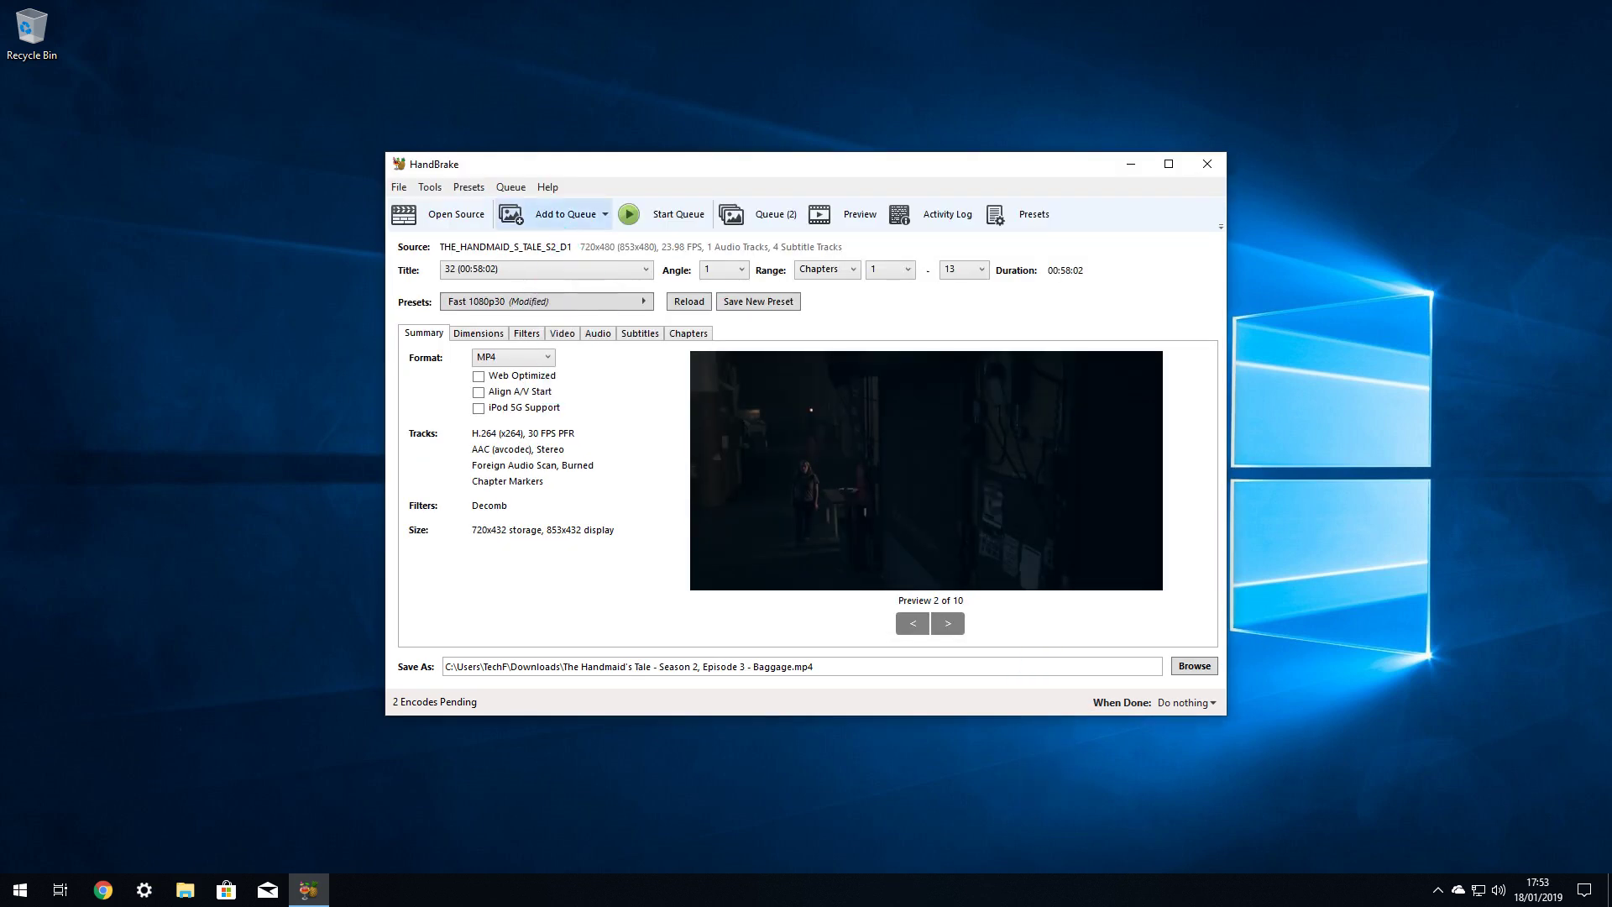
click(565, 214)
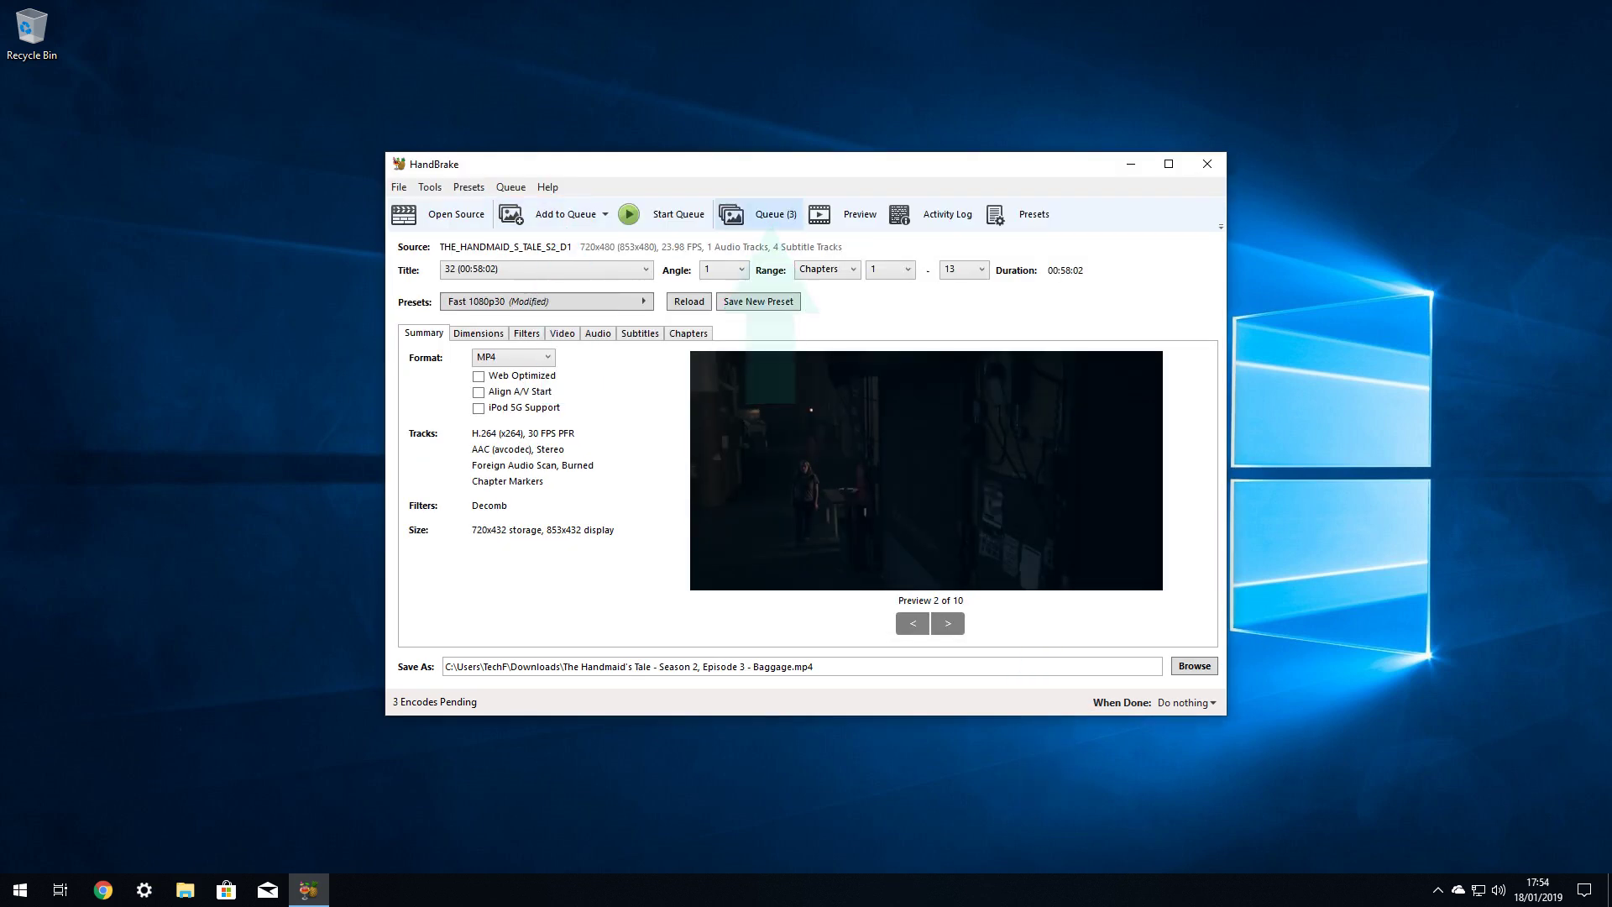
Step: Queue title 33 as 'The Handmaid's Tale - Season 2, Episode 4 - Other Women.mp4'
click(587, 268)
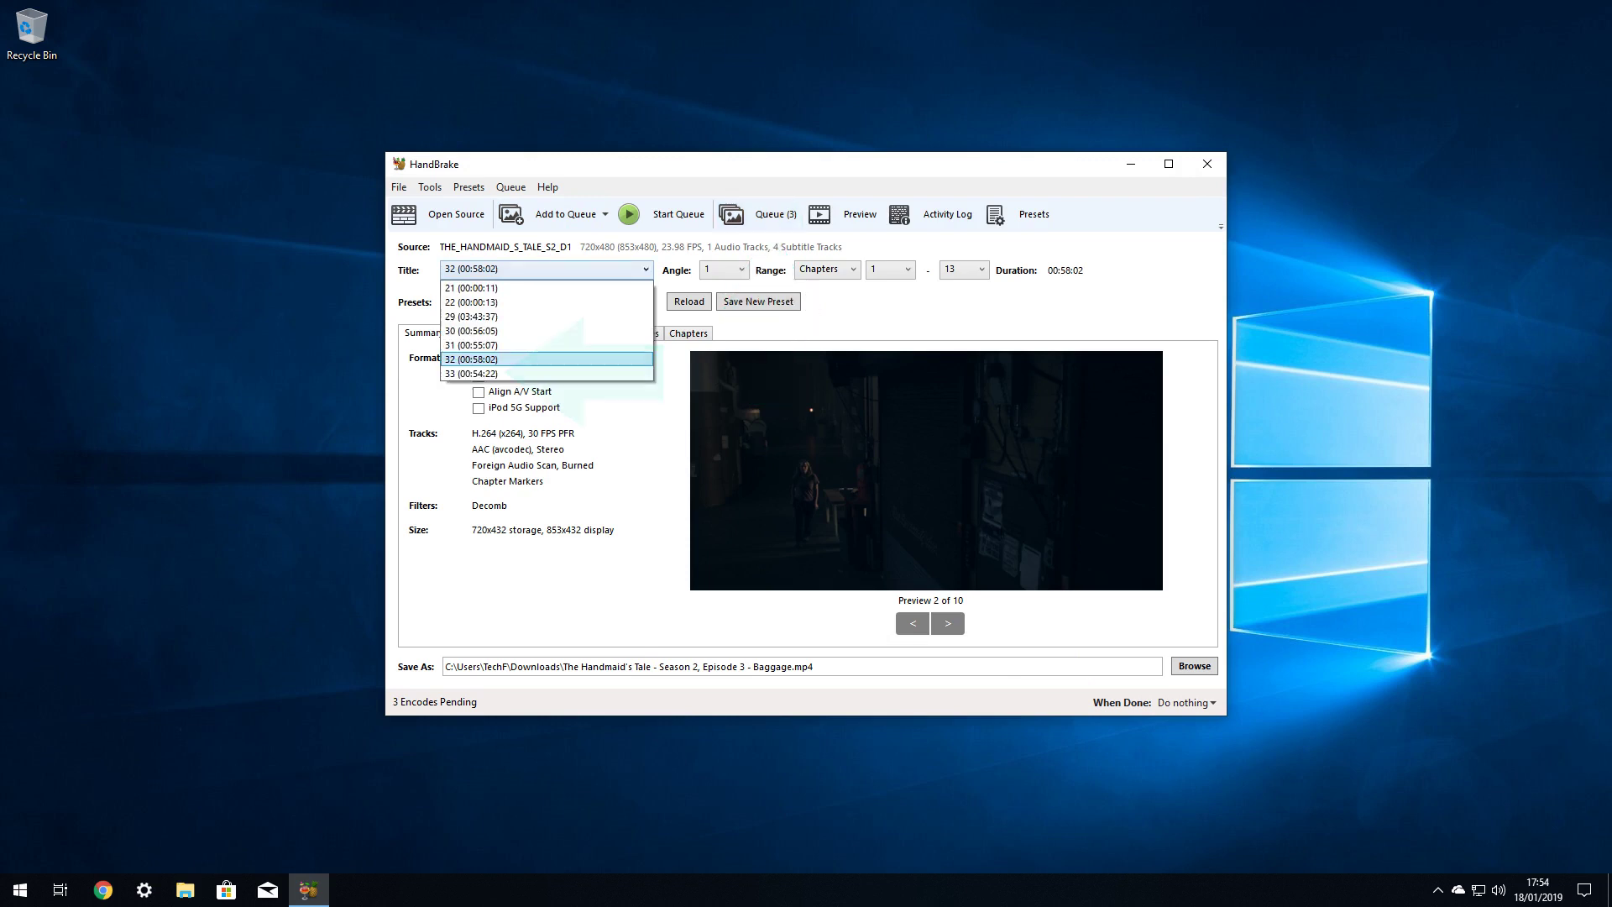
click(471, 374)
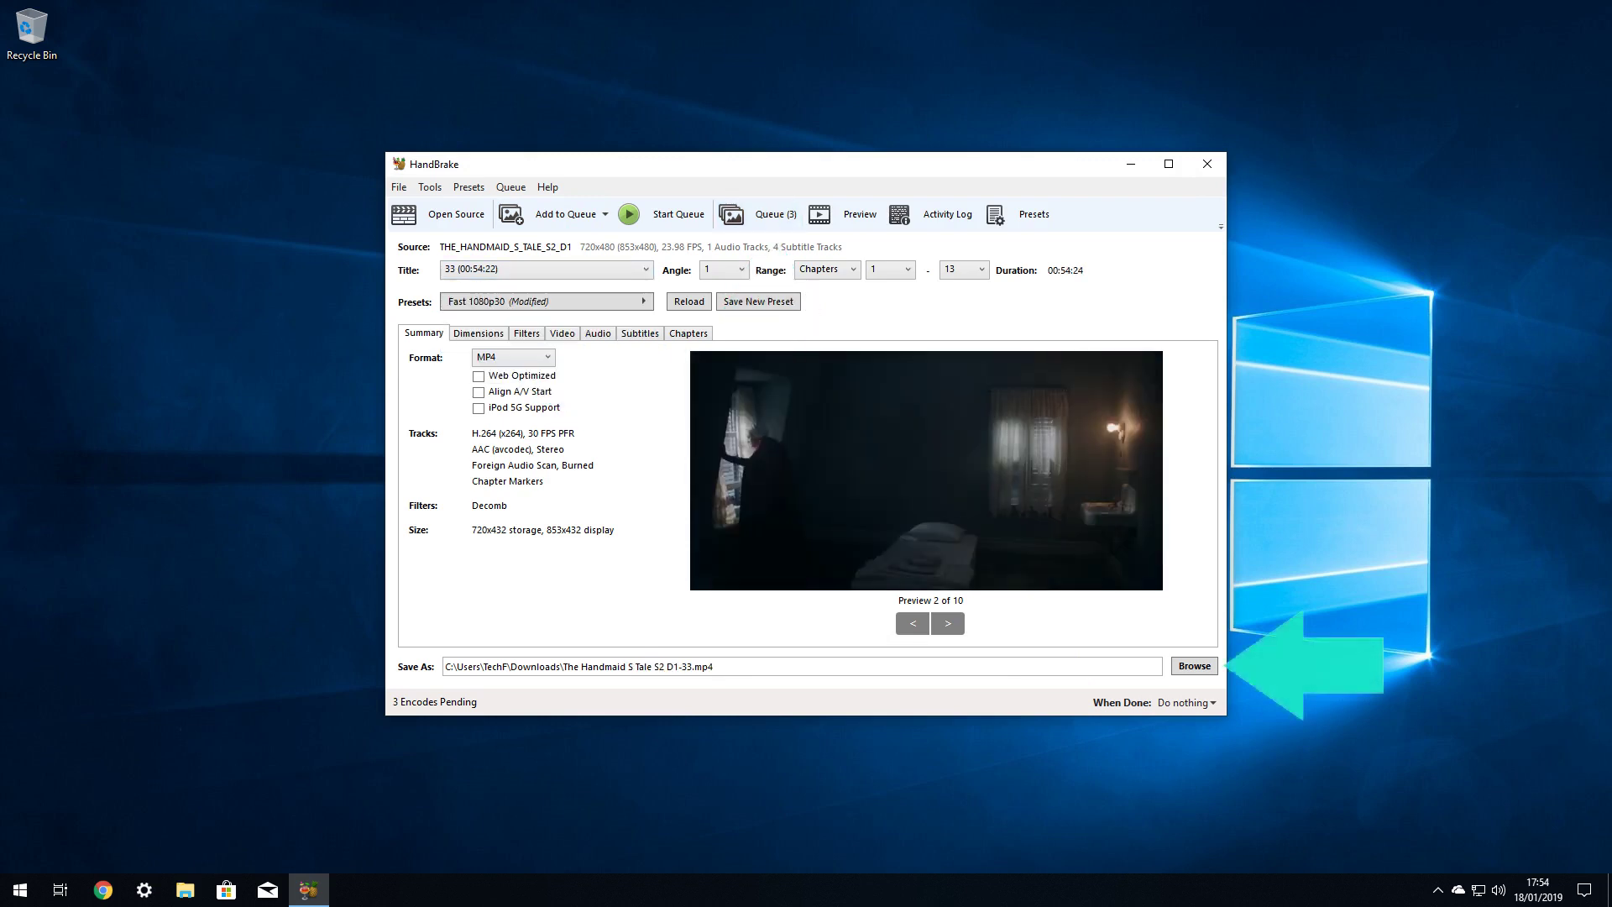
click(1194, 666)
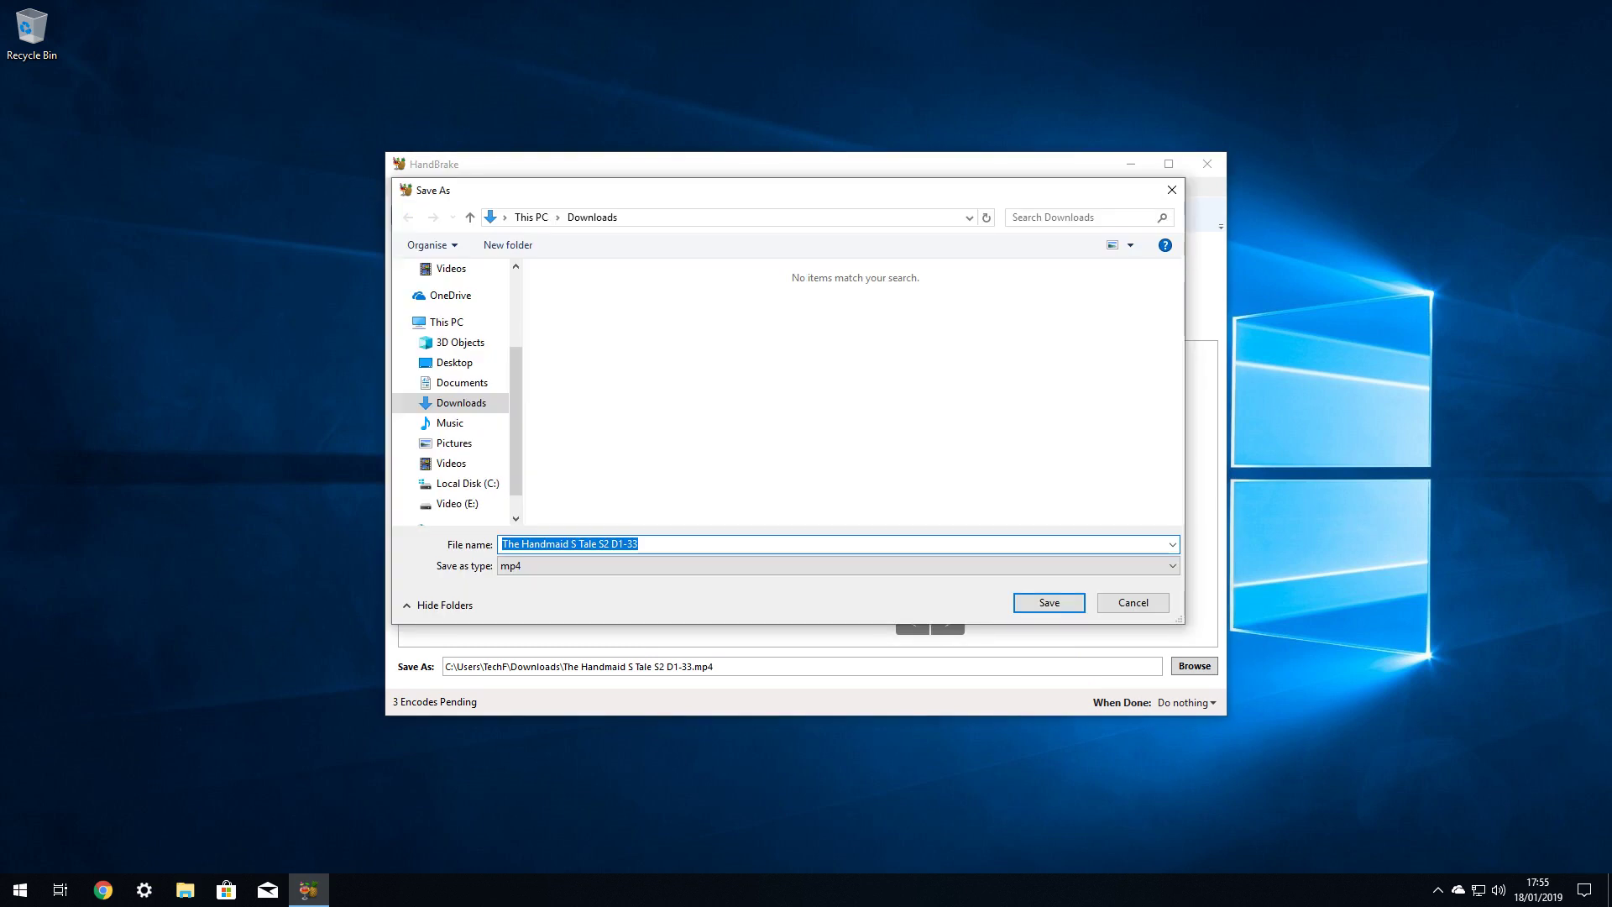
text(The Handmaid's Tale - Season 2, Episode 4 - Other Women)
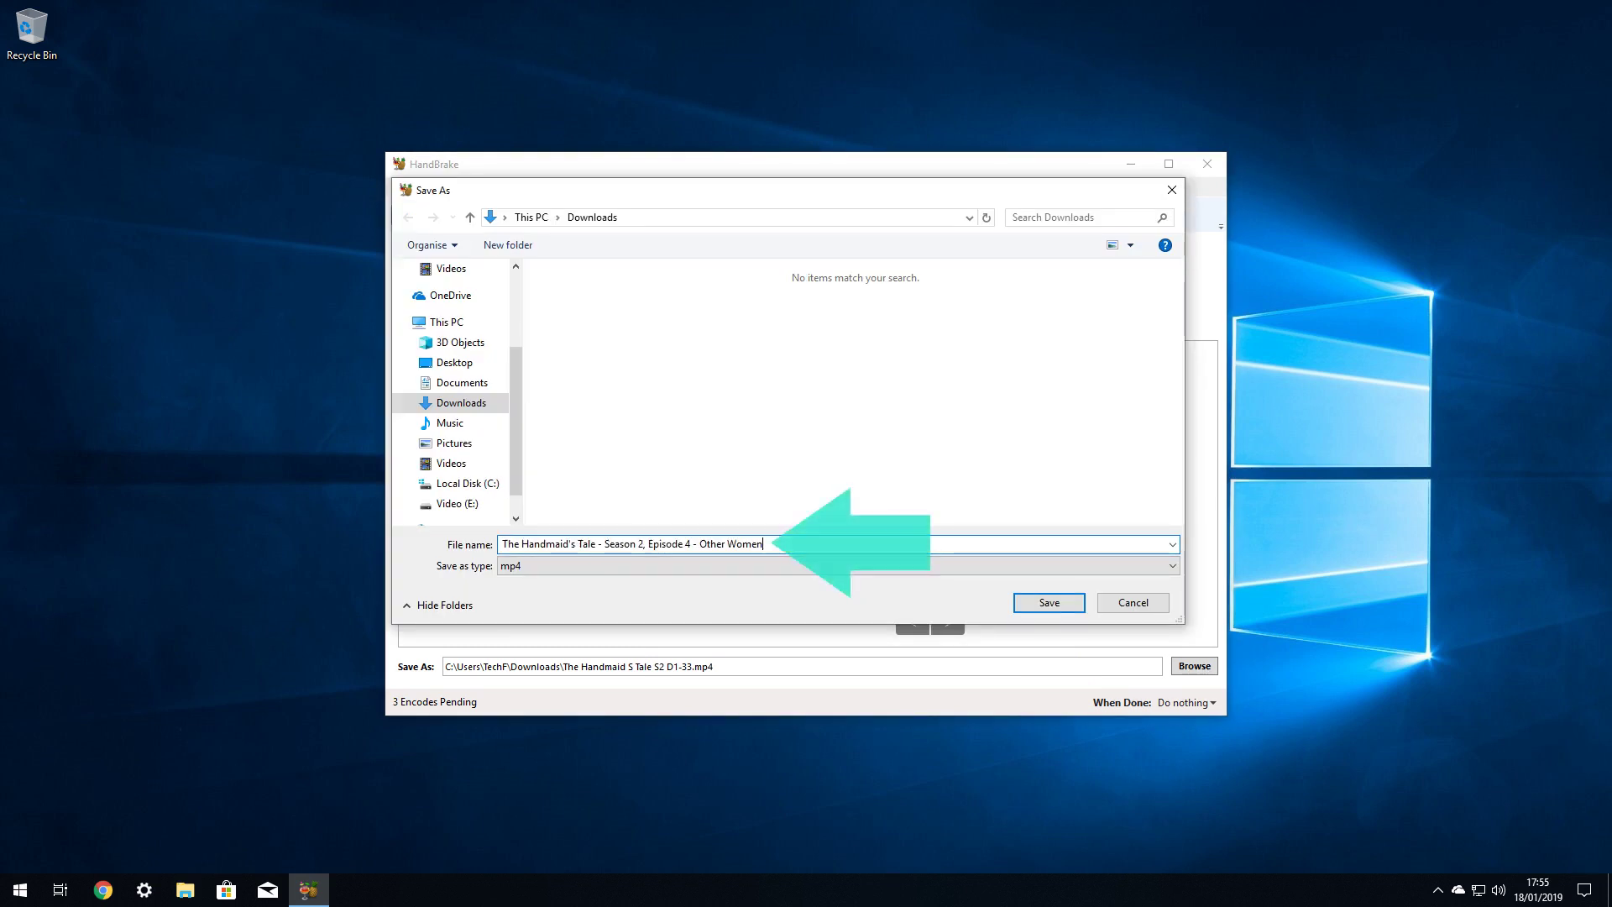
key(Return)
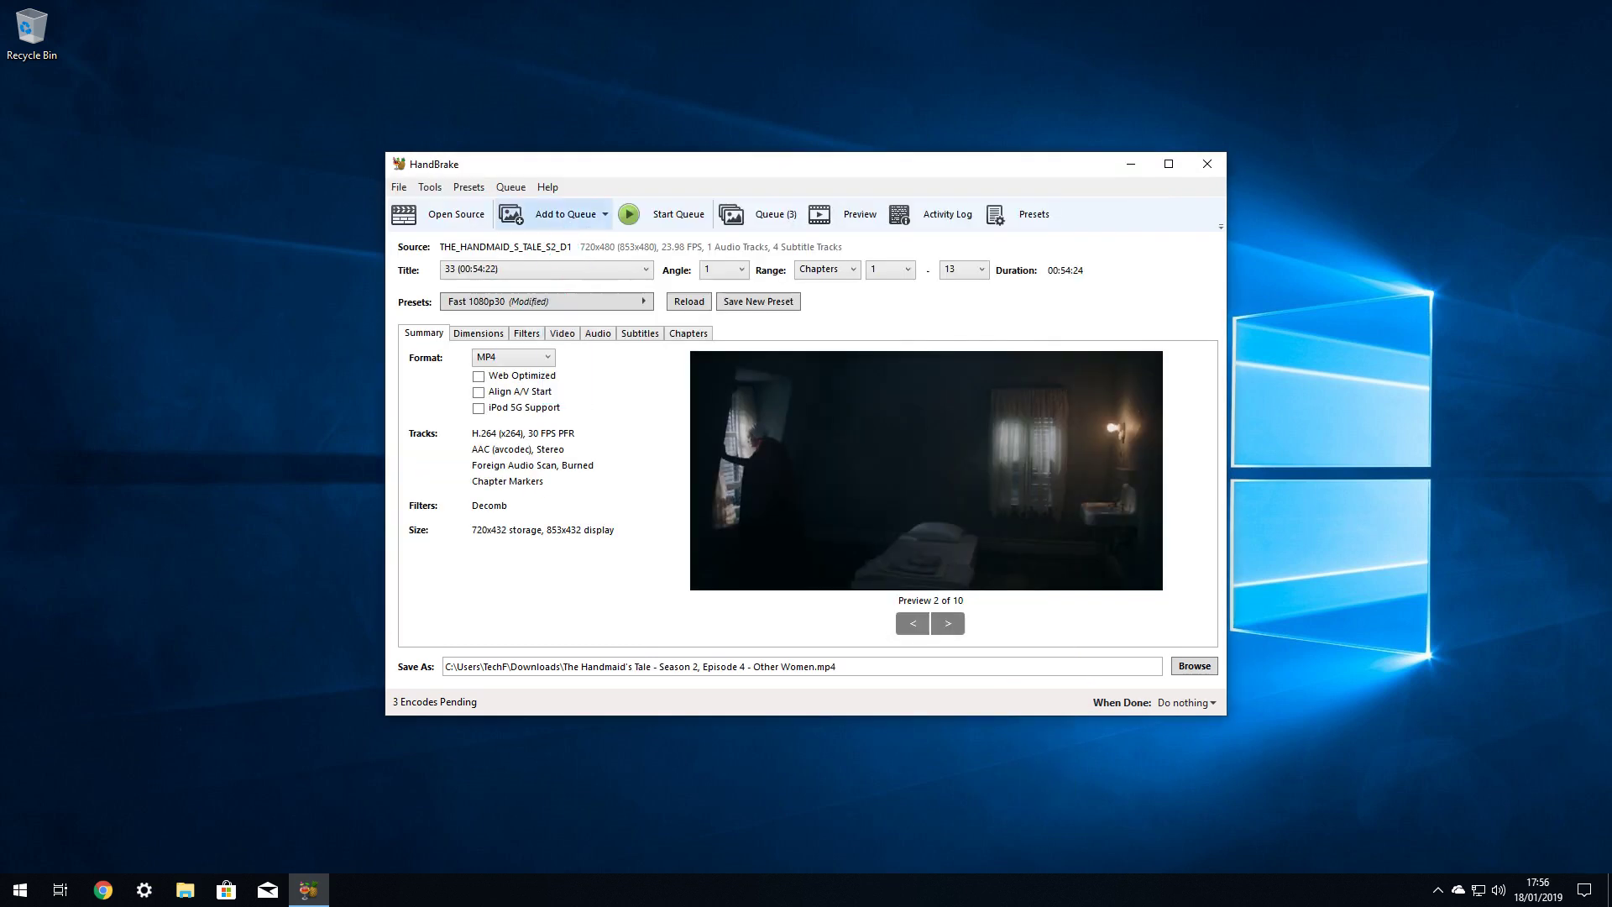
click(554, 214)
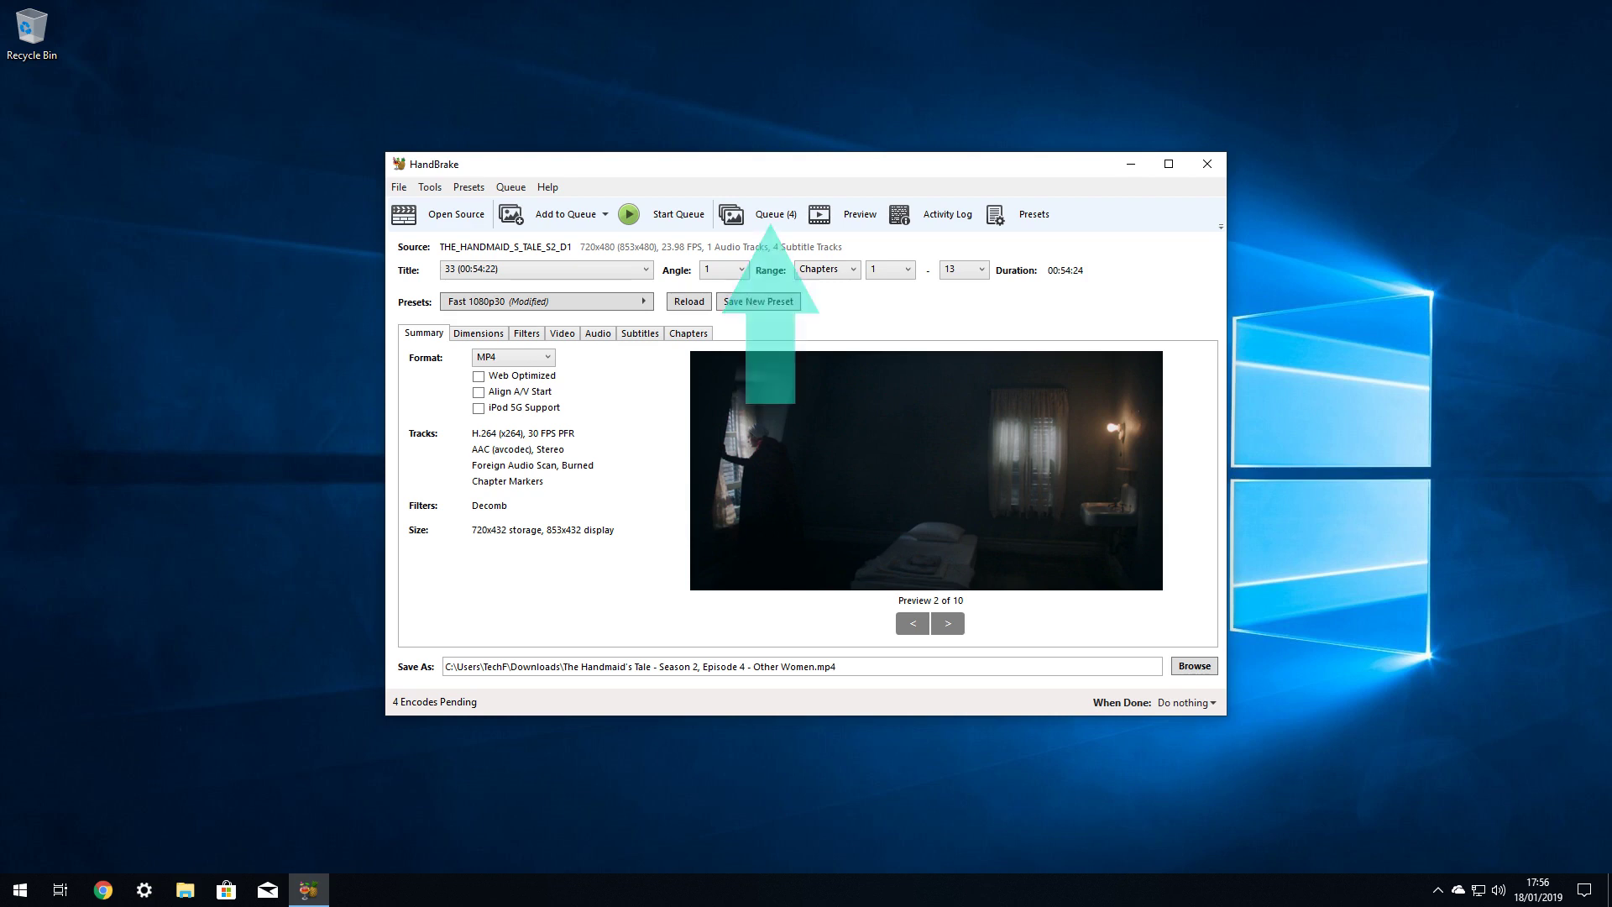
Step: Open the Queue window showing titles 30–33 as four pending jobs
click(759, 214)
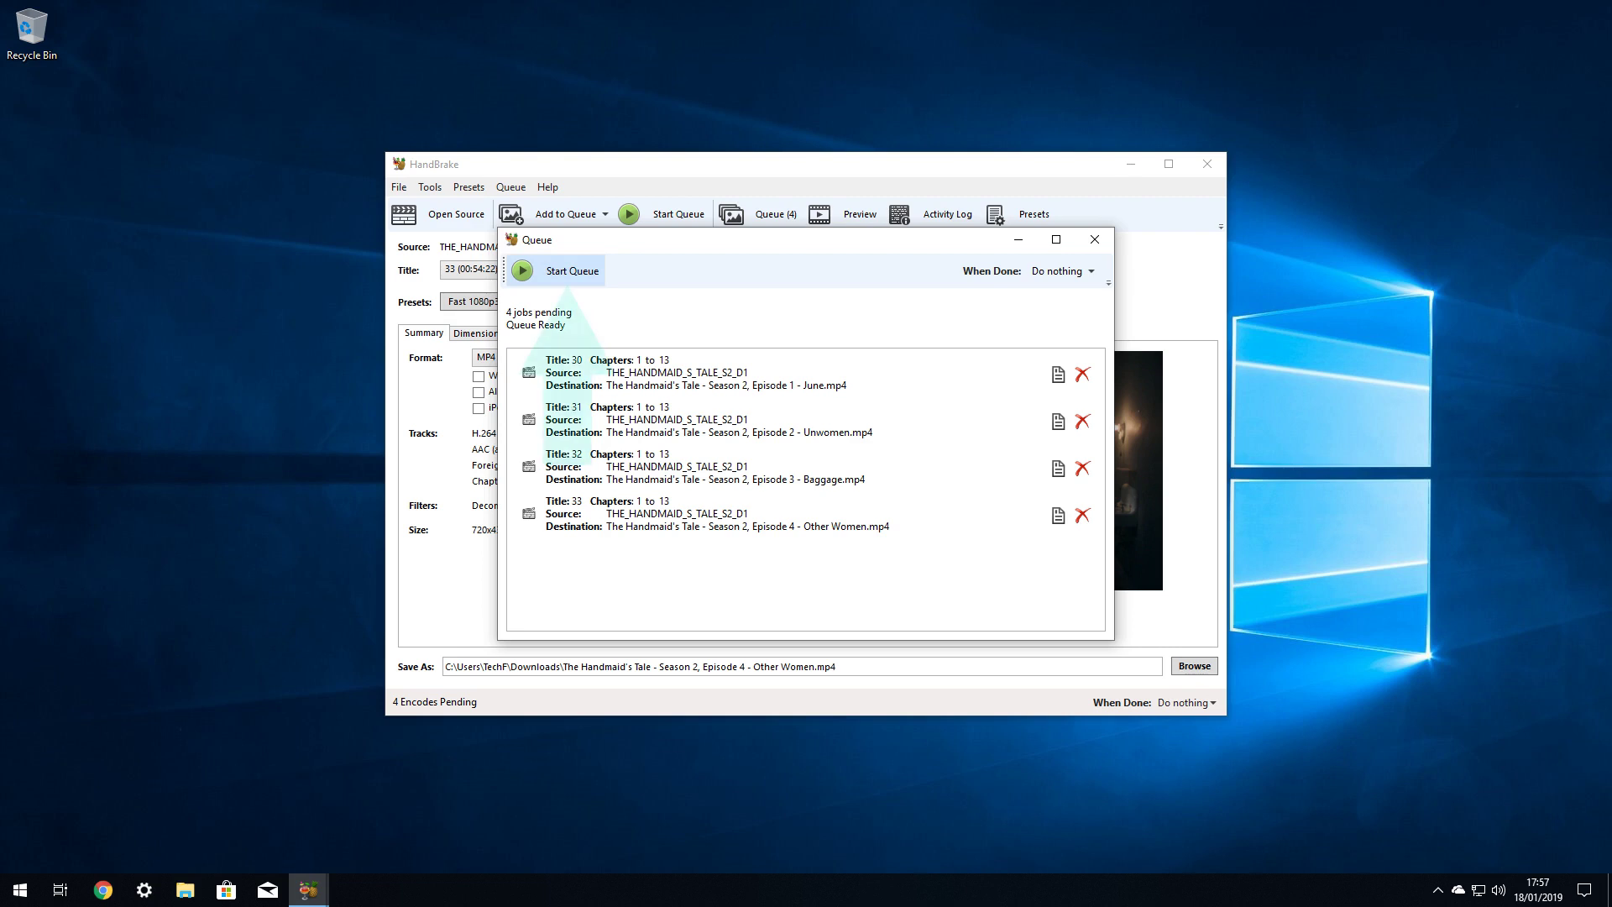
Step: Start the queue so title 30 (June) begins encoding with three jobs pending
click(558, 270)
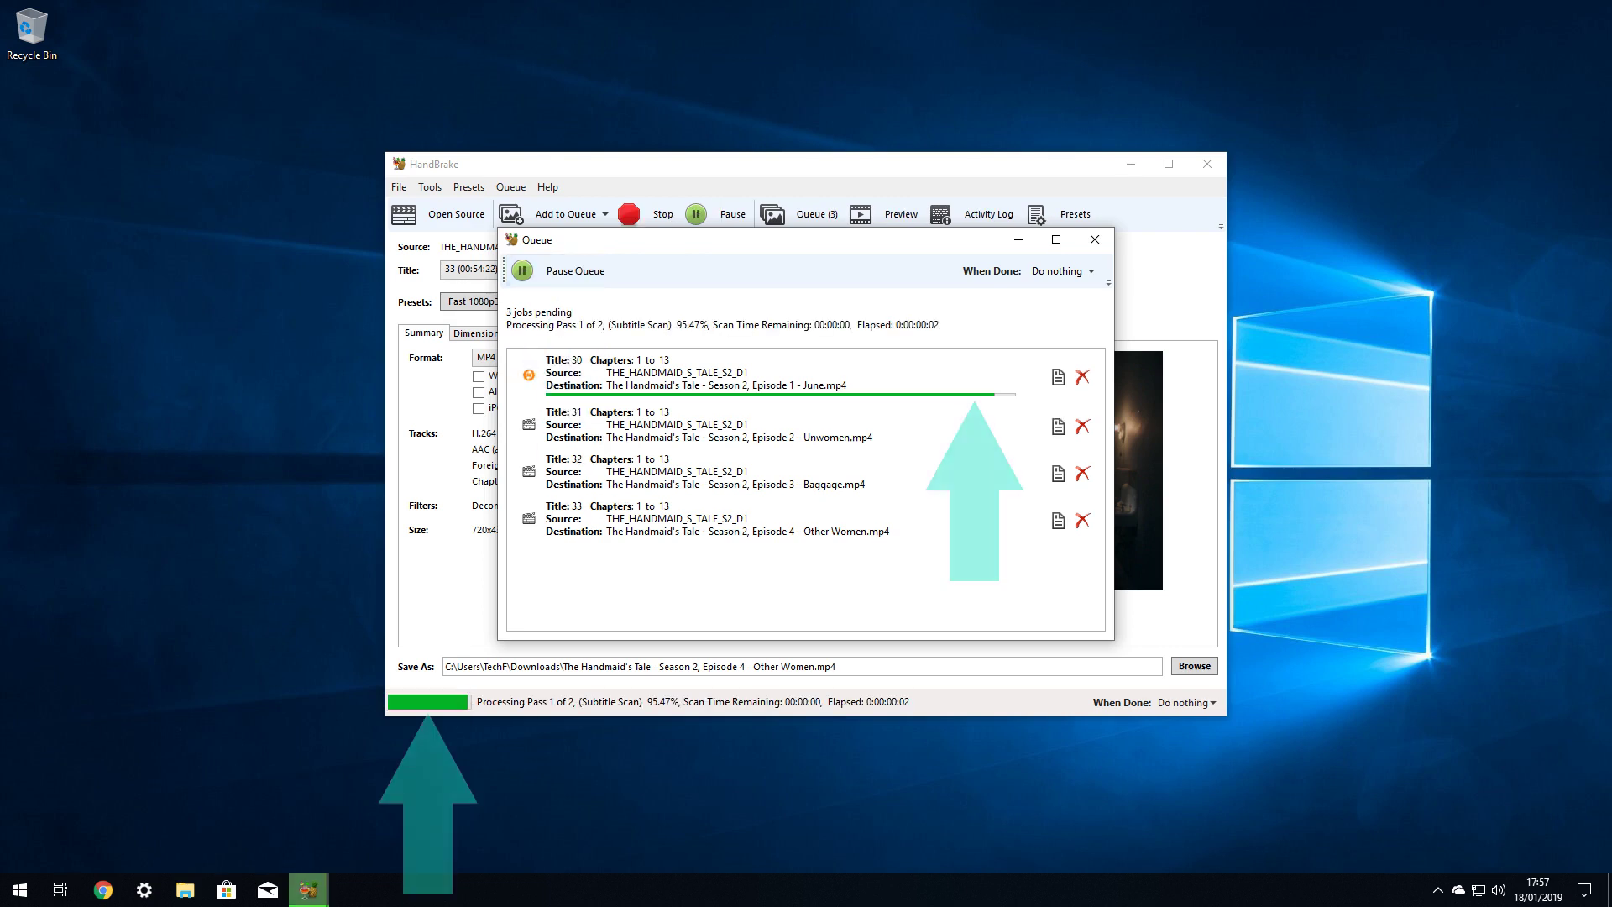